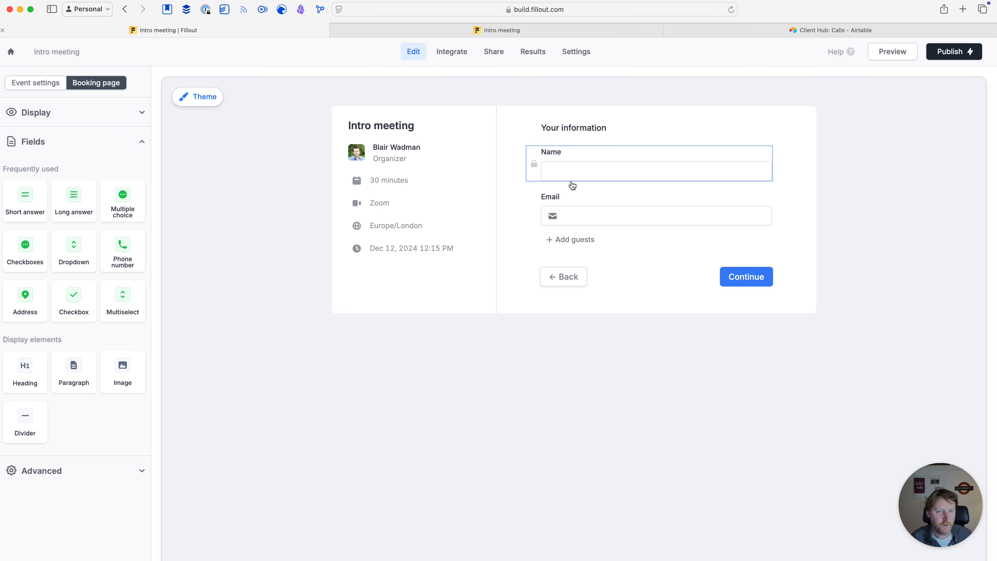
# Show the Intro meeting event settings, then bring up the live booking page
pyautogui.click(32, 84)
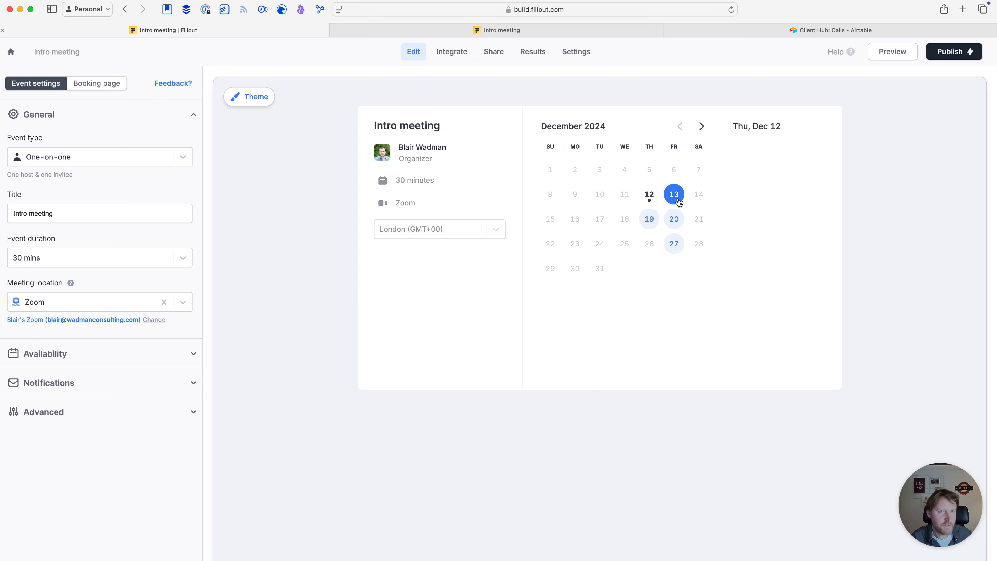
pyautogui.click(486, 30)
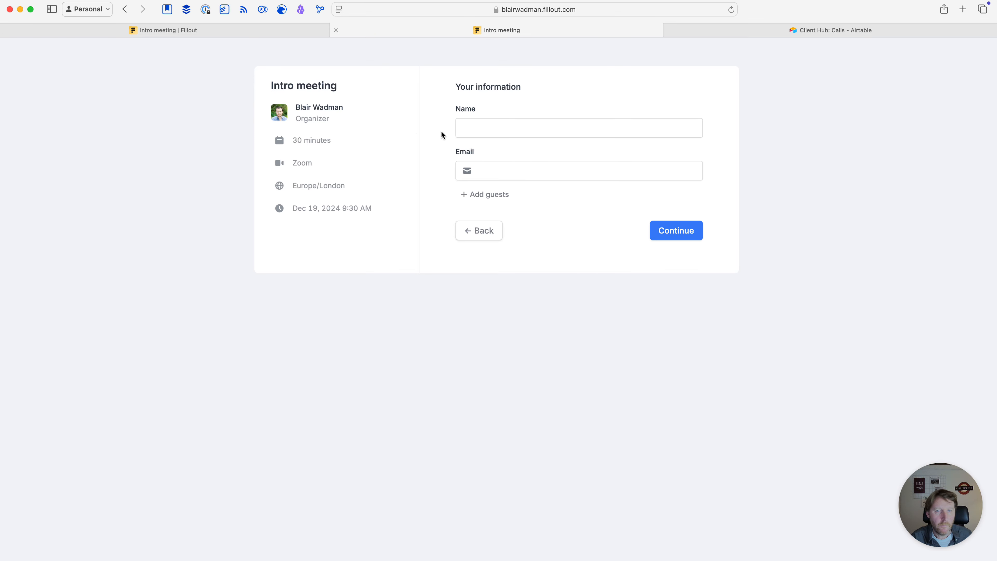
# Book the Dec 19, 9:30 am slot with a test attendee's name and e-mail
pyautogui.click(485, 235)
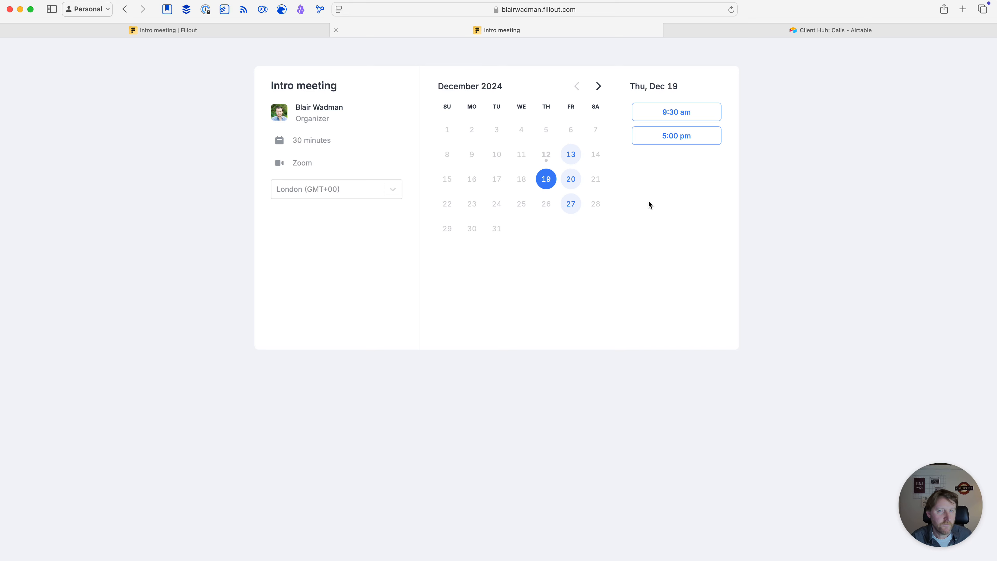
pyautogui.click(676, 116)
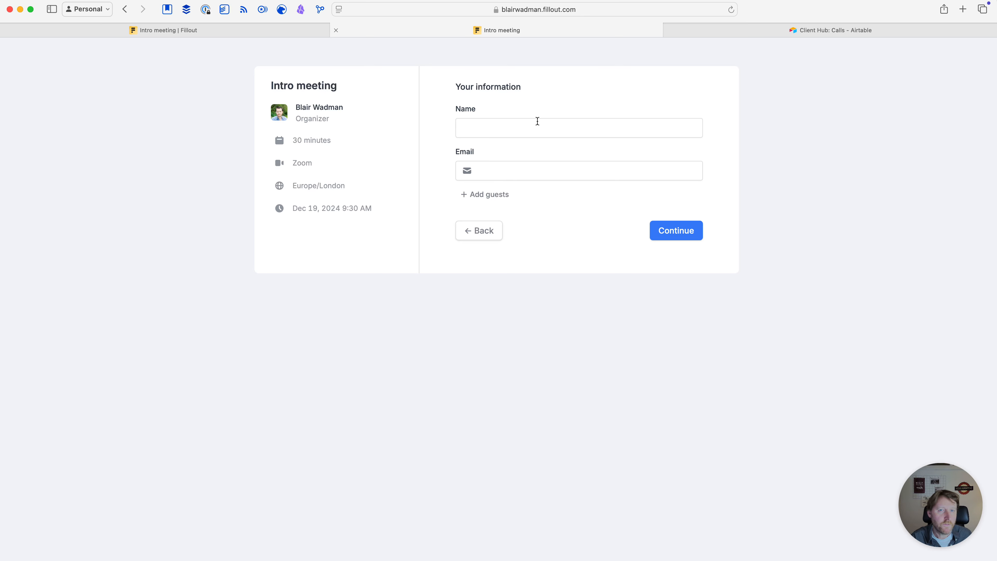
pyautogui.click(494, 128)
pyautogui.write('Bob')
pyautogui.click(496, 167)
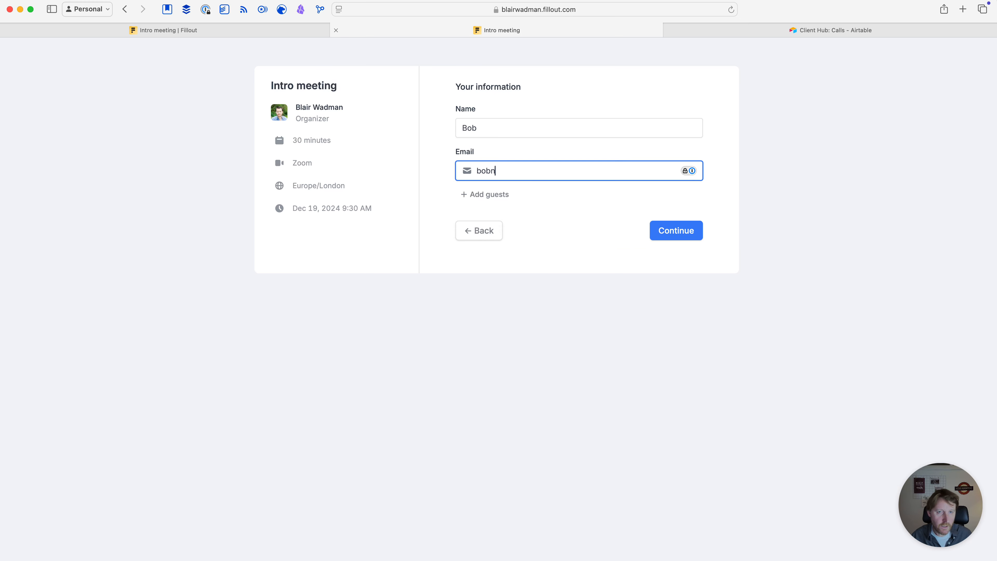
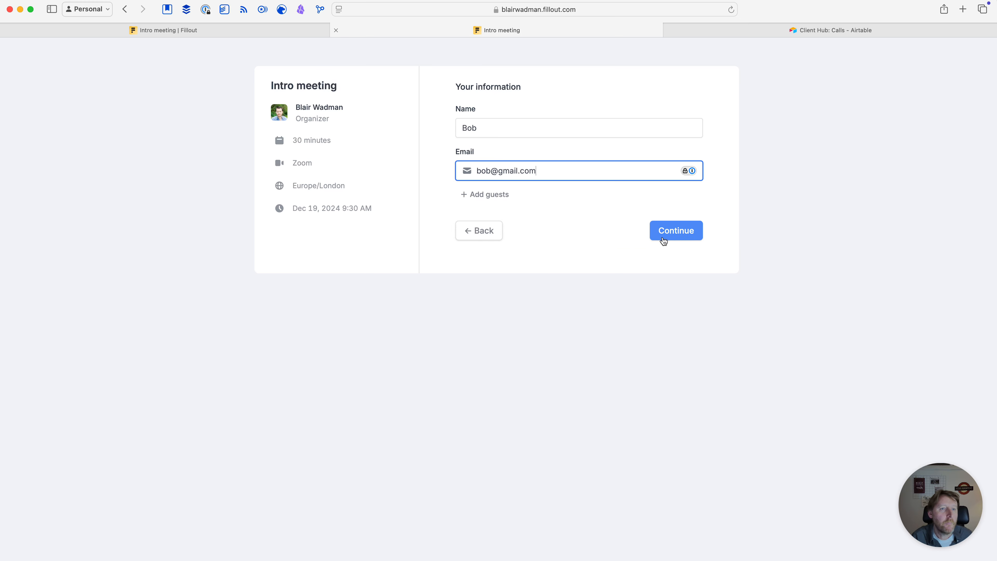
pyautogui.click(686, 236)
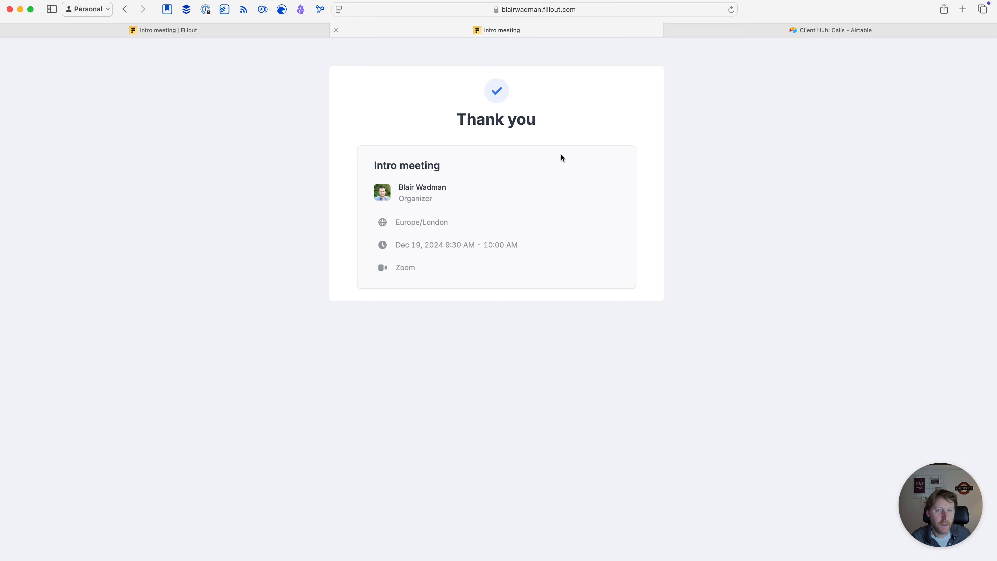
pyautogui.click(870, 31)
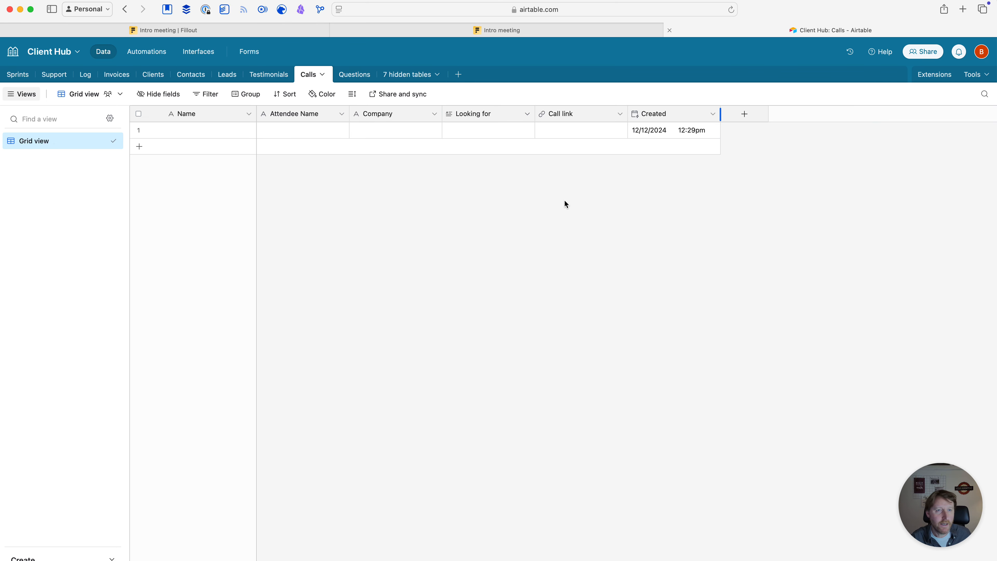
# Return to the Fillout Intro meeting editor after checking the Calls grid
pyautogui.click(177, 30)
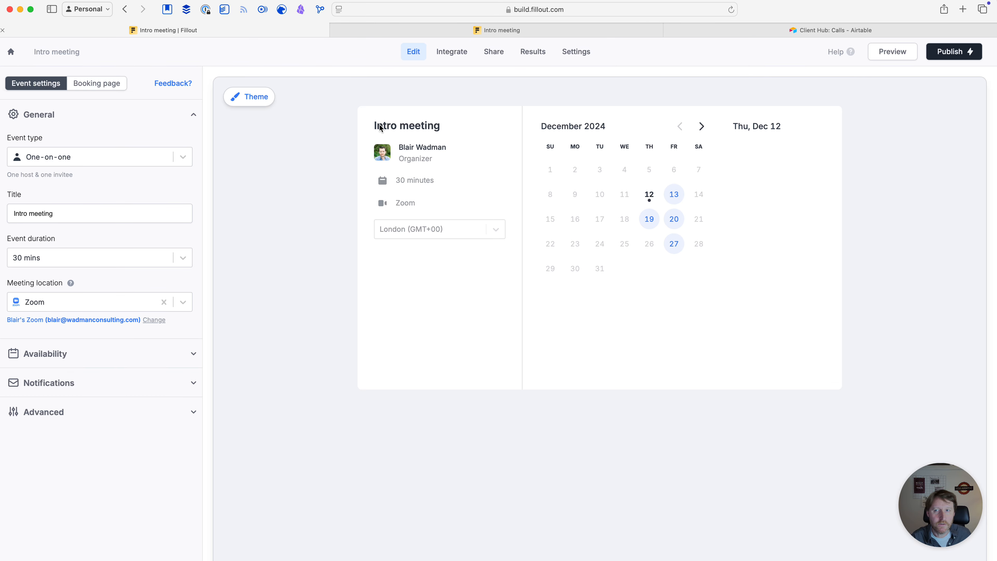
# Delete the existing Airtable connection from the Intro meeting's integrations
pyautogui.click(451, 55)
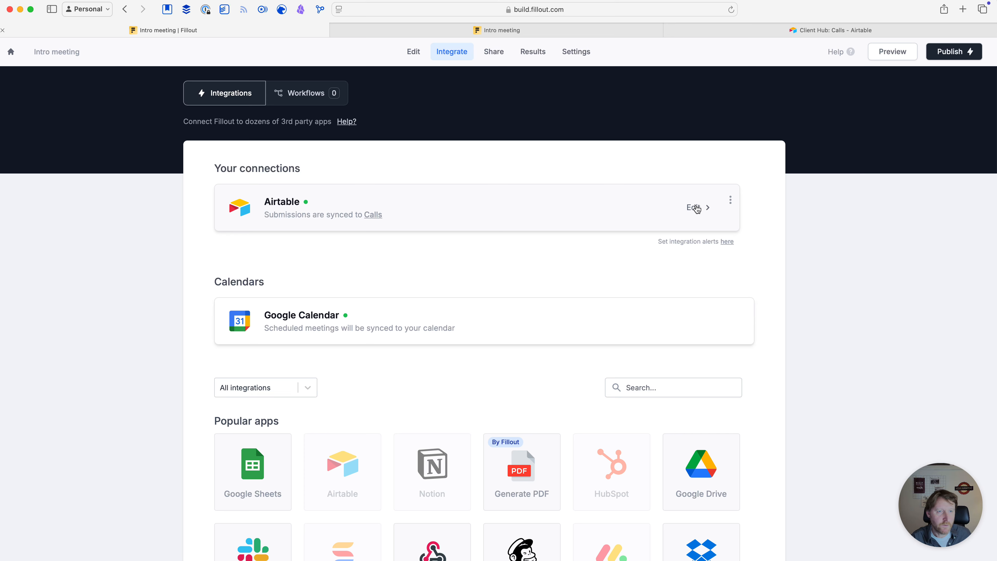
pyautogui.click(695, 208)
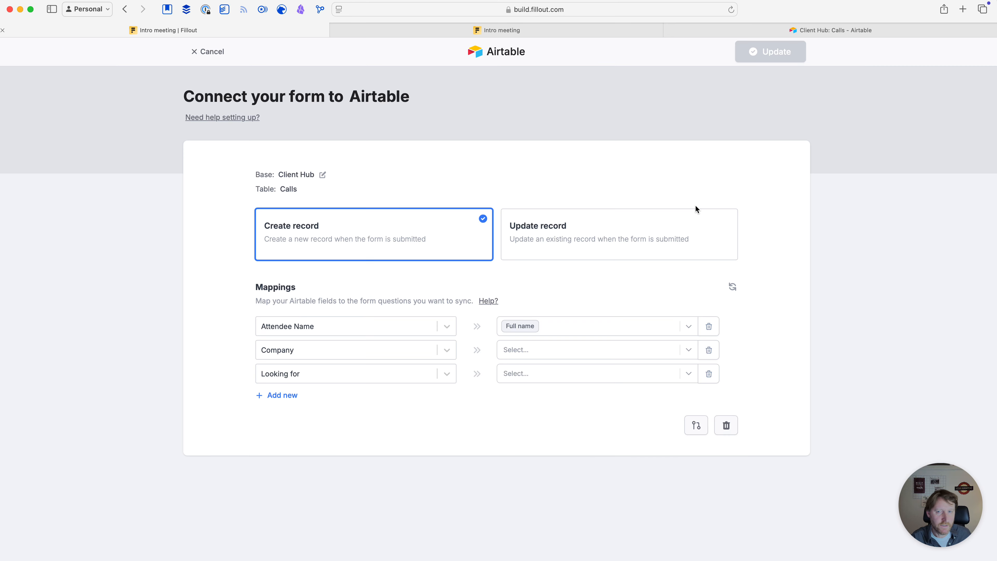
pyautogui.click(726, 426)
pyautogui.click(812, 389)
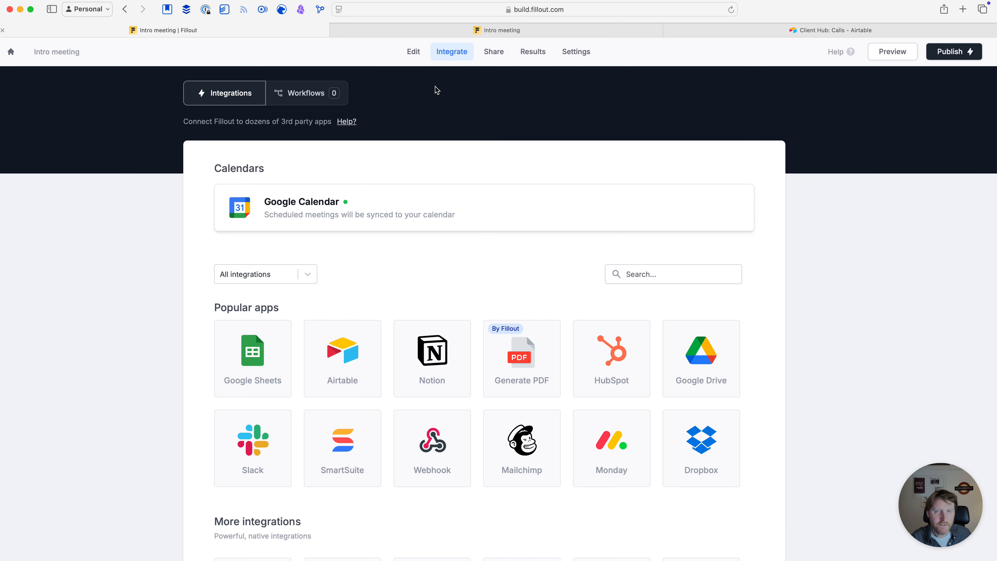
pyautogui.click(413, 51)
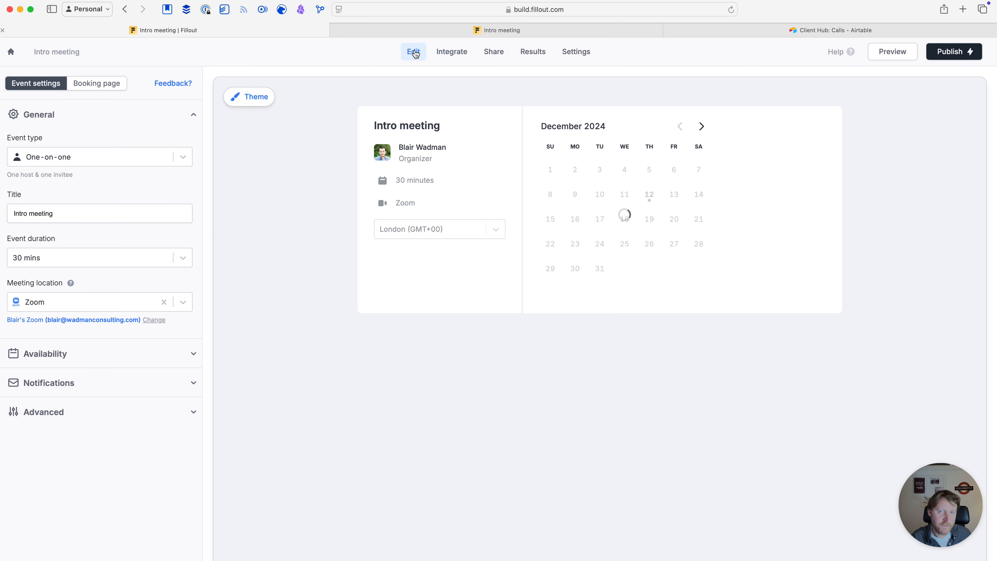
pyautogui.click(452, 51)
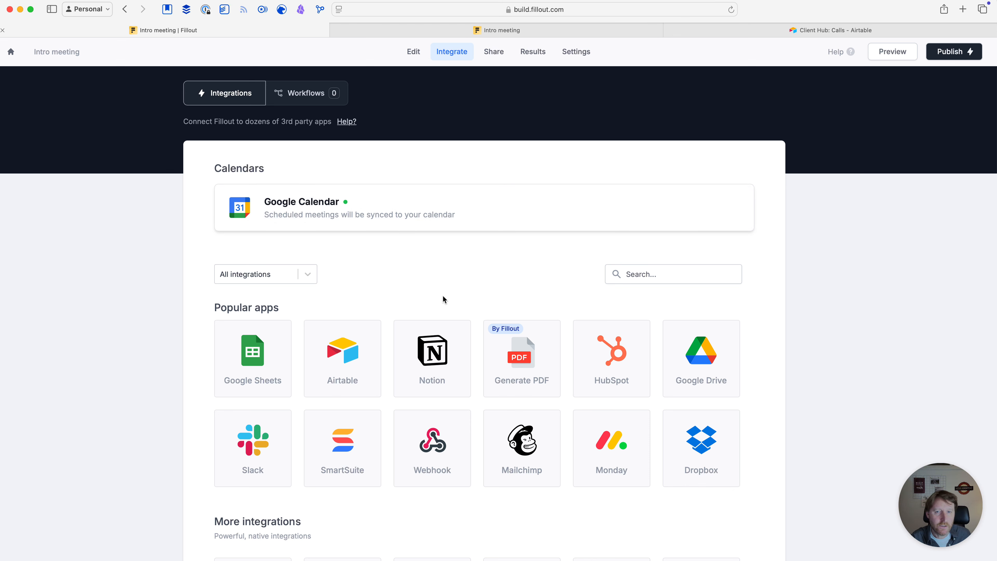
pyautogui.scroll(-1, 421, 256)
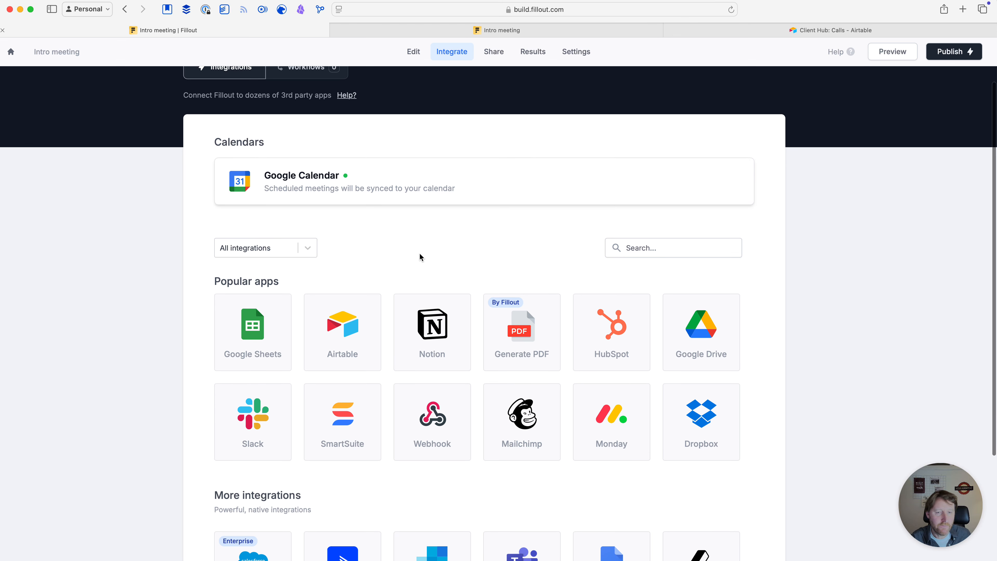
pyautogui.scroll(-2, 420, 256)
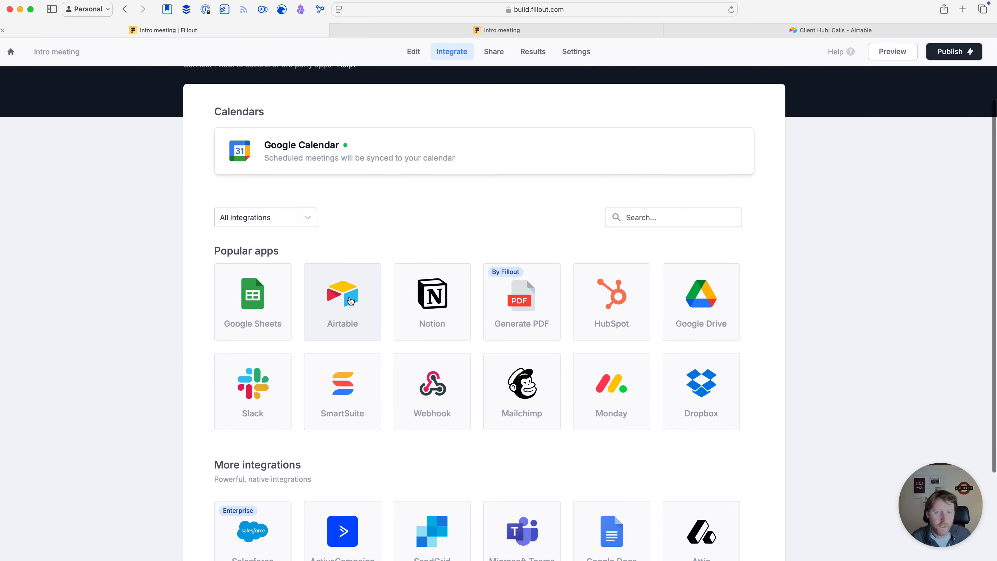
# Start a new Airtable integration targeting the Client Hub base's Calls table
pyautogui.click(351, 301)
pyautogui.click(703, 313)
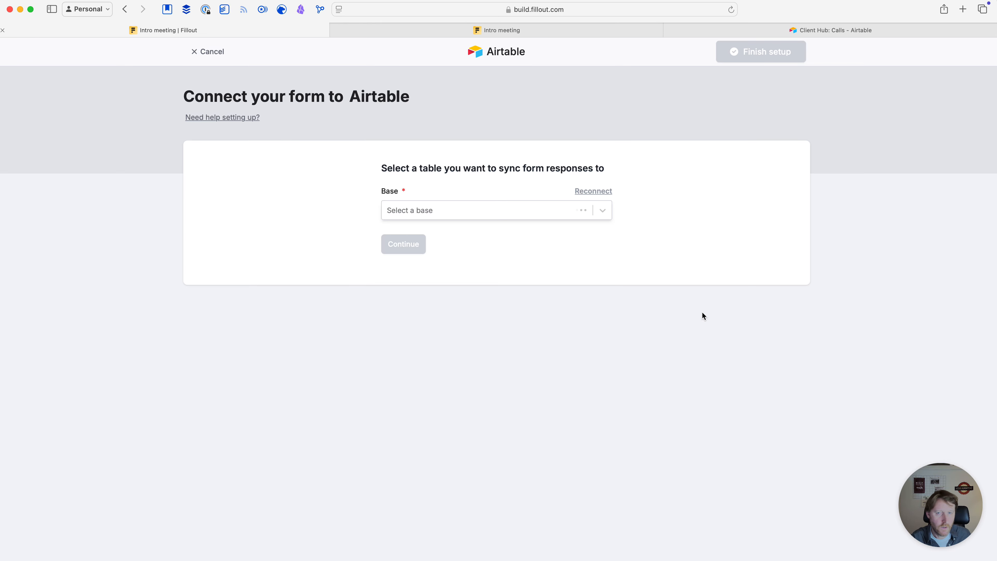
pyautogui.click(438, 211)
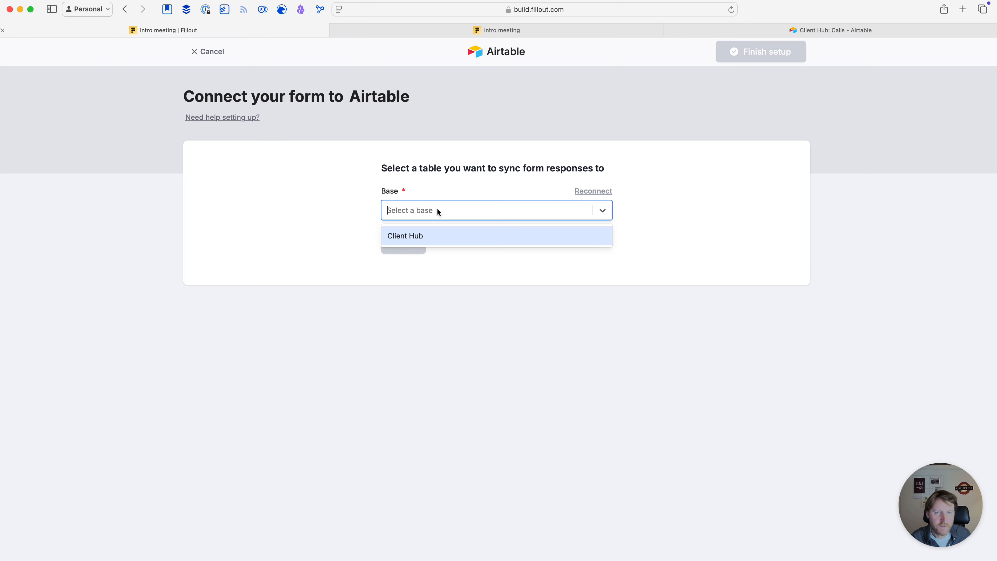
pyautogui.click(419, 235)
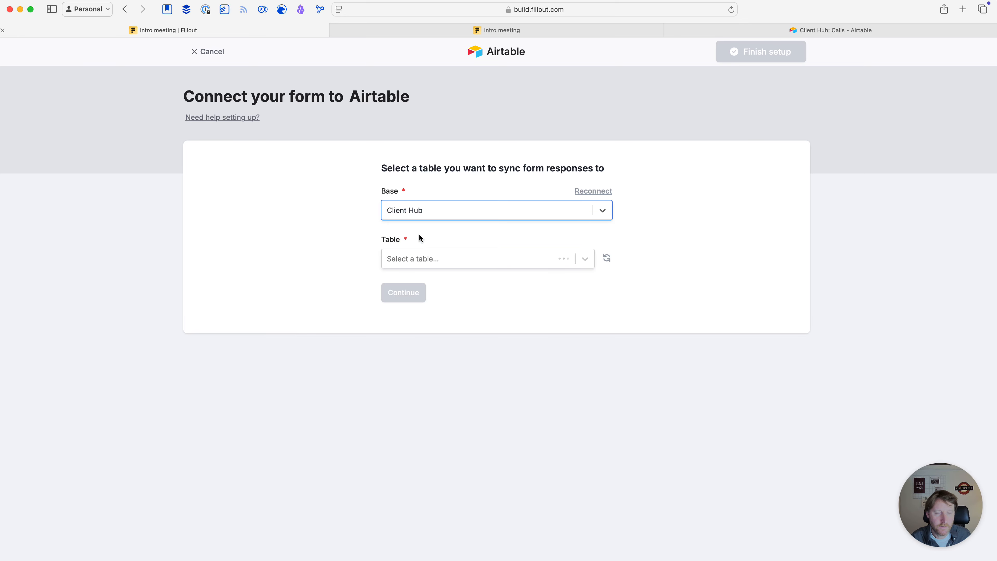
pyautogui.click(447, 252)
pyautogui.scroll(-1, 449, 325)
pyautogui.scroll(-4, 450, 326)
pyautogui.scroll(-1, 439, 334)
pyautogui.click(411, 380)
# Keep the Create record action and finish setup without publishing yet
pyautogui.click(404, 294)
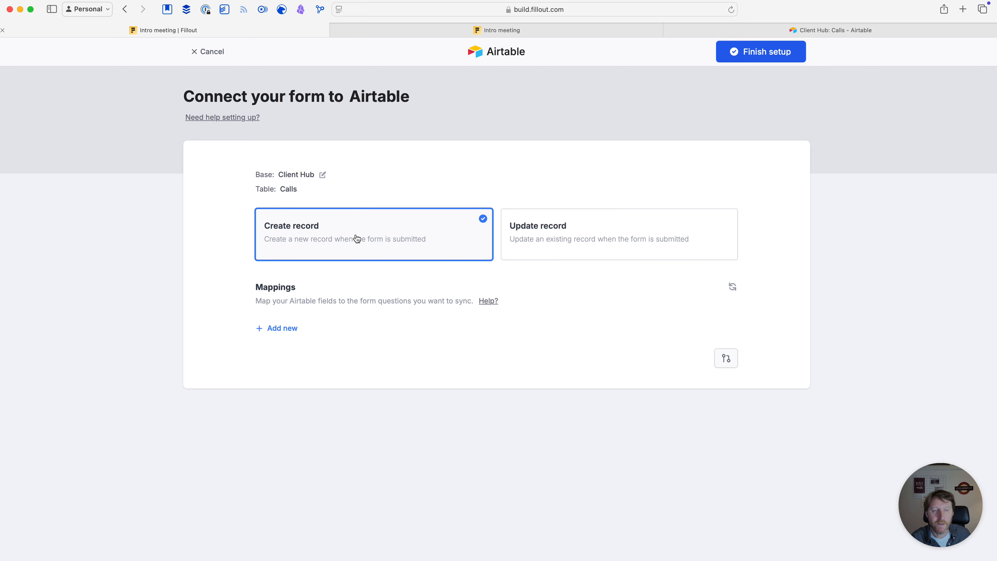
pyautogui.click(820, 30)
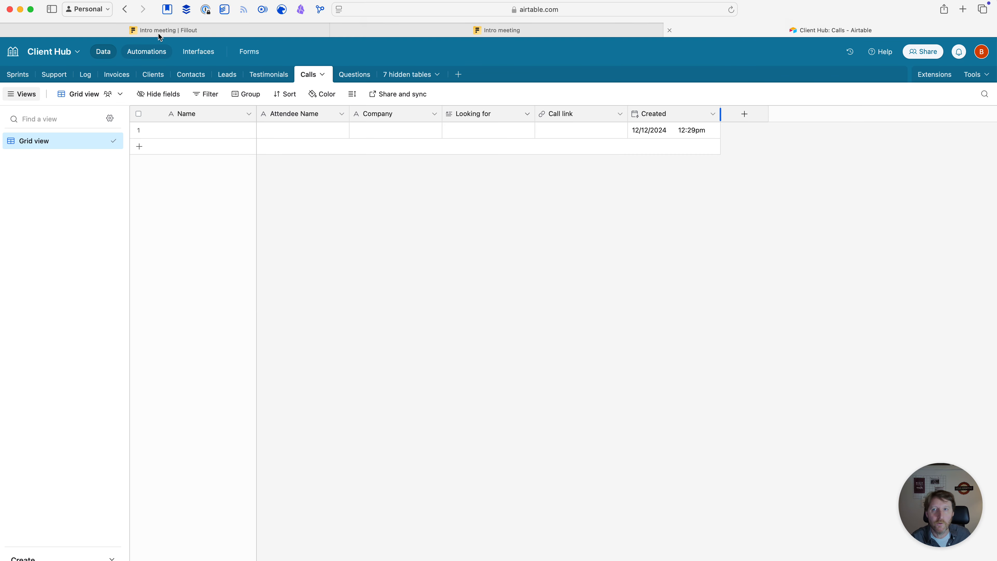
pyautogui.click(190, 31)
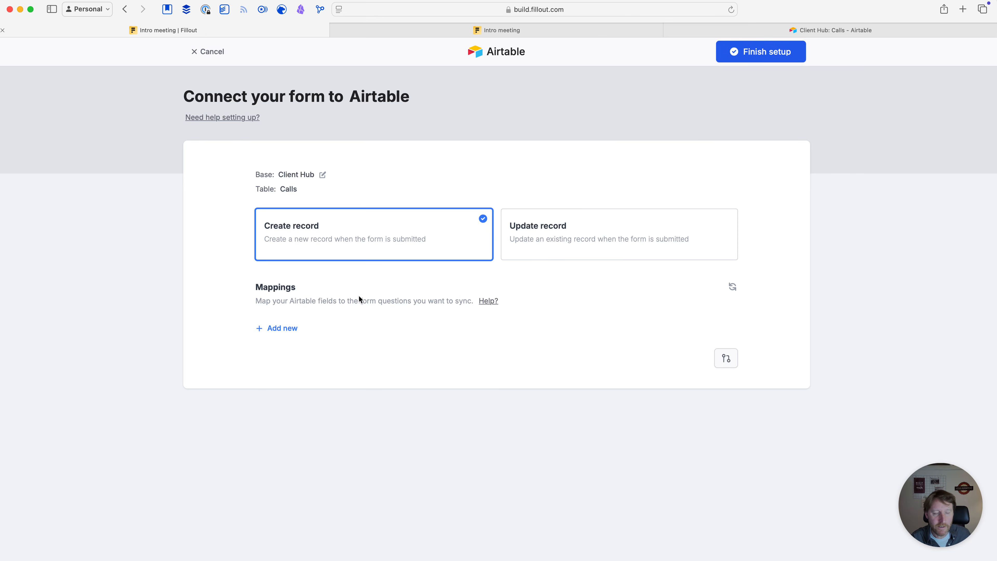
pyautogui.click(760, 55)
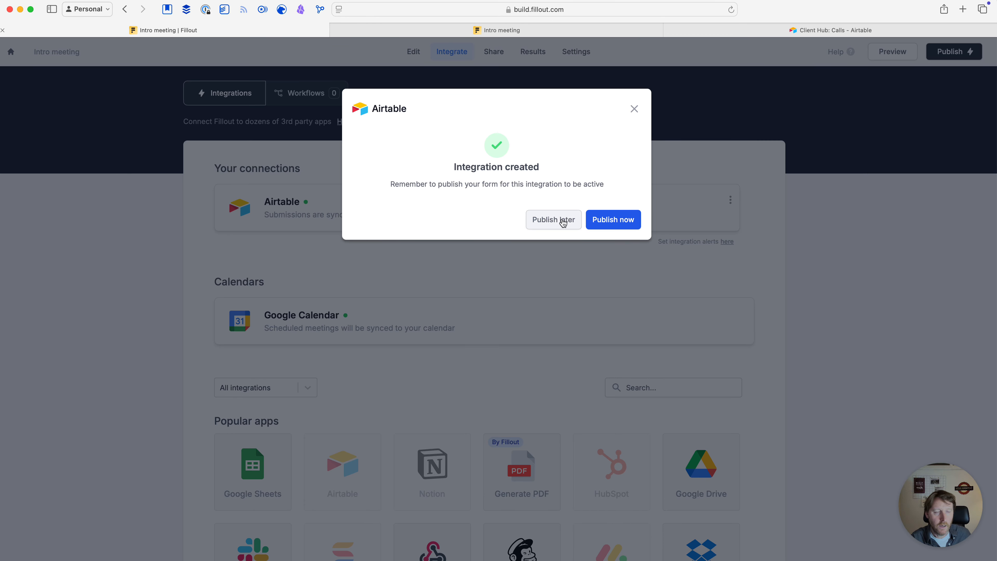
pyautogui.click(562, 220)
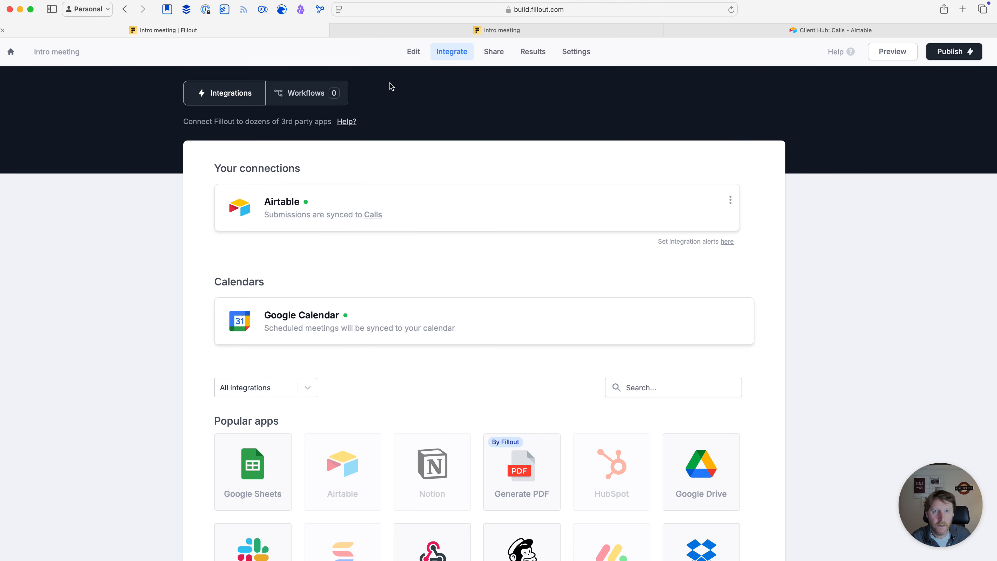
# Add a new form page named 'Details of the call'
pyautogui.click(410, 53)
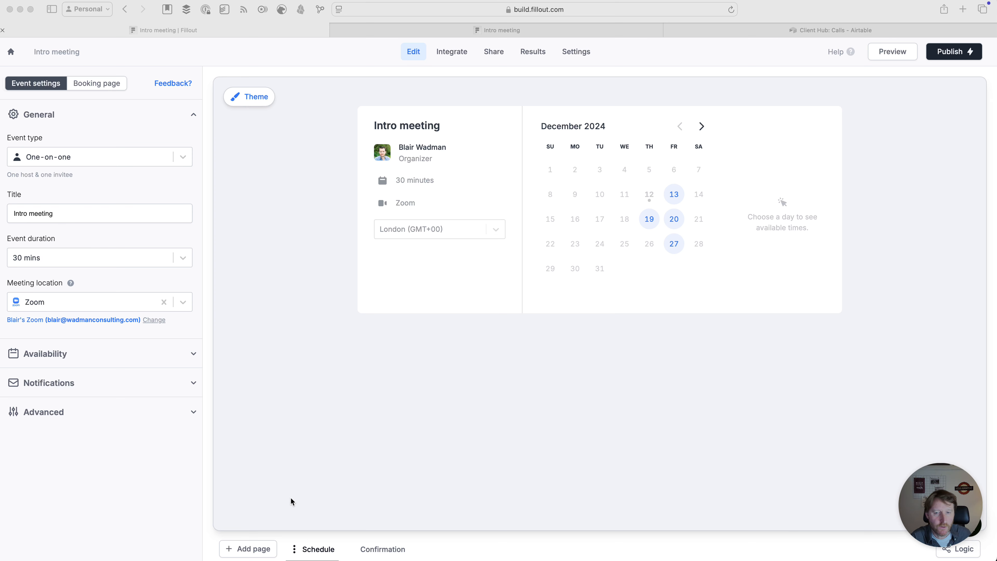
pyautogui.click(249, 552)
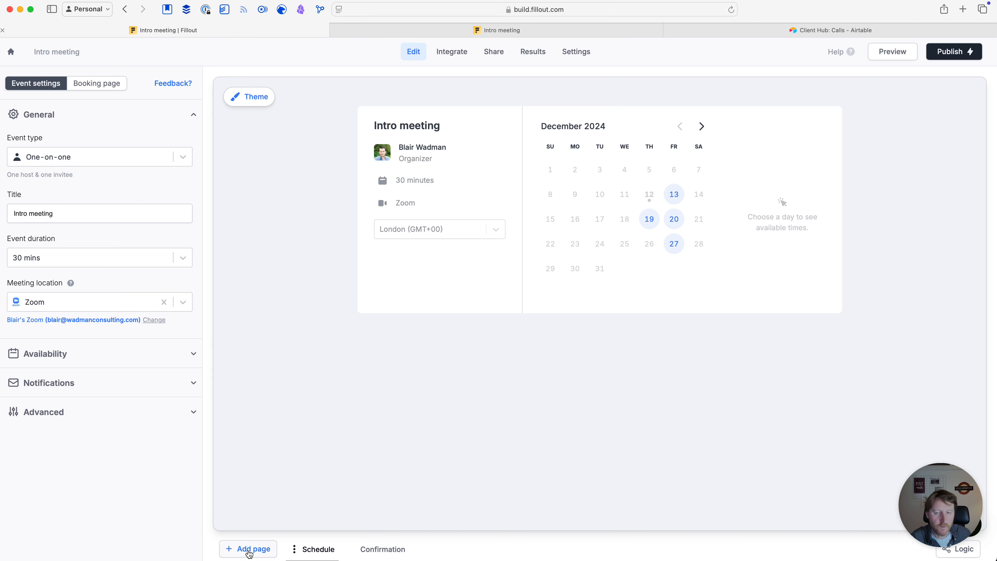
pyautogui.click(249, 550)
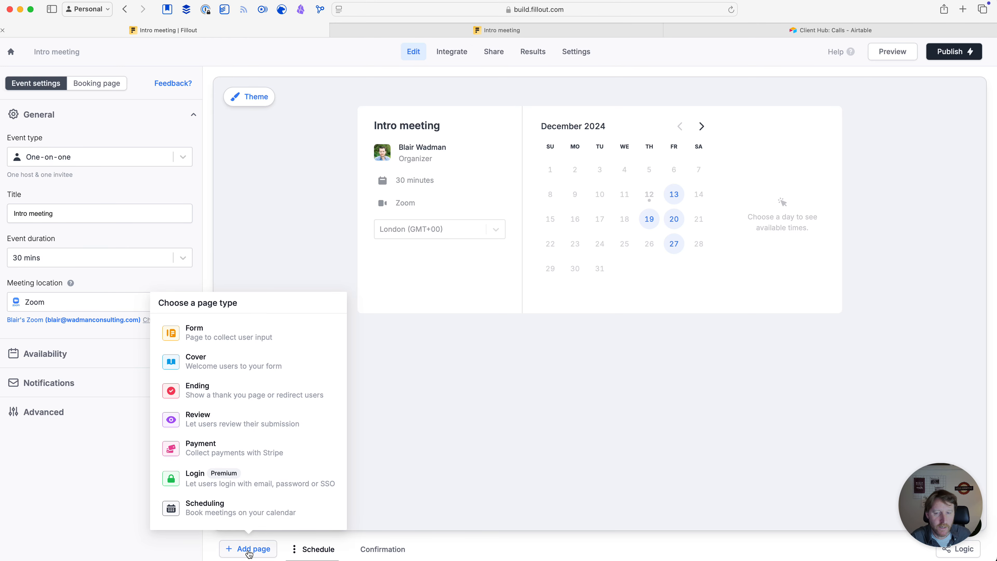
pyautogui.click(208, 333)
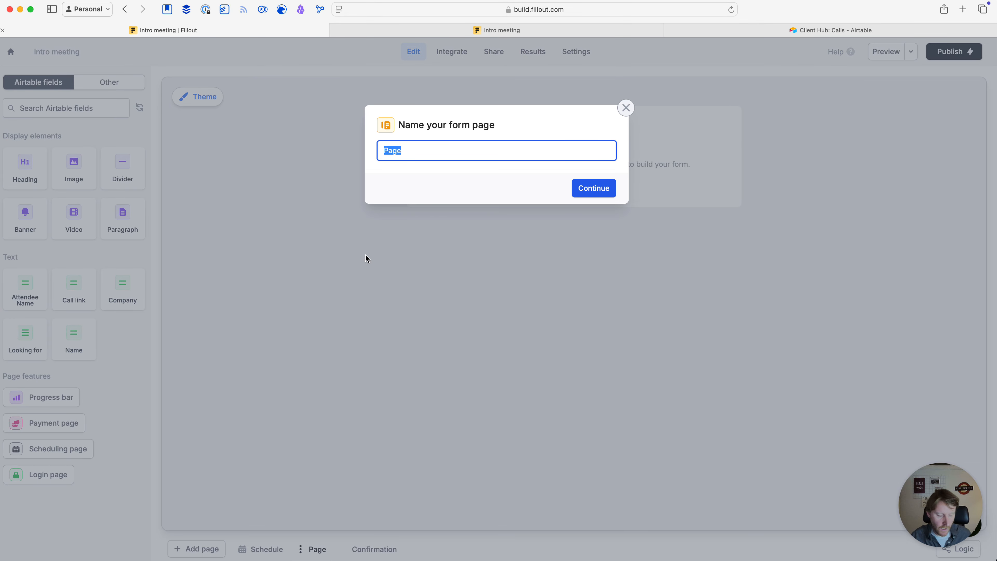
pyautogui.write('Dety')
pyautogui.press('BackSpace')
pyautogui.press('BackSpace')
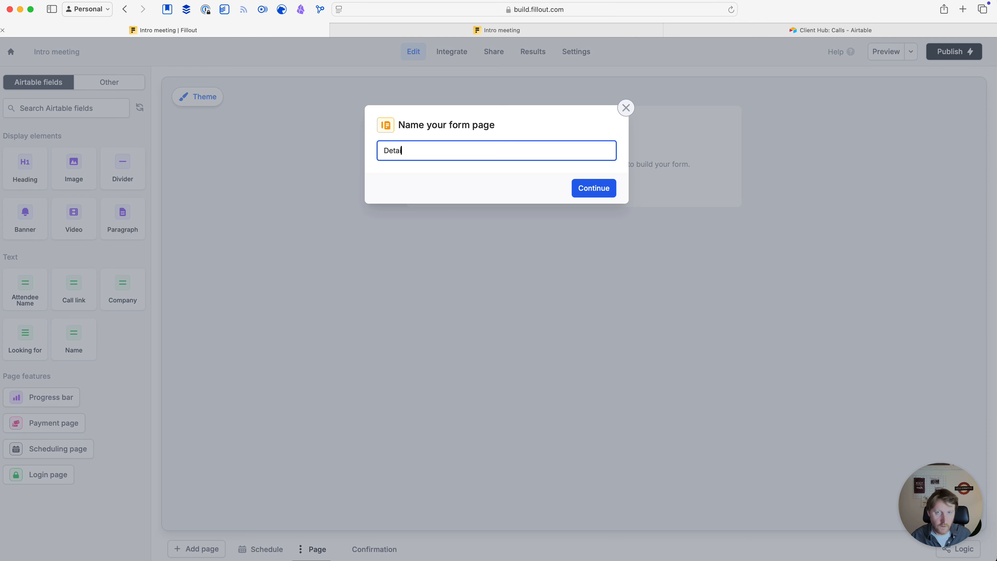
pyautogui.write('ails of the call')
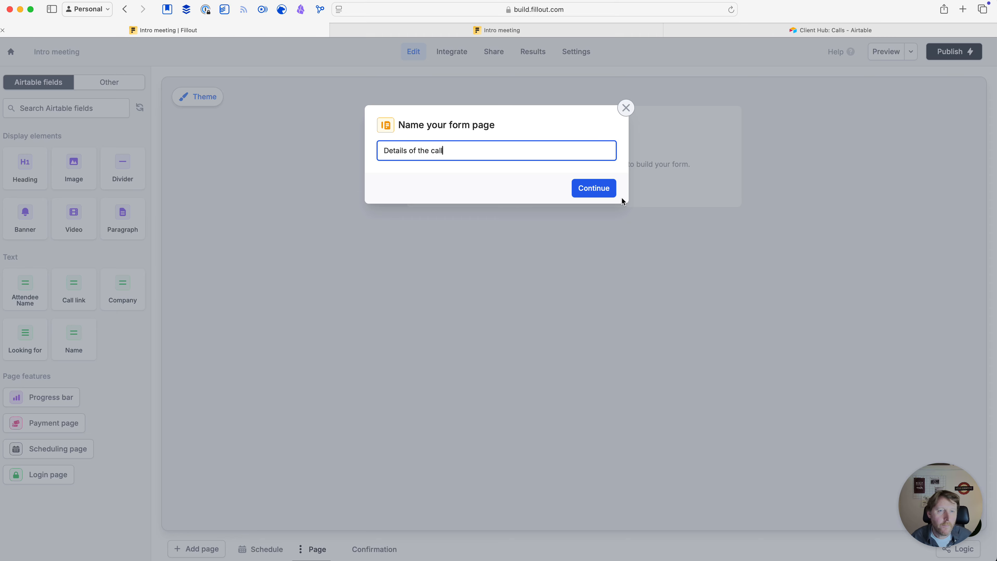
pyautogui.click(604, 193)
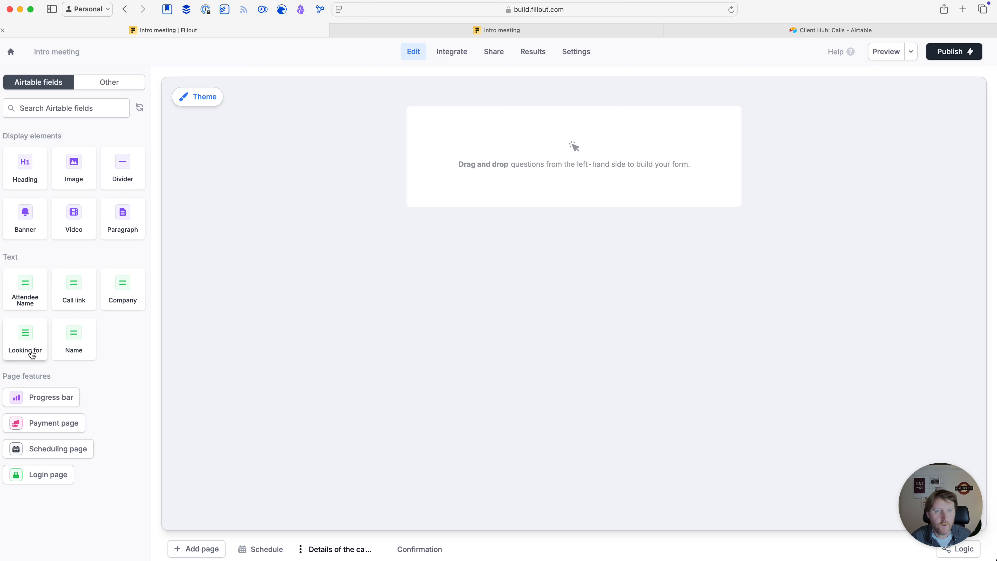
# Add the Attendee Name field to the call-details page, relabelled 'Your Name'
pyautogui.click(807, 28)
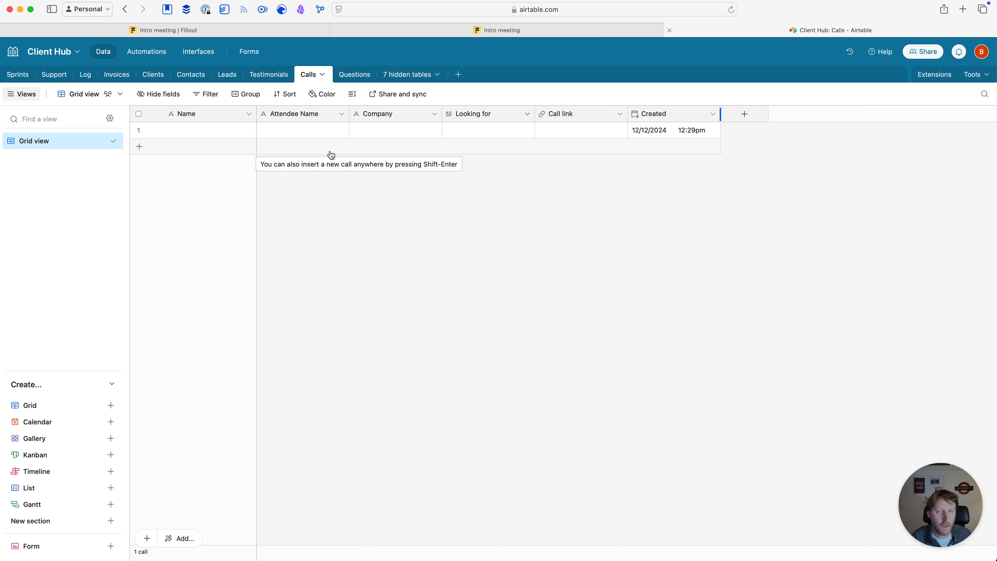
pyautogui.click(186, 30)
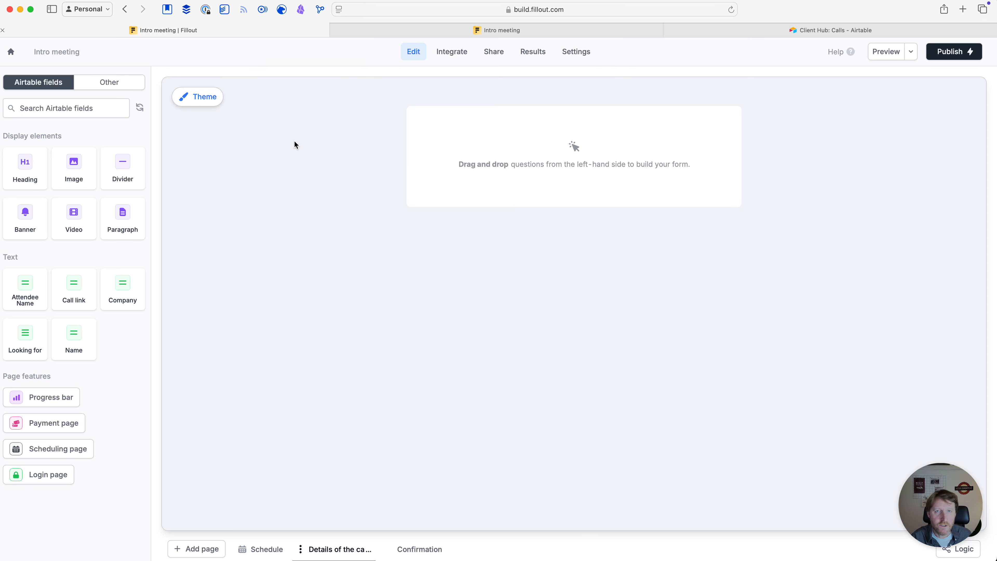
pyautogui.click(451, 51)
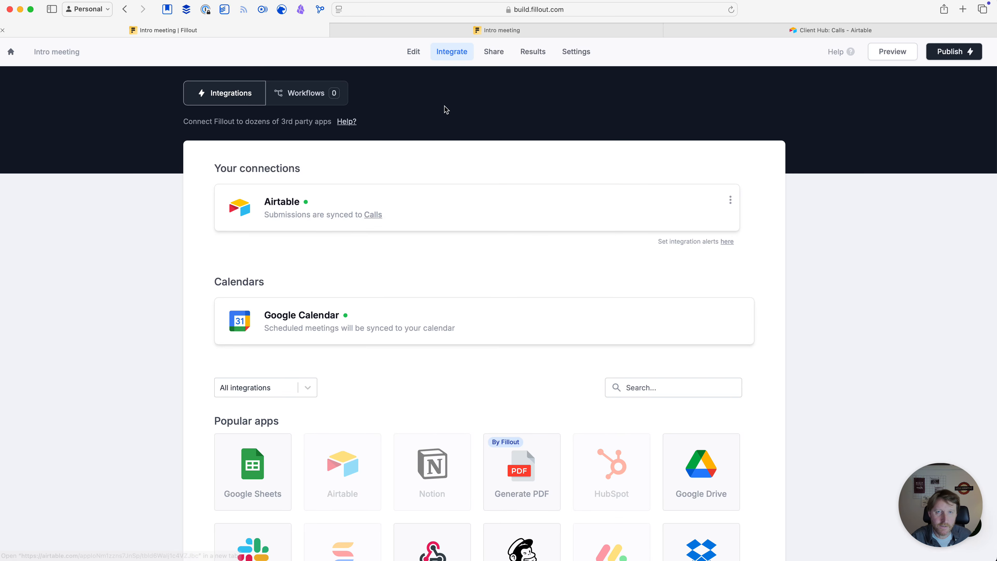
pyautogui.click(411, 61)
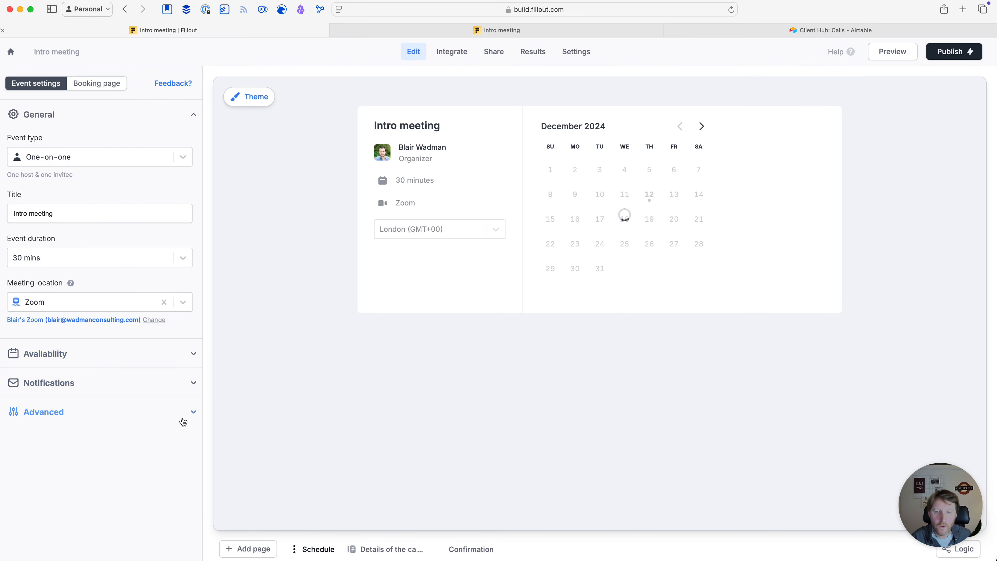
pyautogui.click(389, 553)
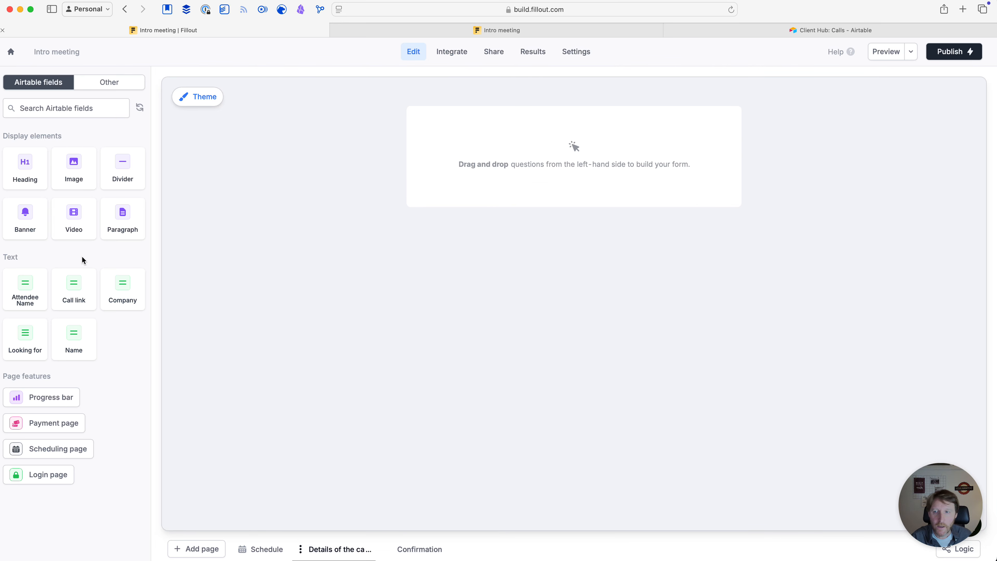
pyautogui.moveTo(28, 278); pyautogui.dragTo(429, 136)
pyautogui.click(522, 238)
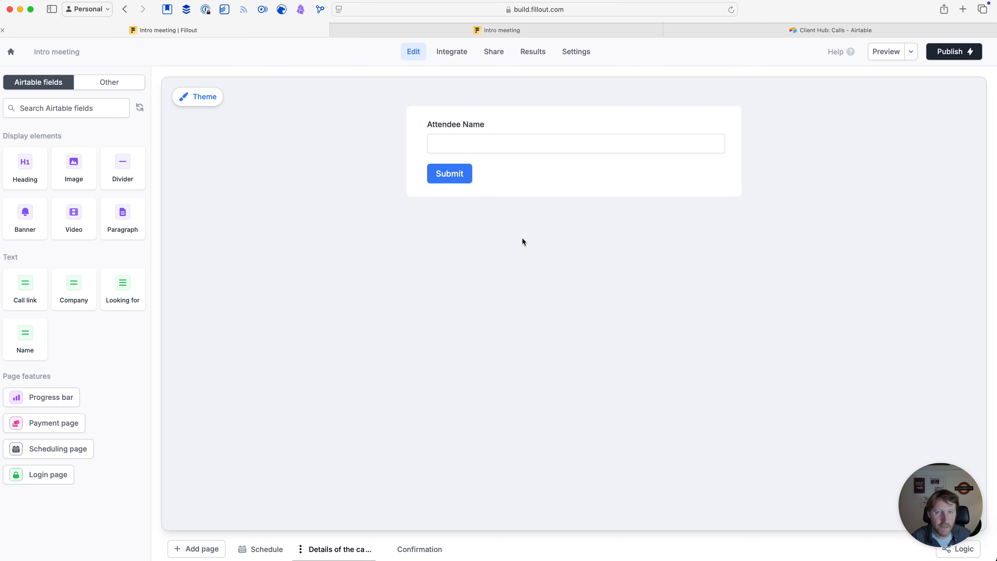
pyautogui.click(481, 123)
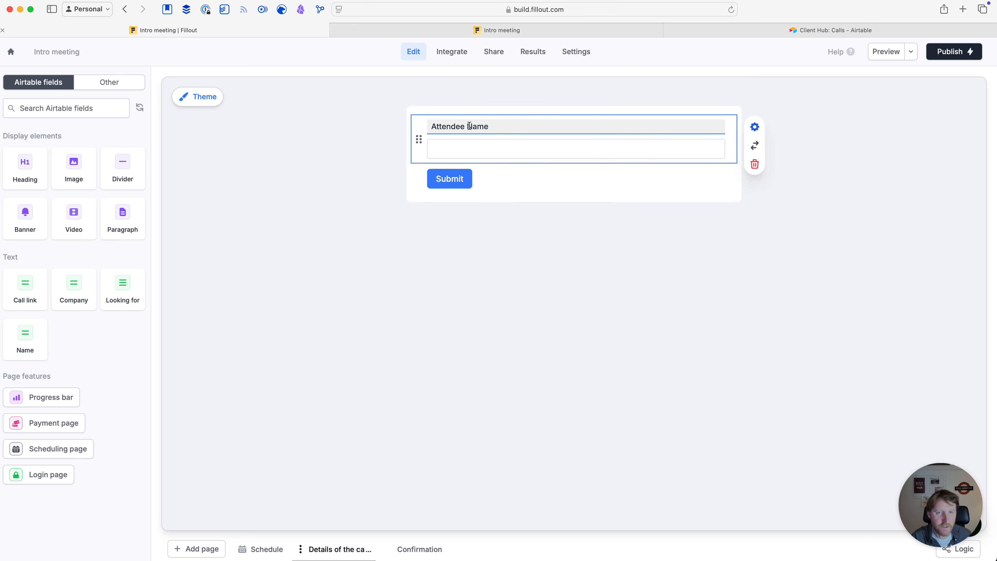
pyautogui.press('BackSpace')
pyautogui.press('BackSpace')
pyautogui.press('BackSpace')
pyautogui.press('BackSpace')
pyautogui.press('BackSpace')
pyautogui.press('BackSpace')
pyautogui.press('BackSpace')
pyautogui.press('BackSpace')
pyautogui.press('BackSpace')
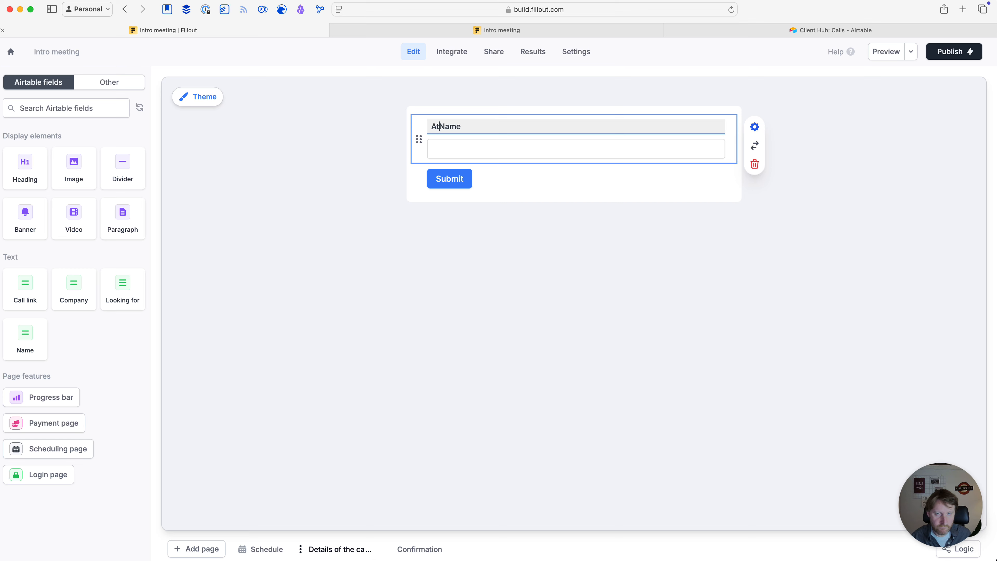
pyautogui.write('Your')
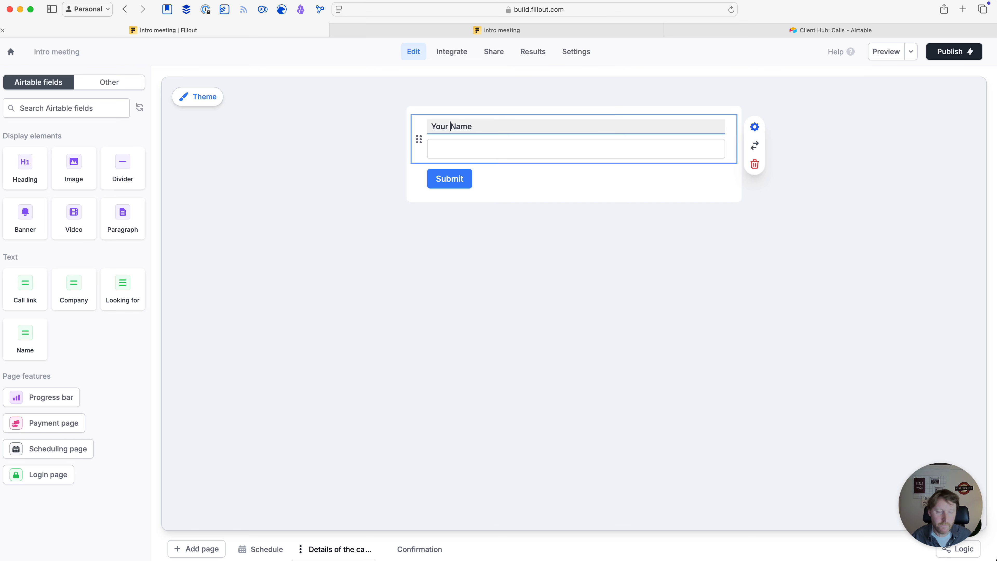
pyautogui.click(462, 262)
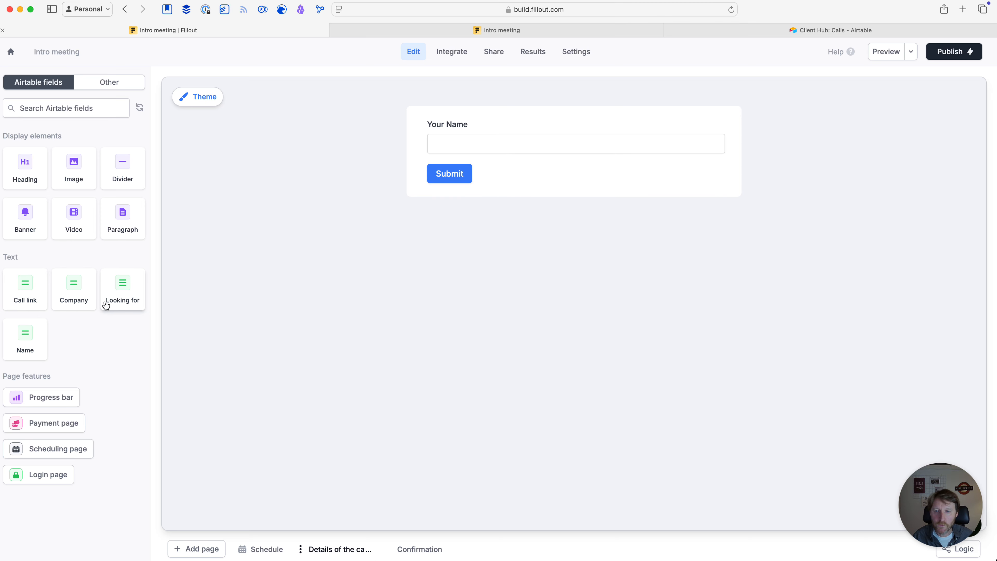
# Add the Company field below it, relabelled 'Your Company'
pyautogui.moveTo(73, 284); pyautogui.dragTo(443, 188)
pyautogui.click(376, 321)
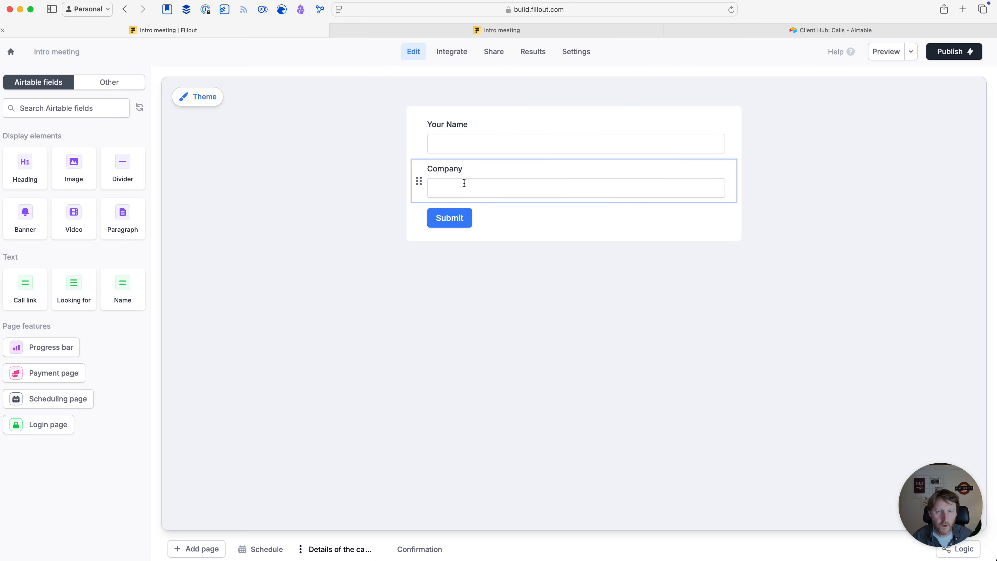
pyautogui.click(431, 167)
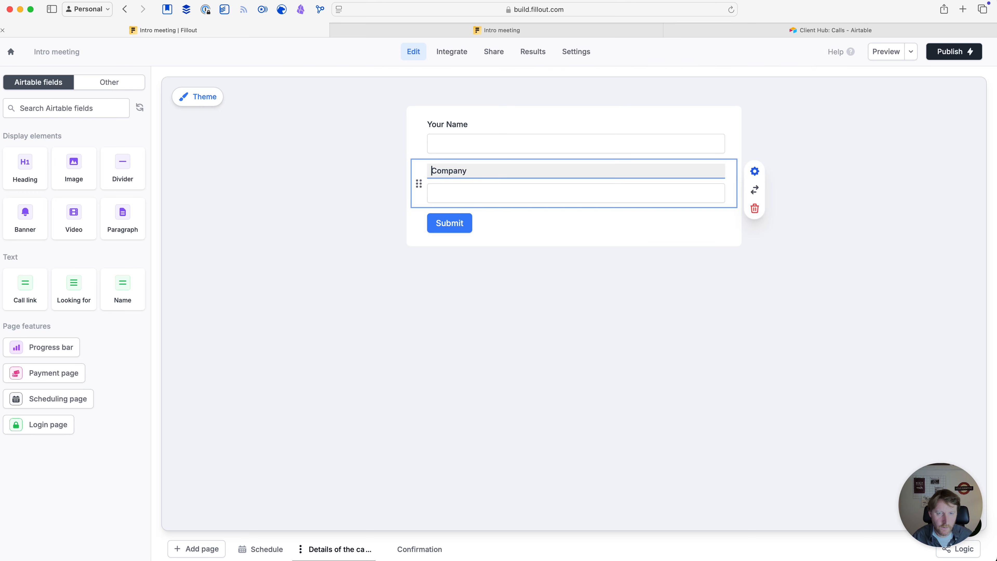
pyautogui.write('You')
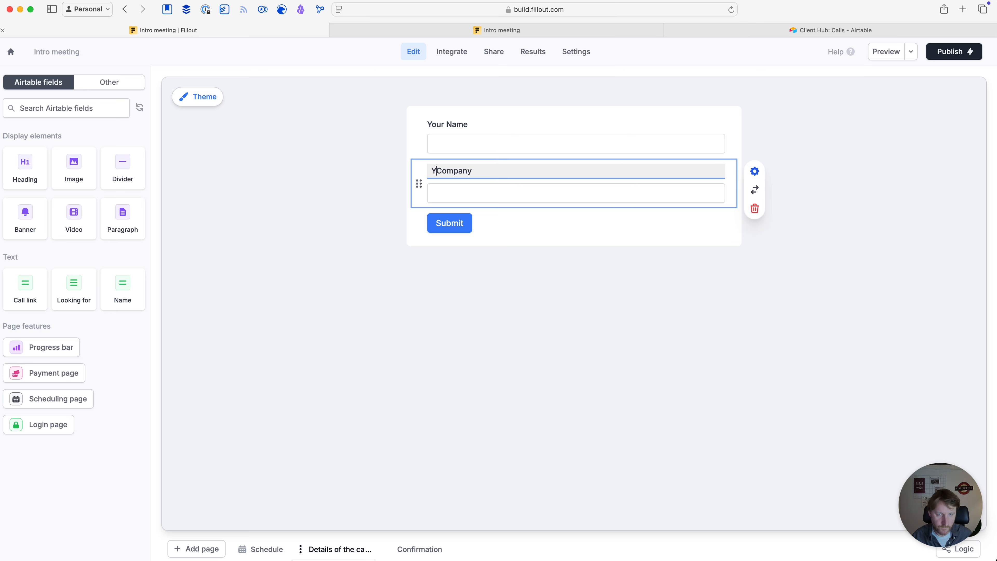
pyautogui.write('r')
pyautogui.click(448, 330)
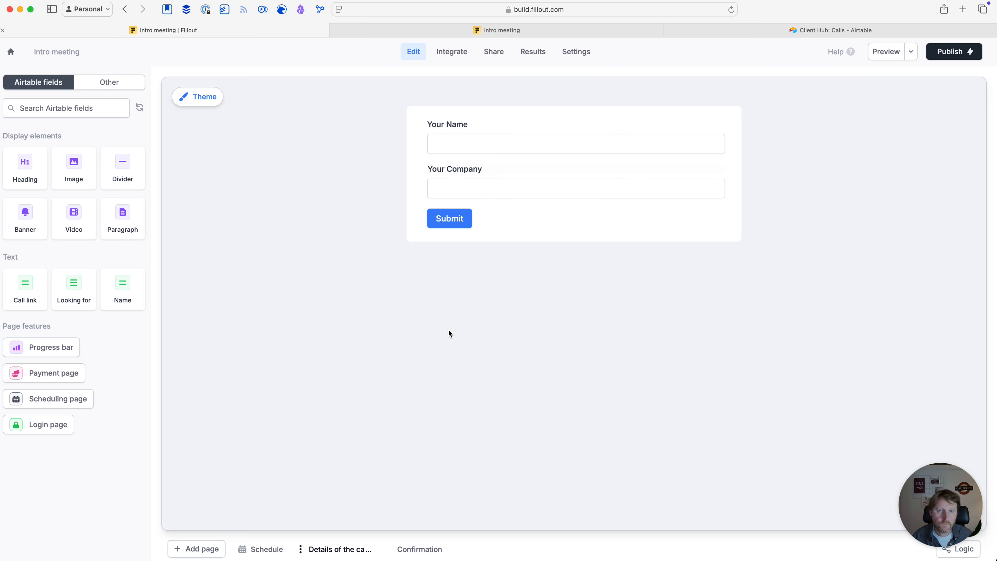
# Add the Looking for field labelled 'Please tell me more about what you are looking for'
pyautogui.moveTo(69, 305); pyautogui.dragTo(460, 227)
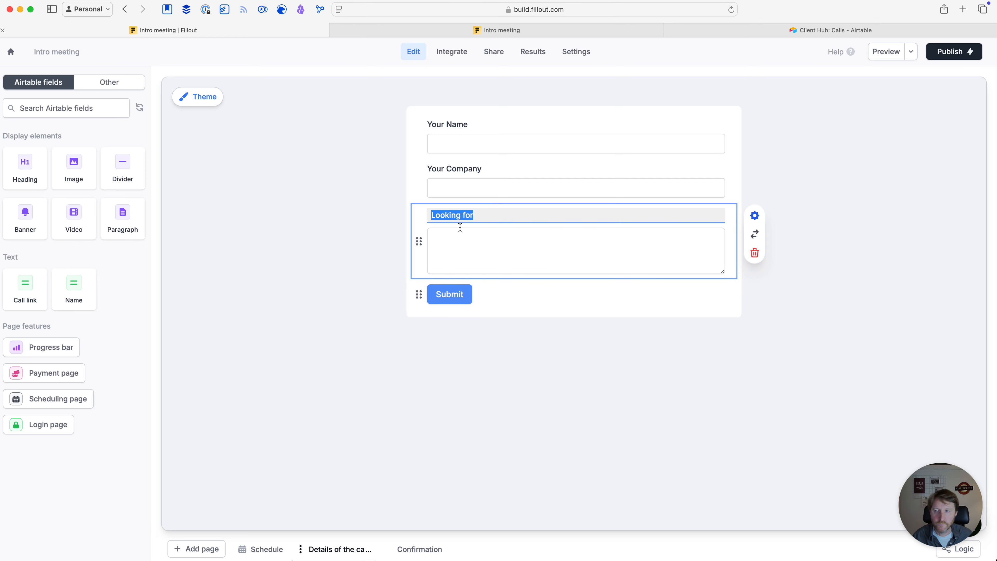
pyautogui.click(391, 369)
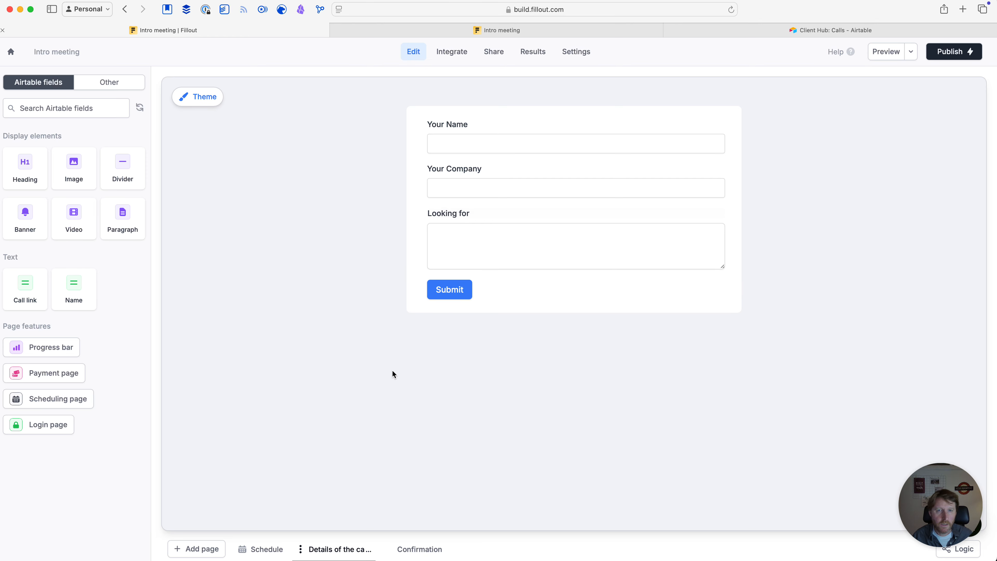
pyautogui.click(489, 214)
pyautogui.press('BackSpace')
pyautogui.press('BackSpace')
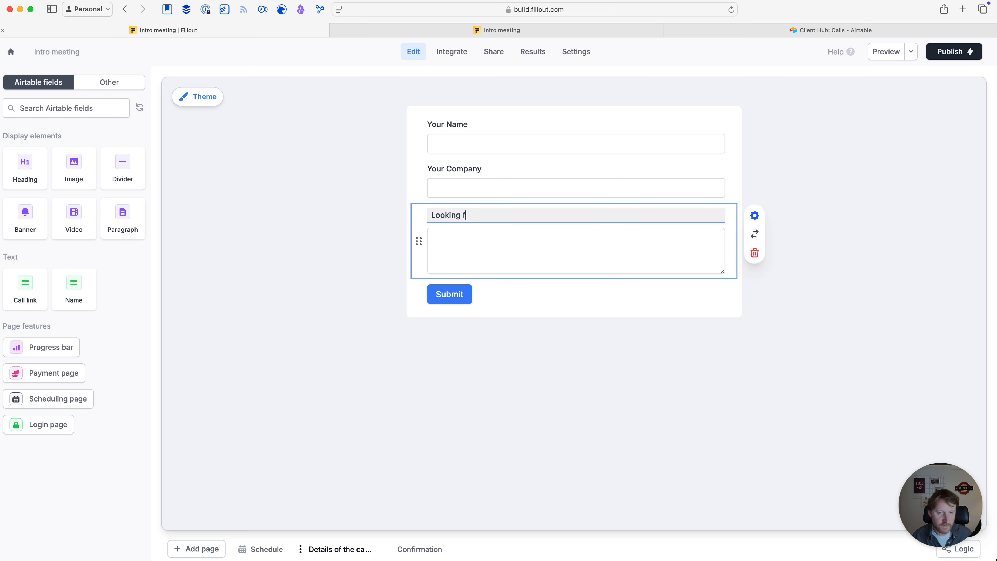
pyautogui.press('BackSpace')
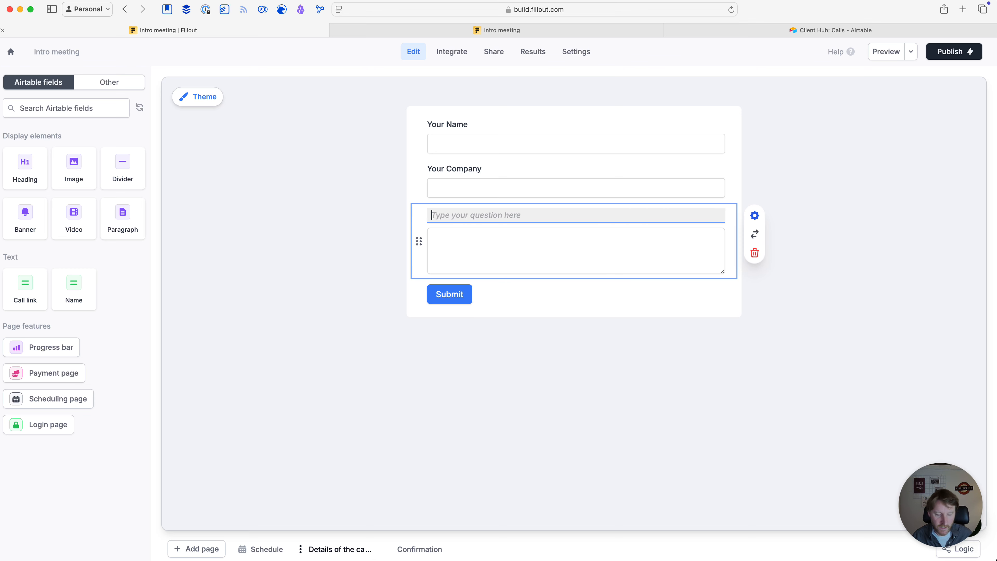
pyautogui.write('Pleas')
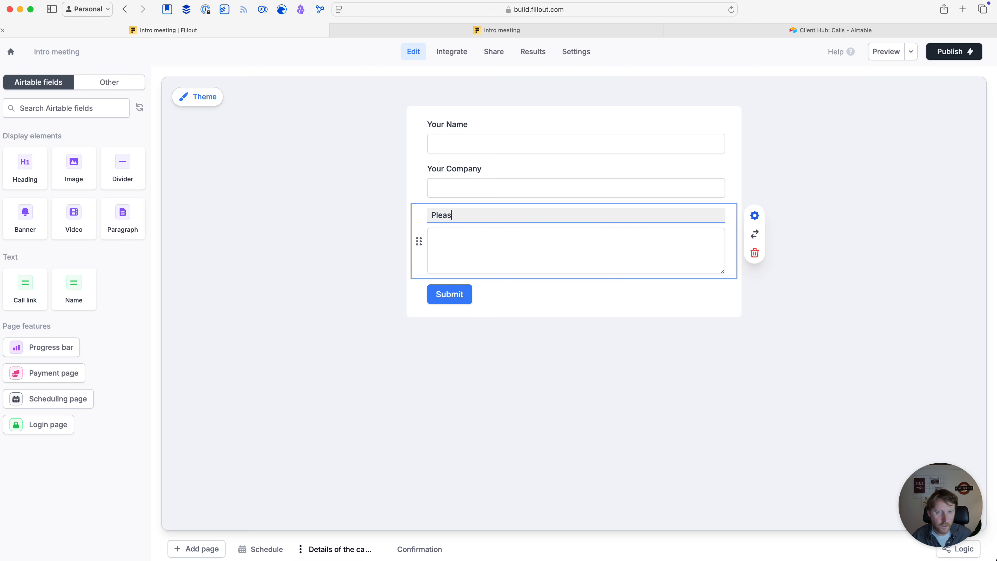
pyautogui.write('e tell me more')
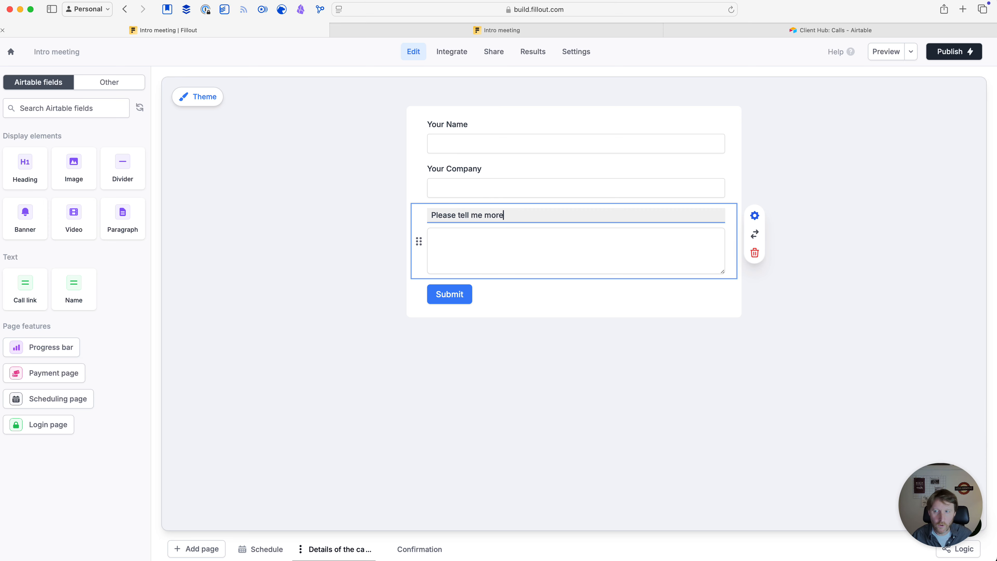
pyautogui.write(' about what you are loo')
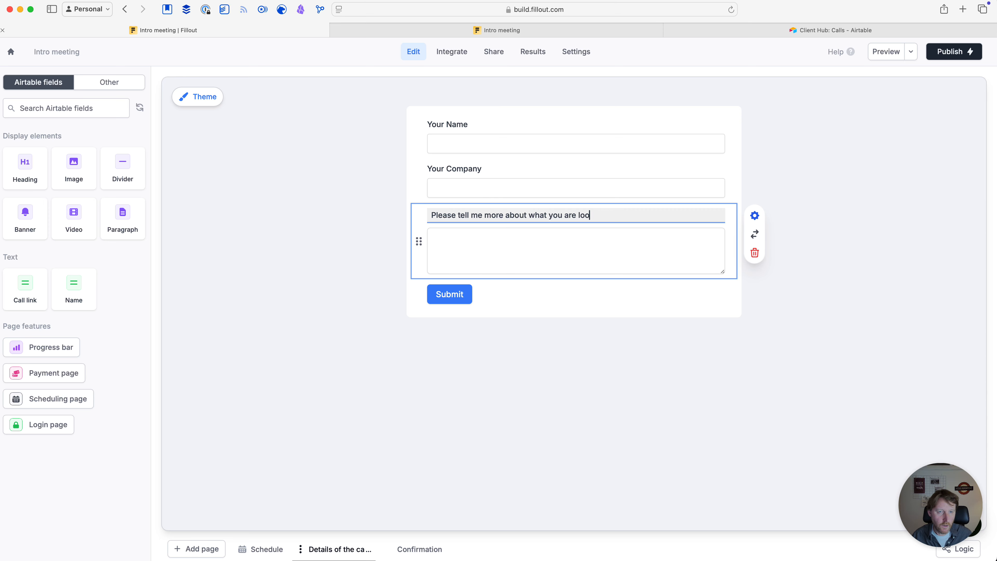
pyautogui.write('king for')
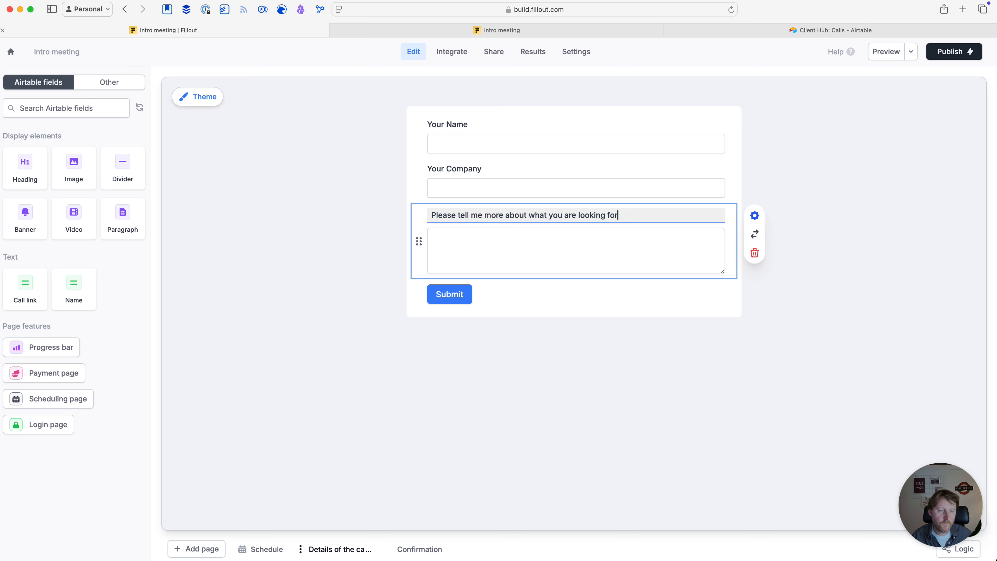
pyautogui.click(532, 381)
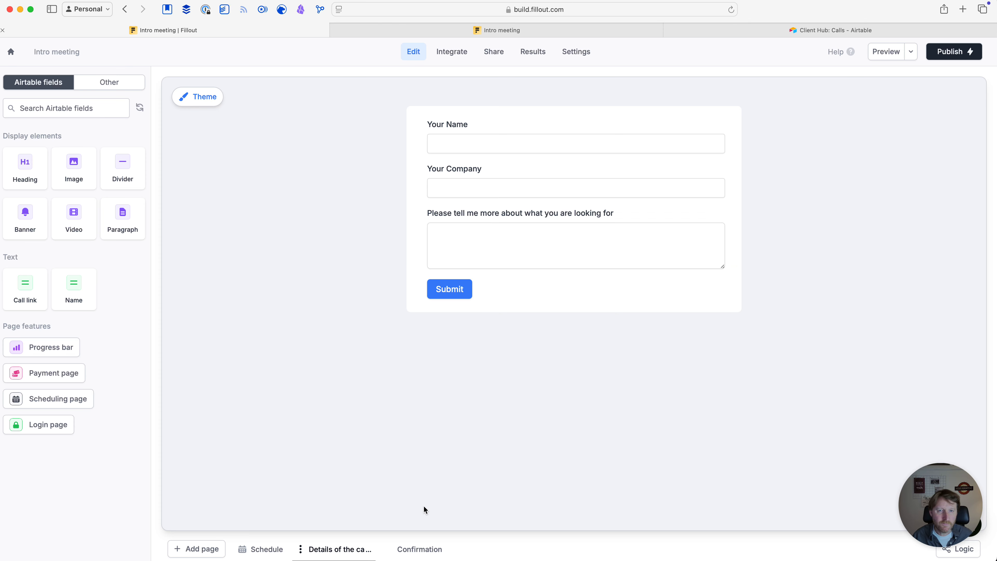
pyautogui.click(419, 549)
# Pick Friday 13 December at 10:30 am in the Schedule page preview
pyautogui.moveTo(442, 549); pyautogui.dragTo(414, 552)
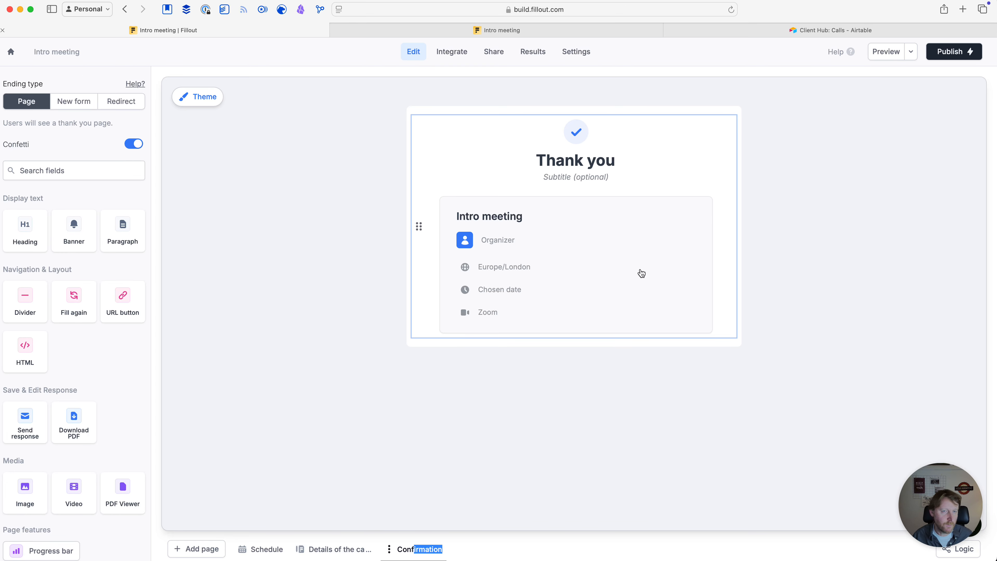
pyautogui.click(334, 549)
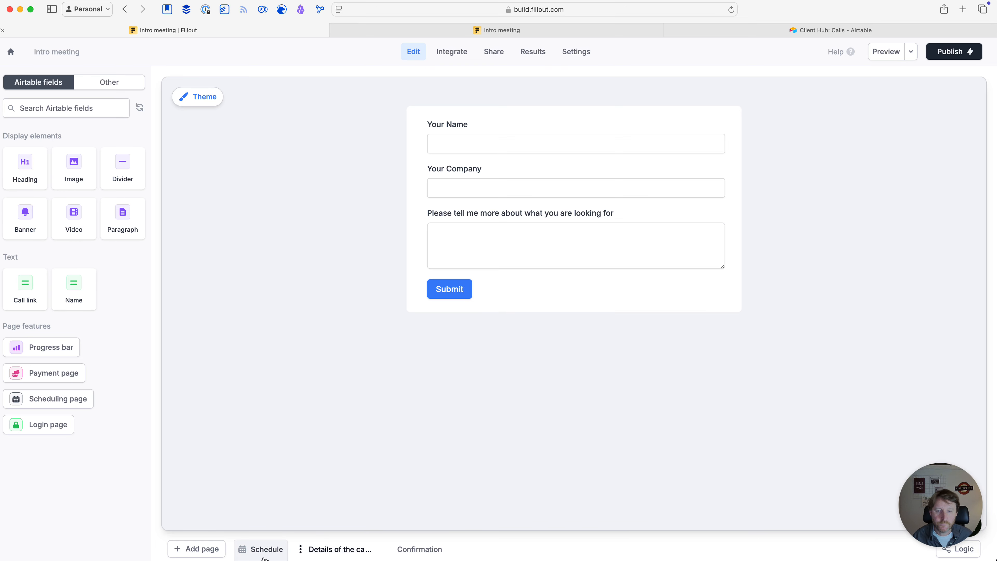
pyautogui.click(260, 550)
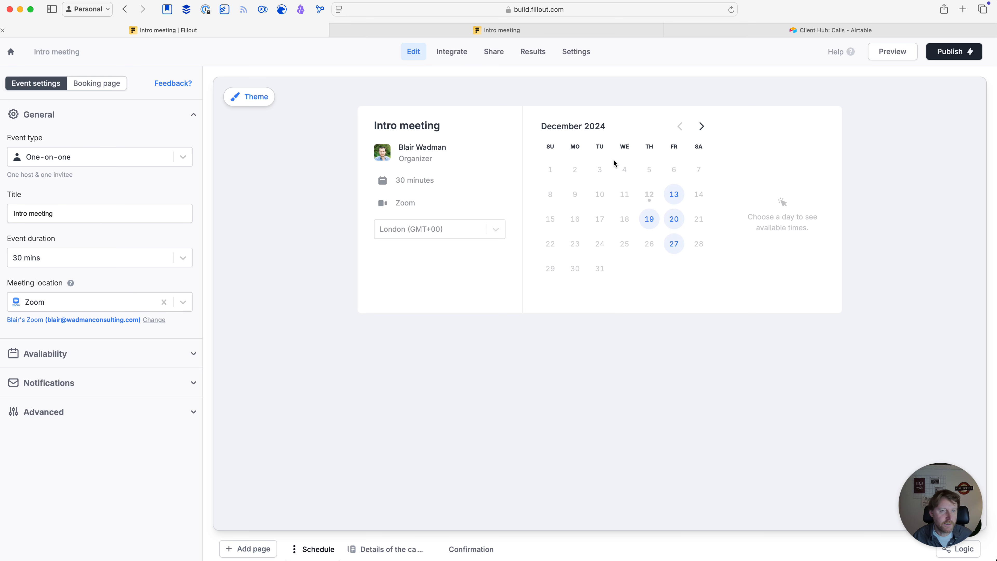
pyautogui.click(669, 192)
pyautogui.click(761, 155)
pyautogui.click(781, 152)
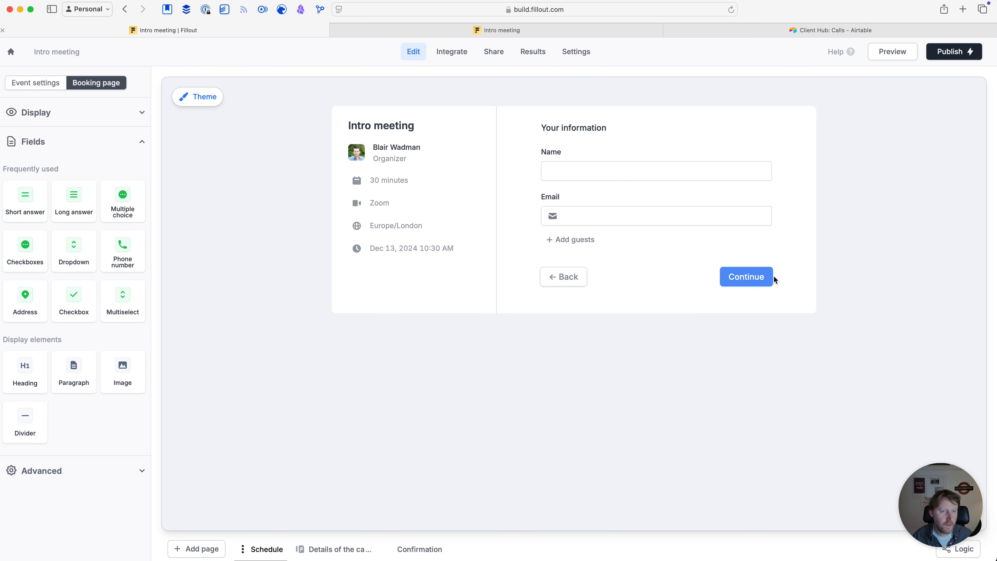
# Fill the preview's Name and Email with test values, correcting the e-mail typo
pyautogui.click(577, 169)
pyautogui.write('sd')
pyautogui.click(590, 216)
pyautogui.write('sd@sd.coim')
pyautogui.click(760, 283)
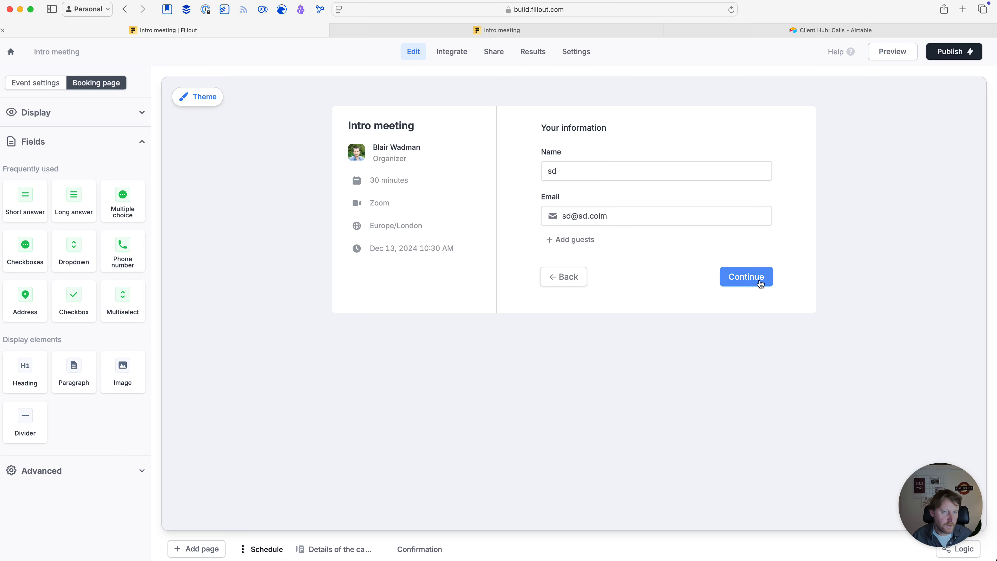
pyautogui.click(612, 216)
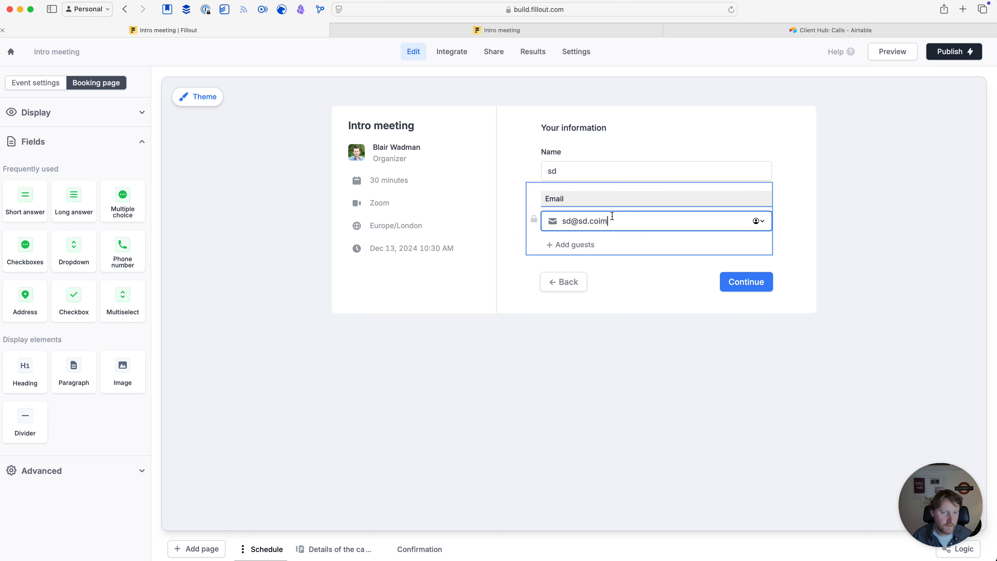
pyautogui.click(750, 283)
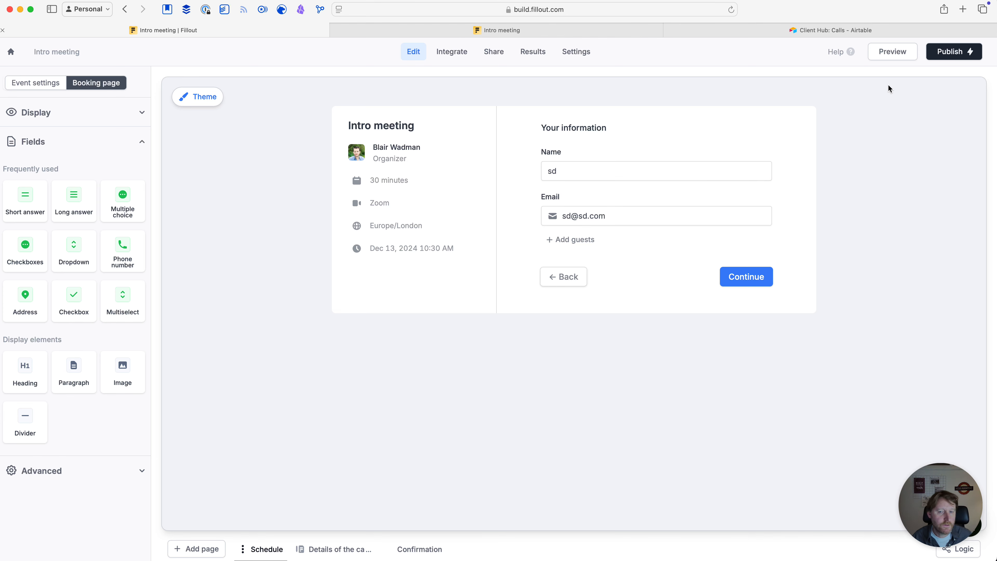
# Publish the latest booking form changes
pyautogui.click(950, 55)
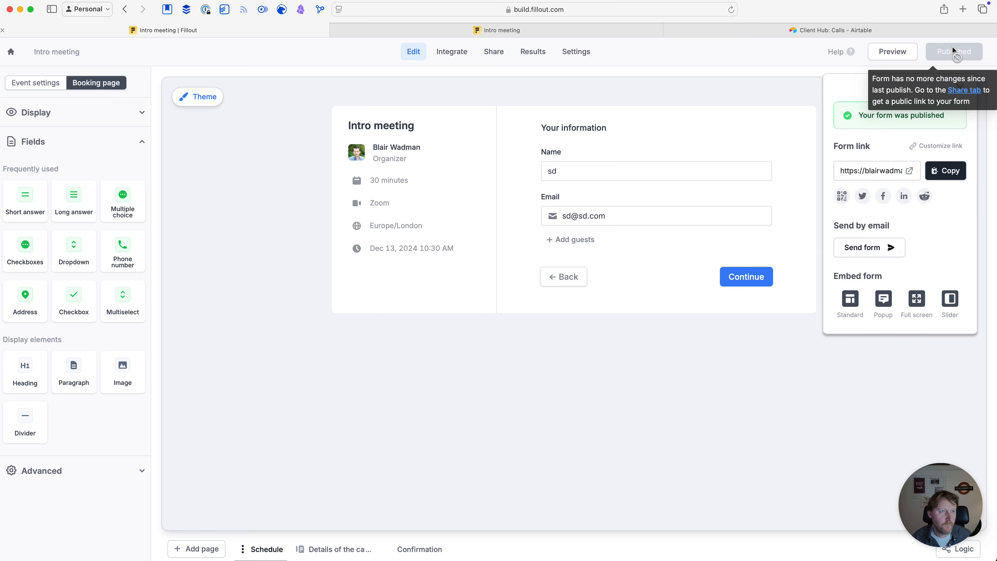
pyautogui.click(501, 31)
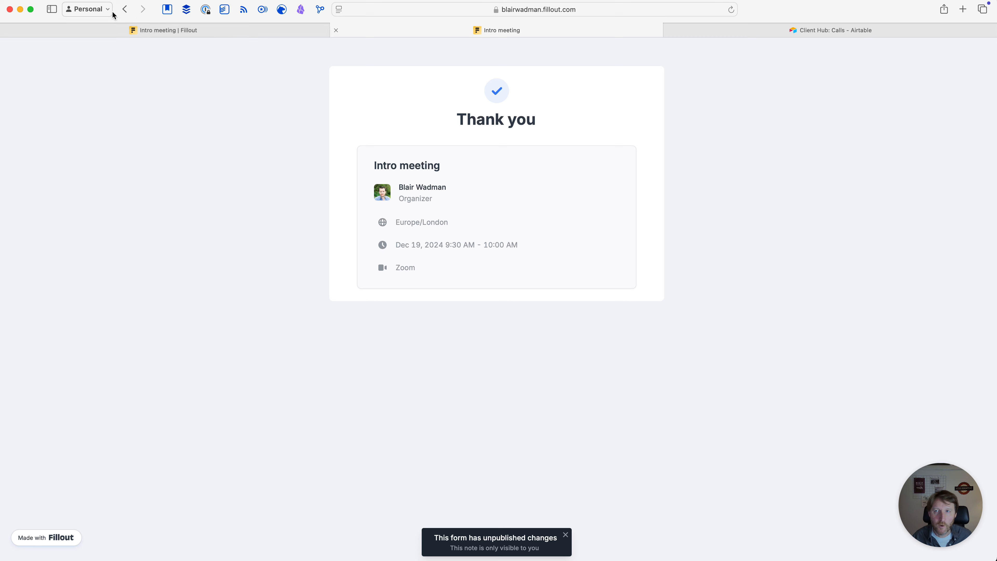
pyautogui.click(126, 10)
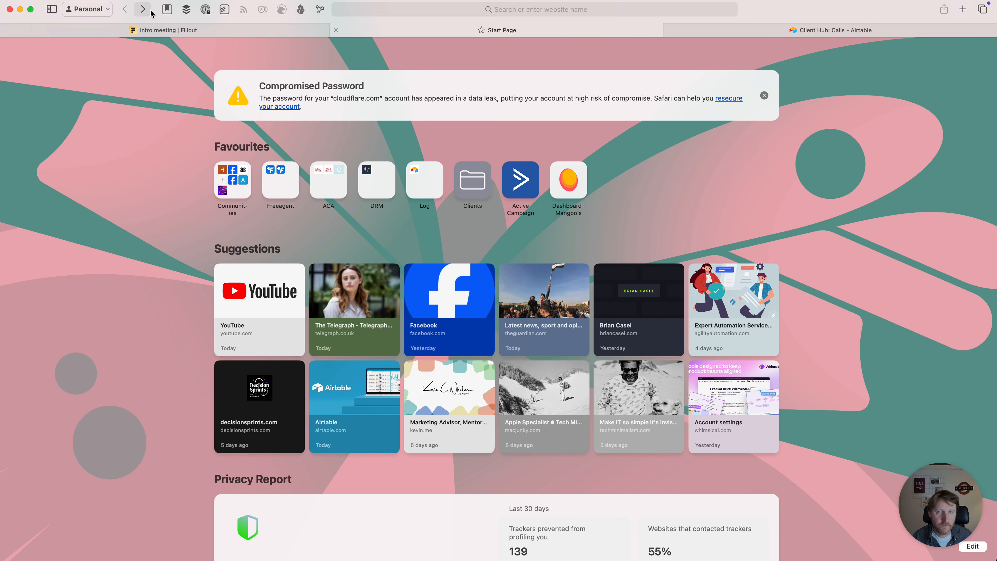
pyautogui.click(219, 35)
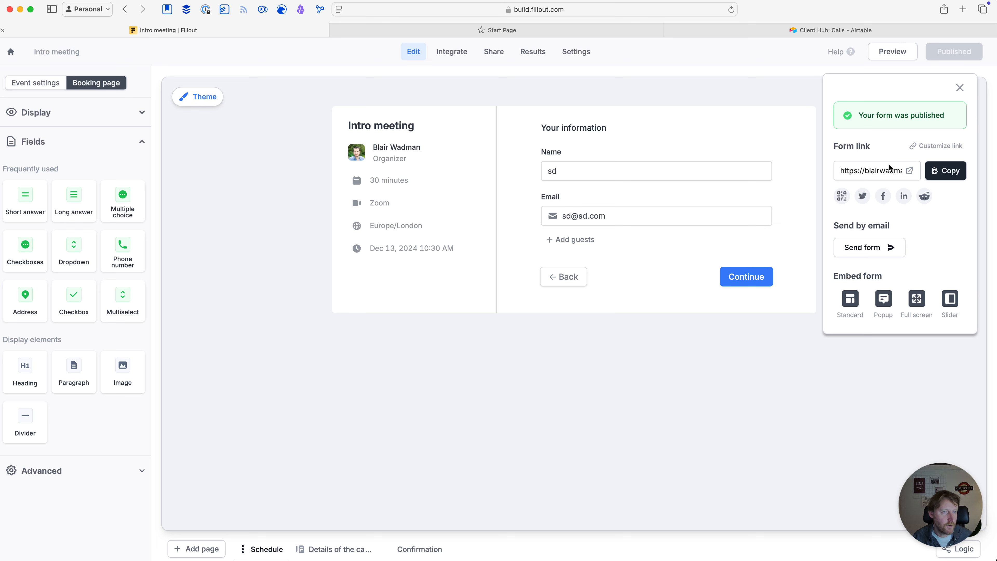
# Copy the public form link and open it in the second browser tab
pyautogui.click(949, 173)
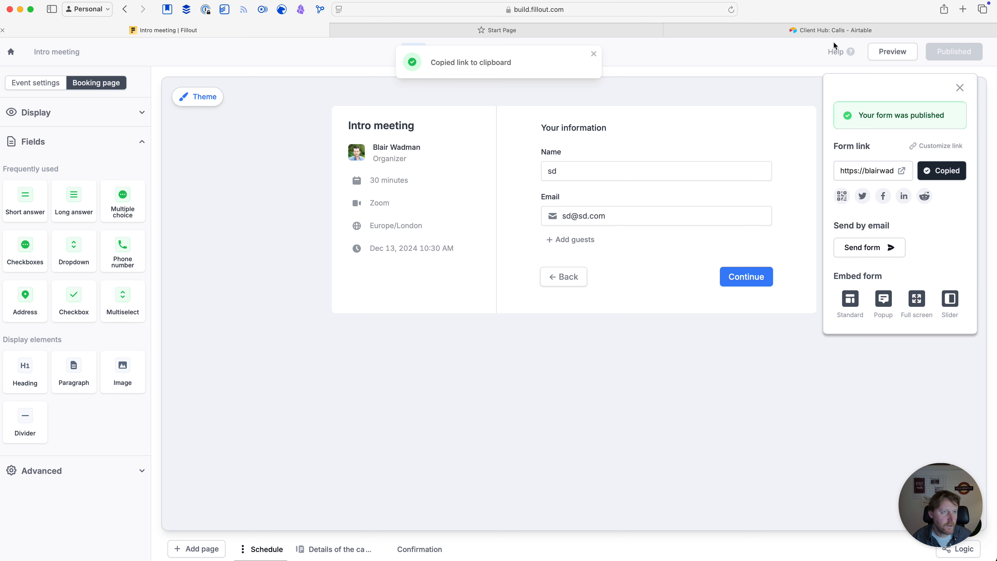
pyautogui.click(556, 27)
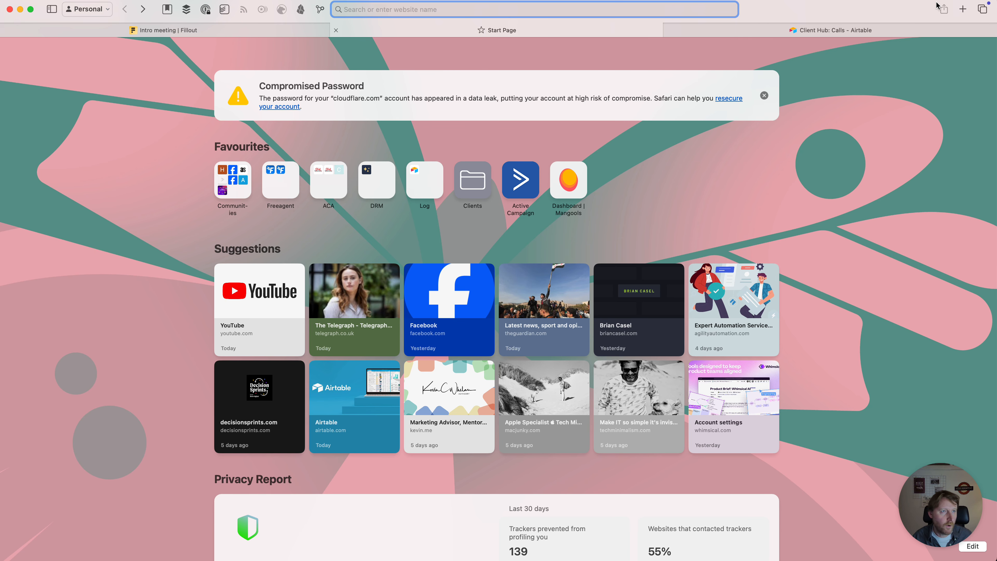
pyautogui.press('super+v')
pyautogui.press('Return')
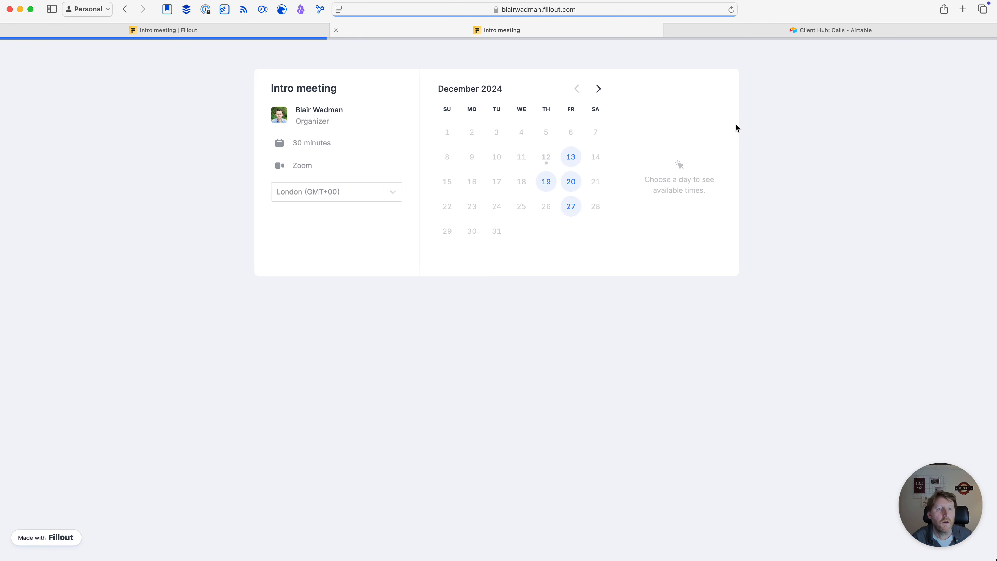
# Book Dec 13 at 10:30 am with the attendee's name and e-mail, then continue
pyautogui.click(572, 165)
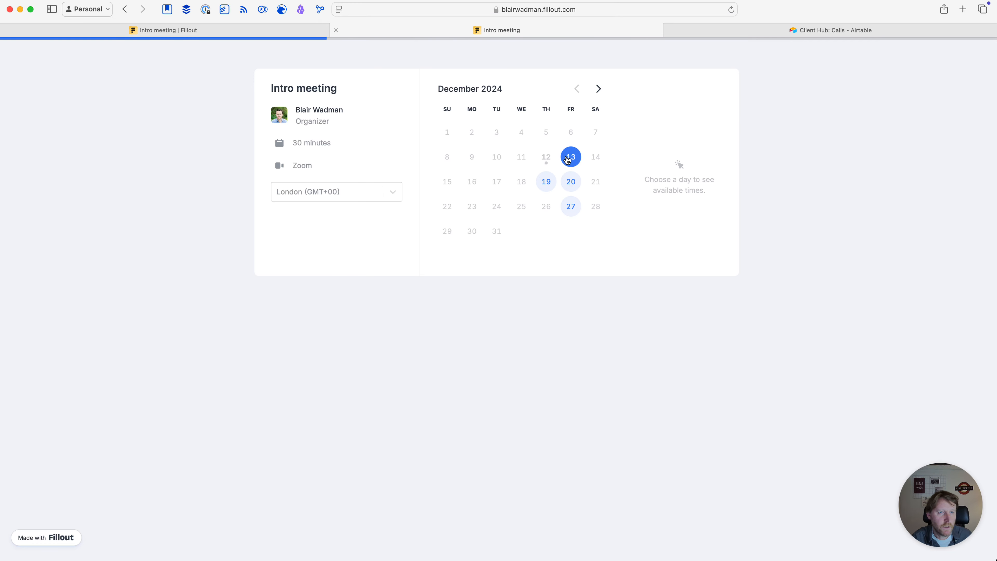
pyautogui.click(684, 114)
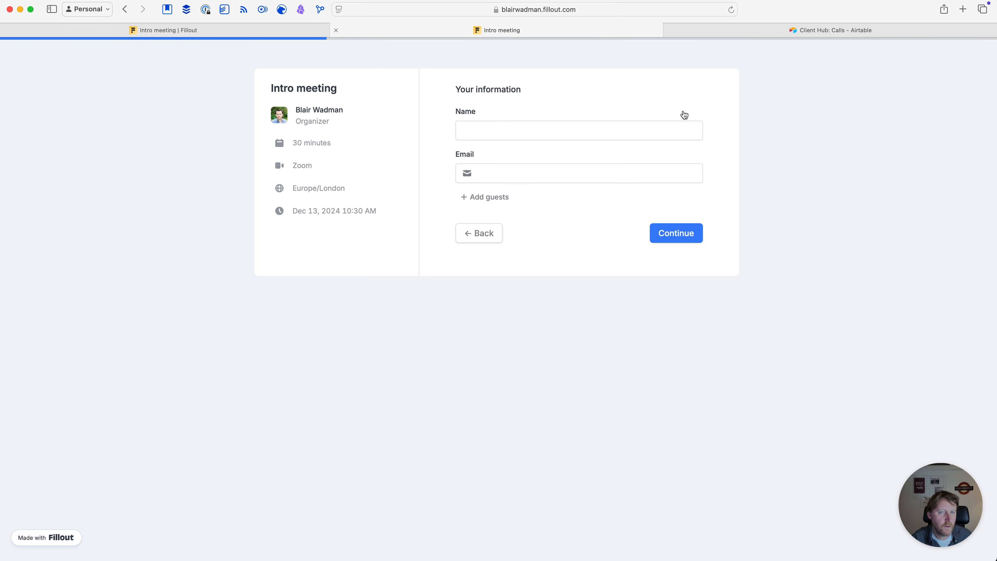
pyautogui.click(475, 130)
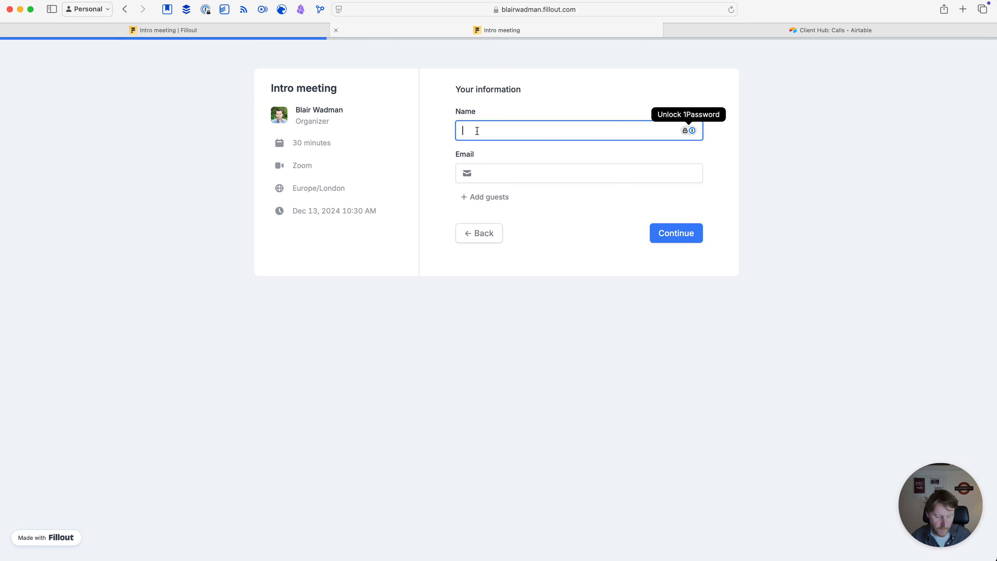
pyautogui.write('George')
pyautogui.click(490, 171)
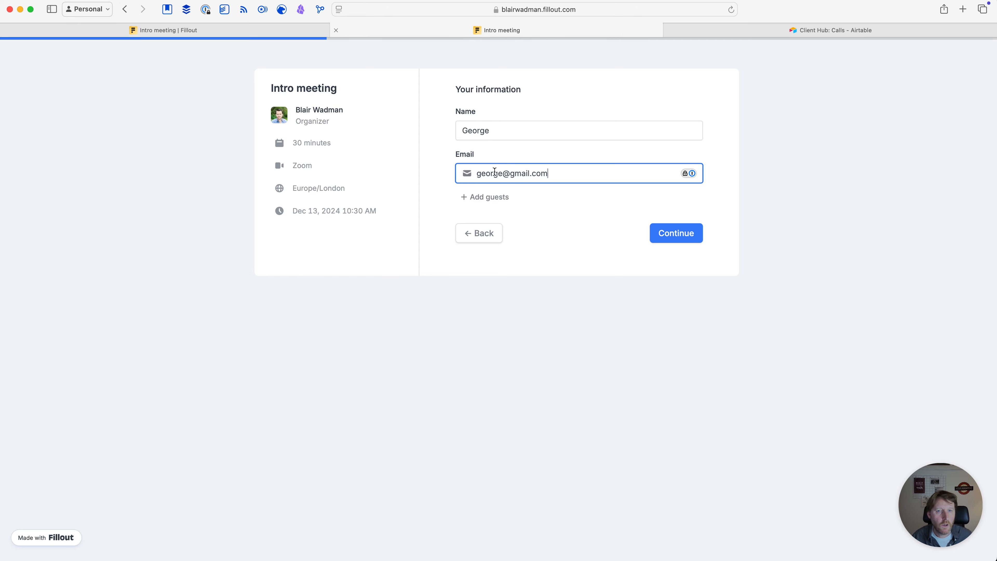
pyautogui.click(683, 233)
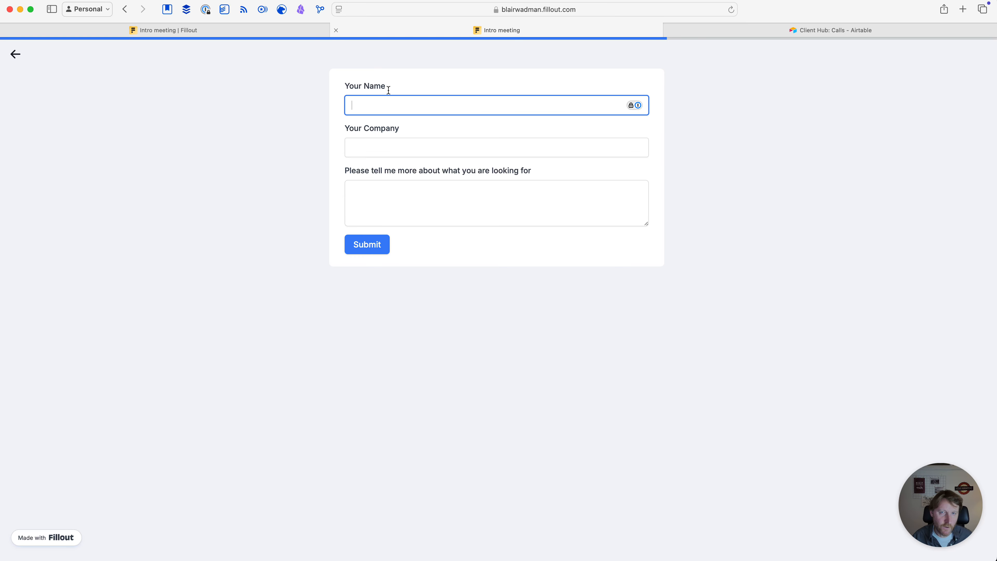
# Enter the attendee name, company Google and 'Help with setting up Fillout', then submit the booking
pyautogui.write('G')
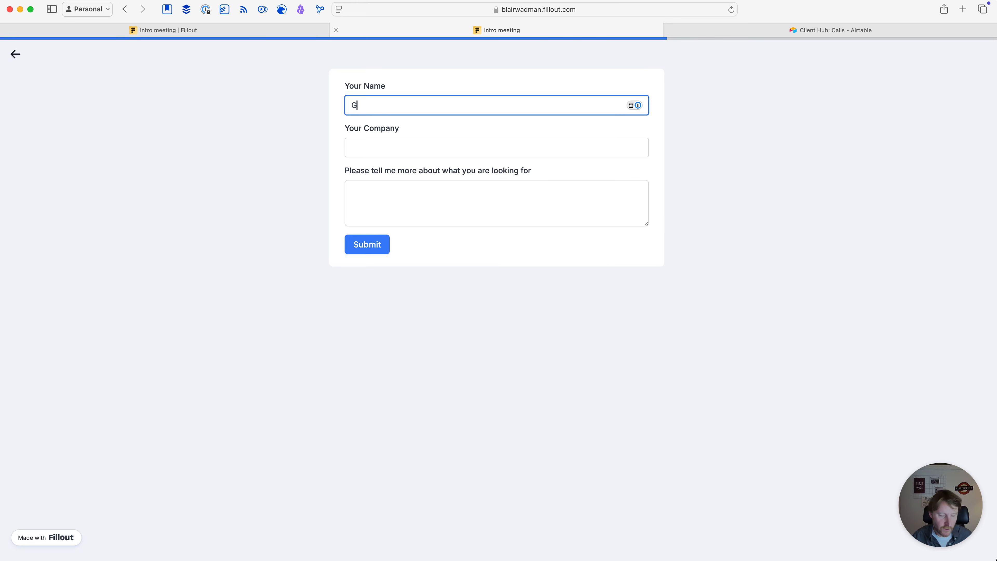
pyautogui.write('eorge')
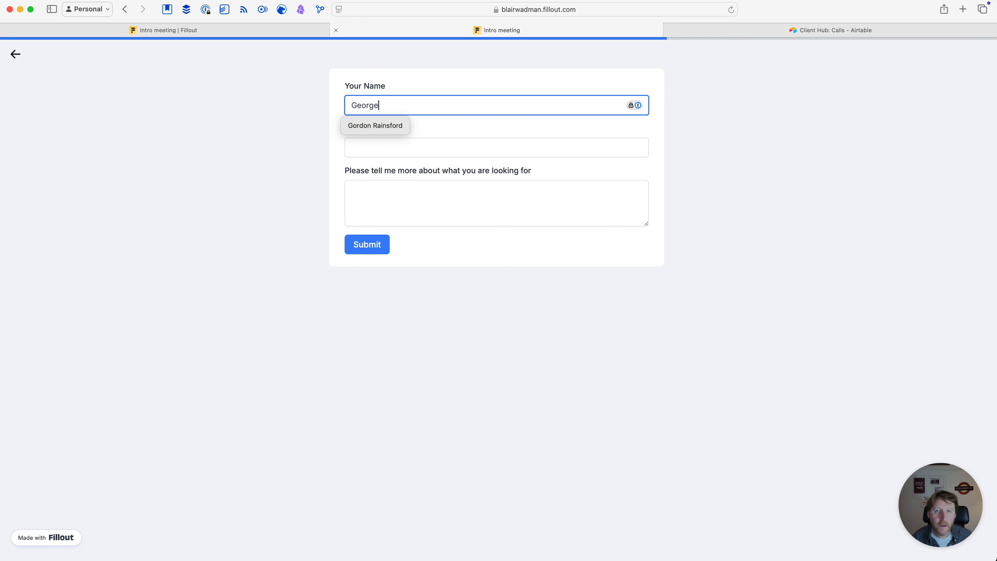
pyautogui.click(203, 122)
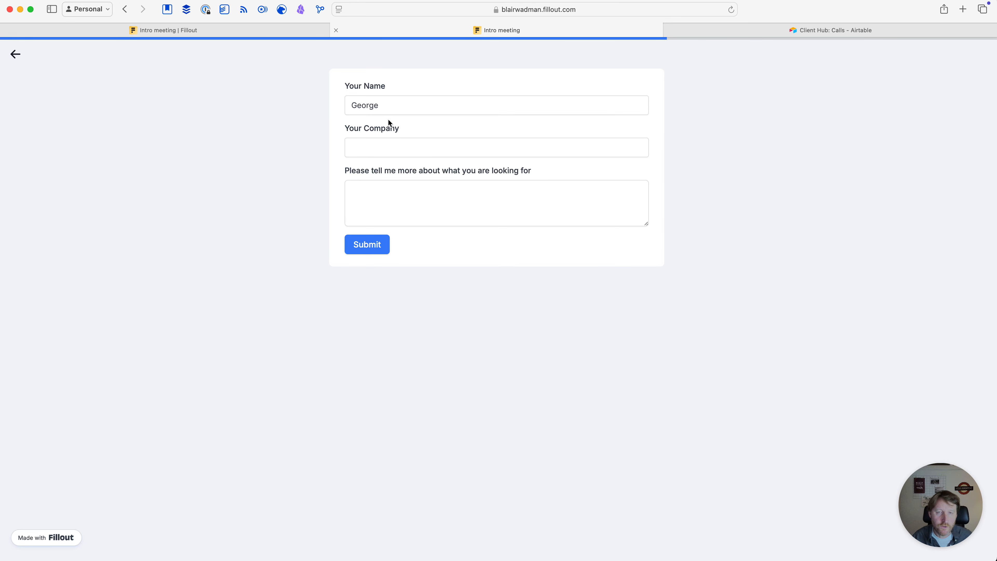
pyautogui.click(389, 149)
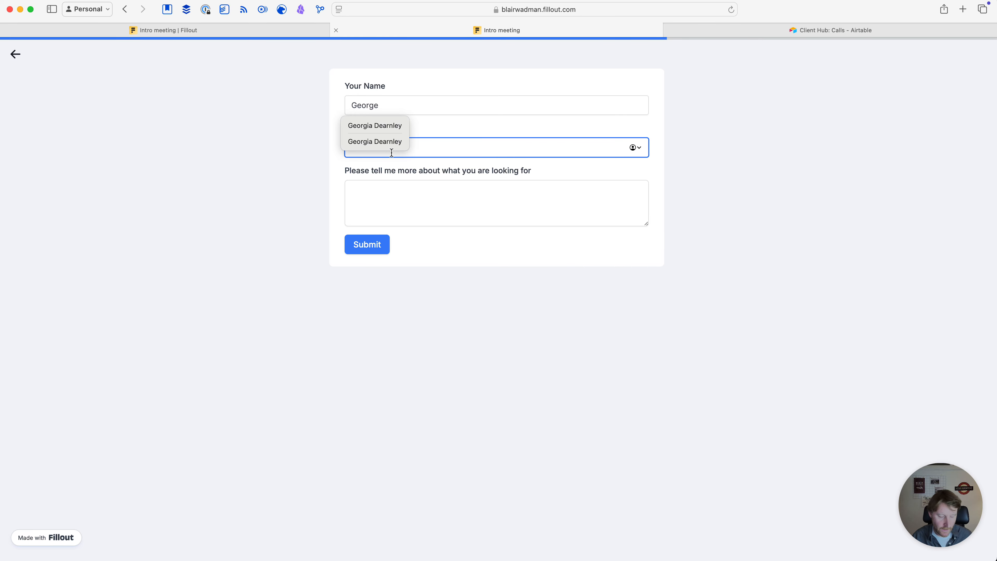
pyautogui.click(433, 202)
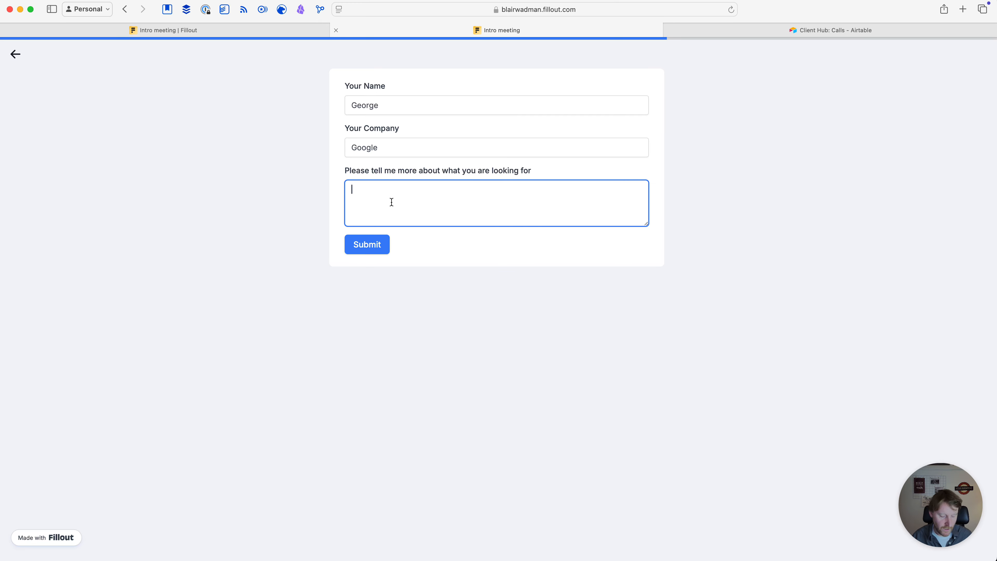
pyautogui.write('Help wirting')
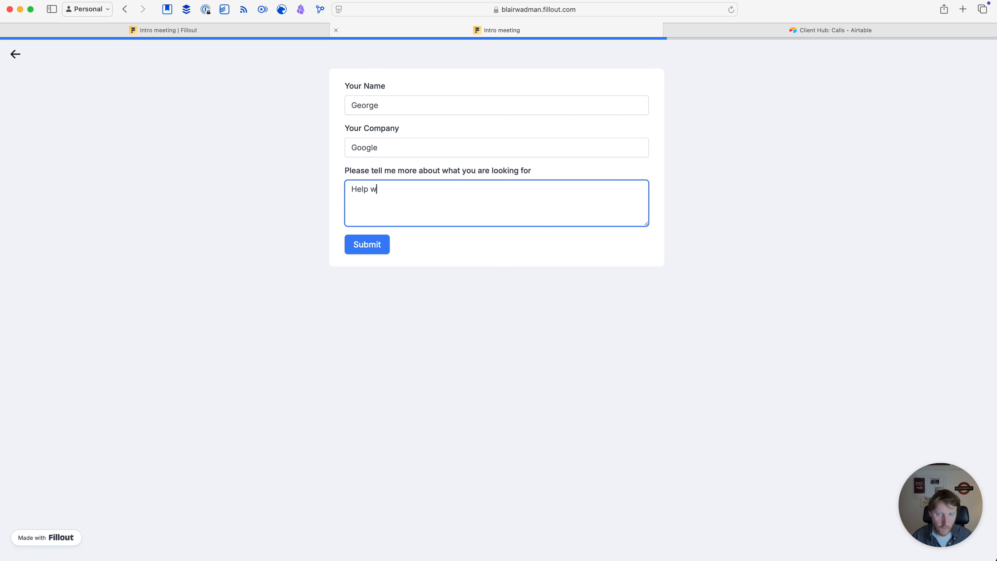
pyautogui.press('BackSpace')
pyautogui.press('BackSpace')
pyautogui.press('BackSpace')
pyautogui.press('BackSpace')
pyautogui.press('BackSpace')
pyautogui.write('th setting up ')
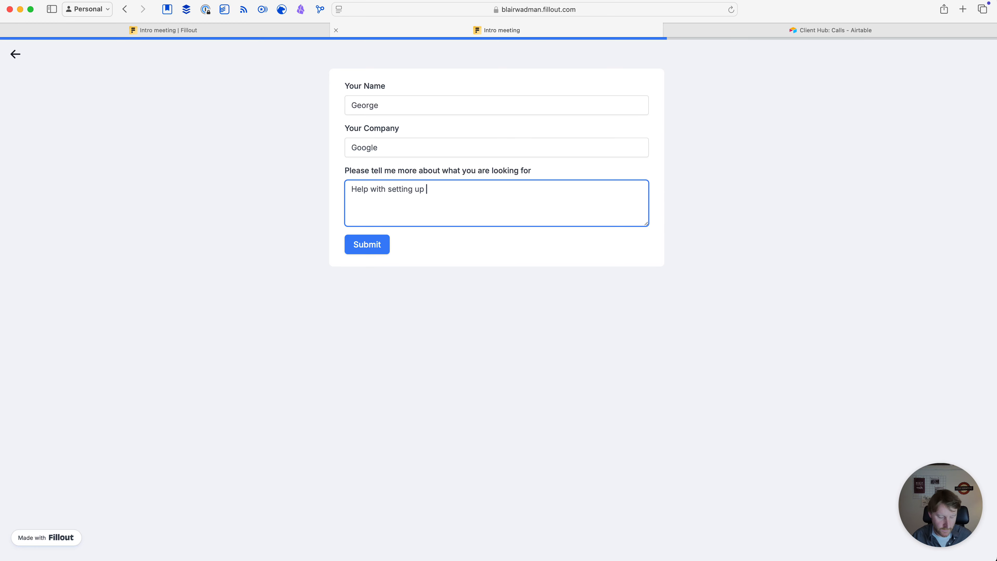
pyautogui.write('Fillout')
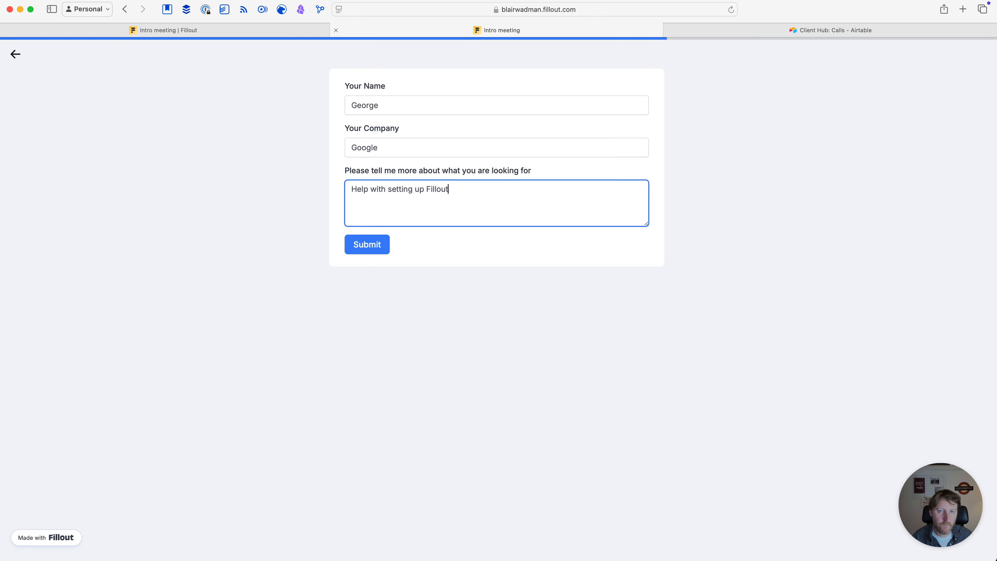
pyautogui.click(369, 245)
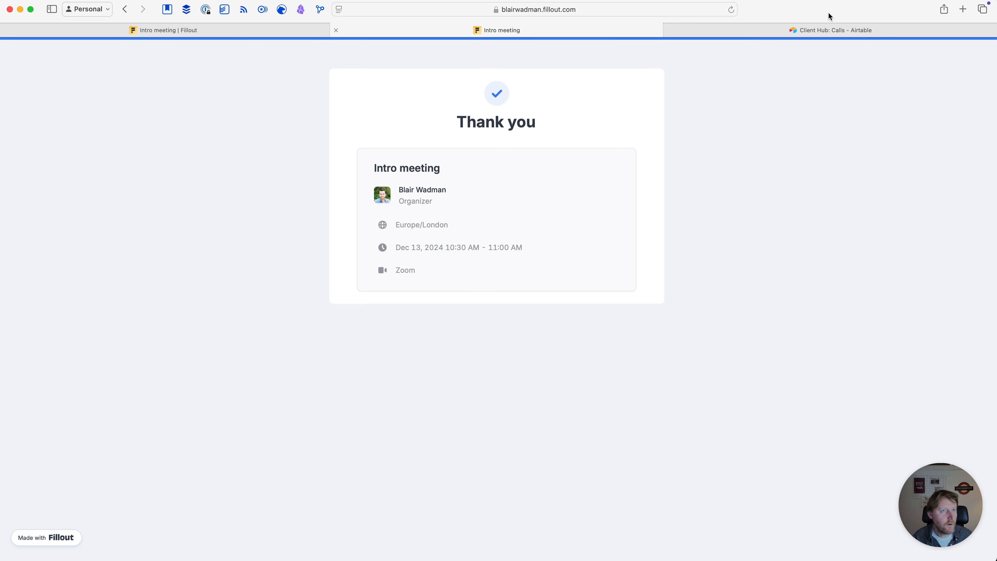
# Delete the empty first call record from the Airtable Calls table
pyautogui.click(828, 30)
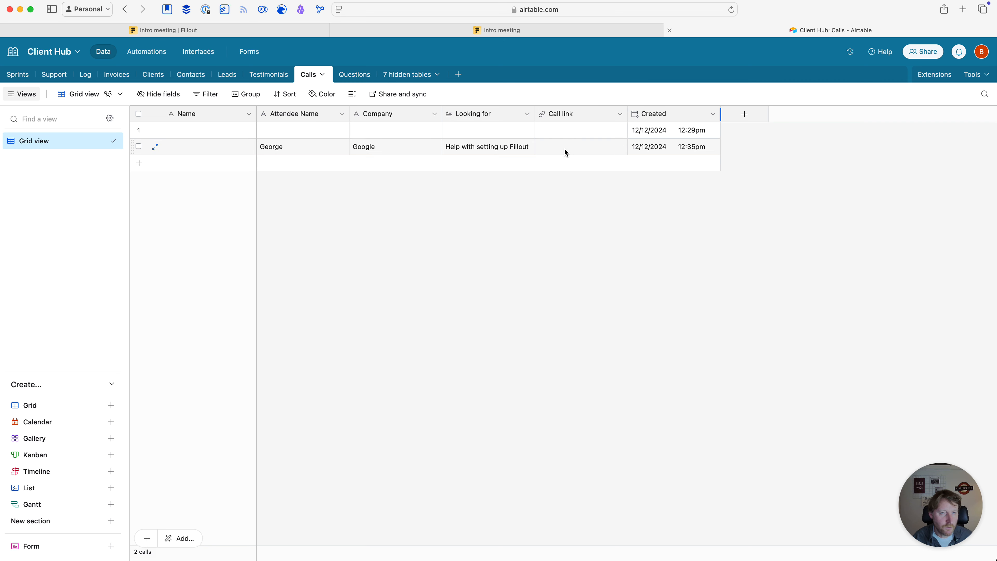
pyautogui.click(138, 130)
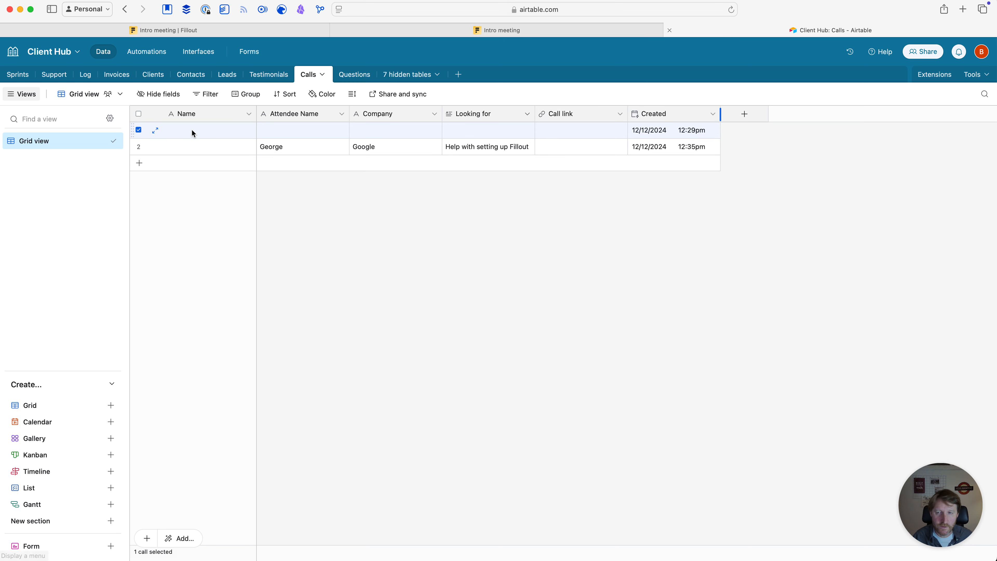
pyautogui.rightClick(192, 133)
pyautogui.click(237, 311)
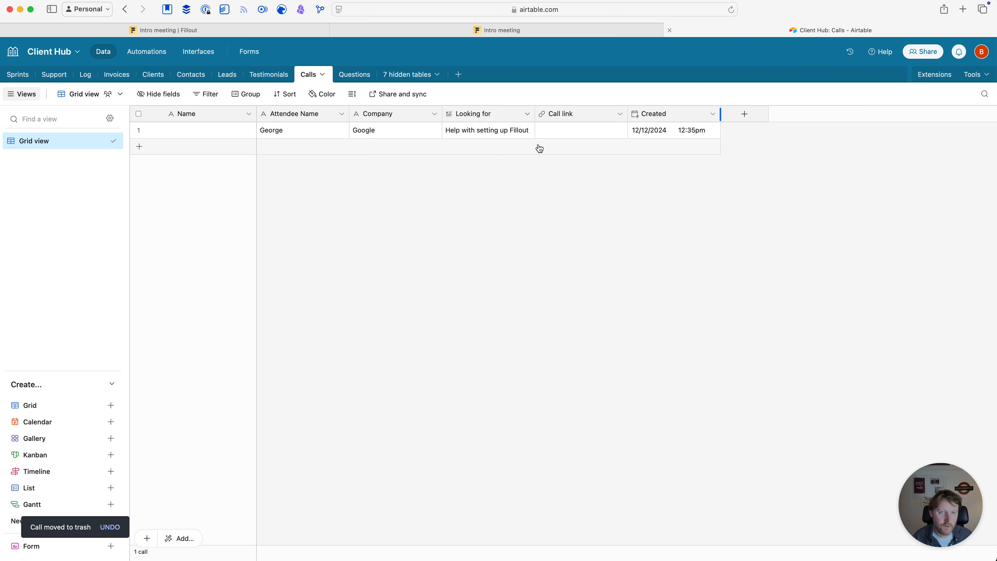
pyautogui.click(459, 32)
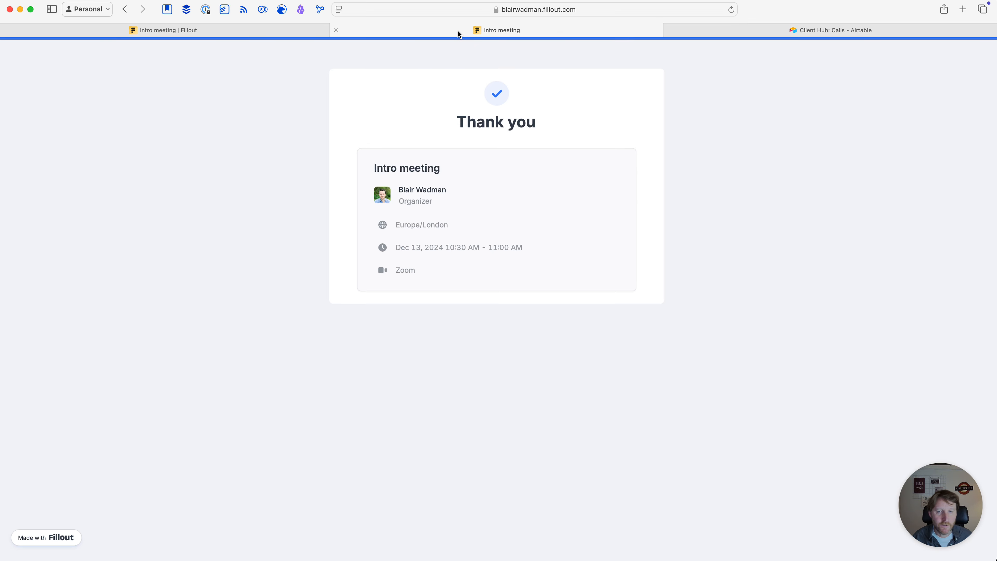
# Close Fillout's publish confirmation panel and bring up the Airtable Calls grid
pyautogui.click(161, 30)
pyautogui.click(335, 549)
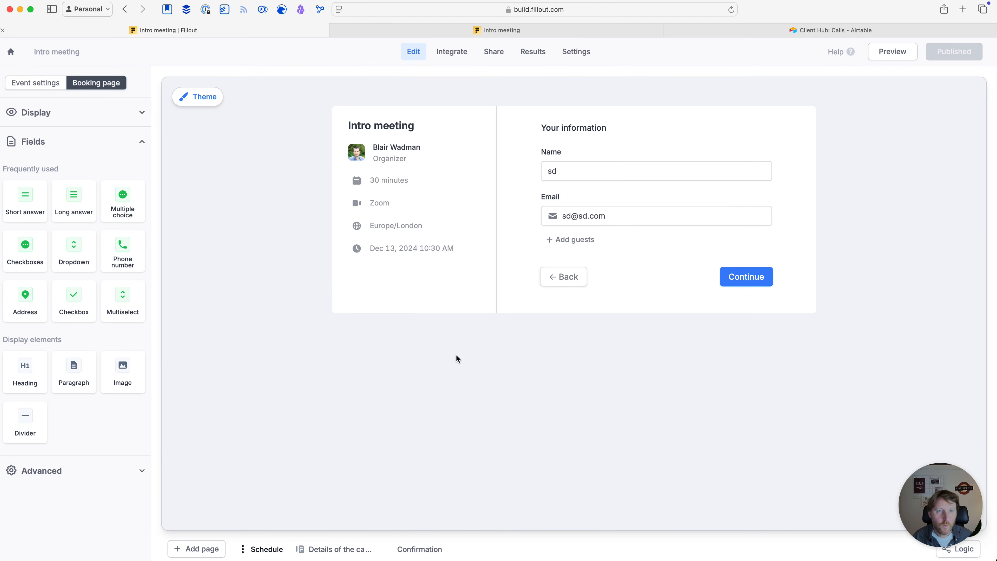
pyautogui.click(760, 26)
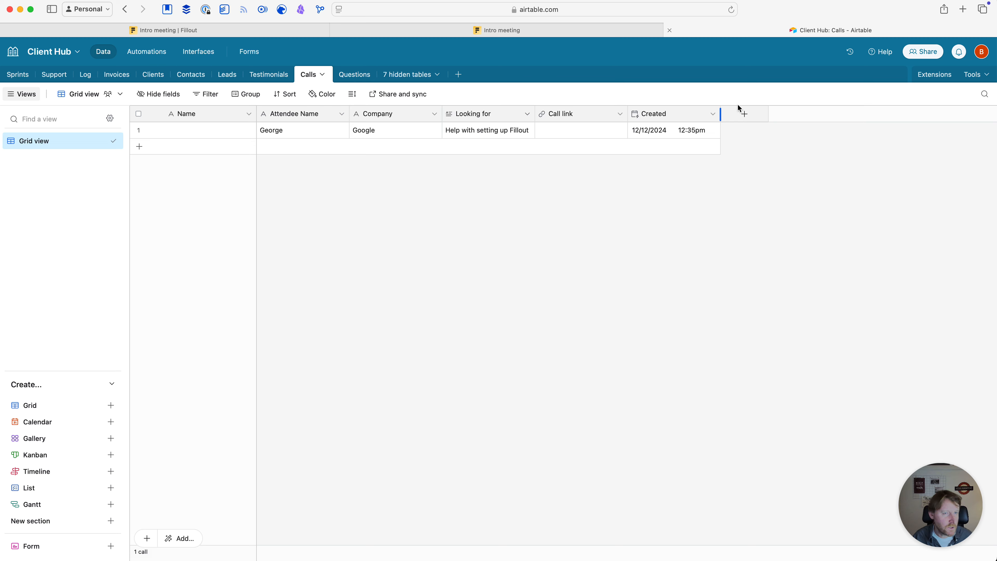
# Add a Date field named Call with time included, placed just before Call link
pyautogui.click(743, 116)
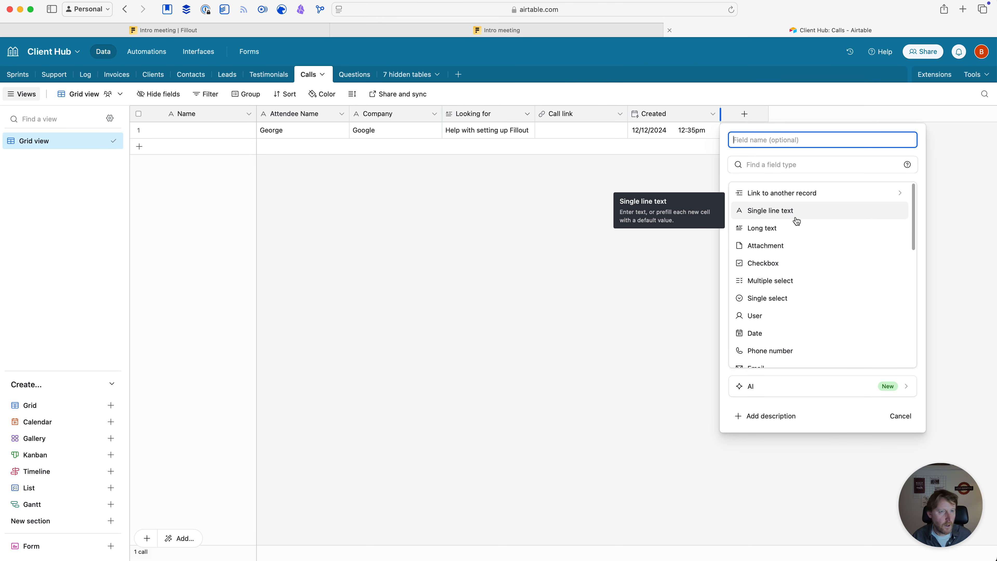
pyautogui.click(769, 164)
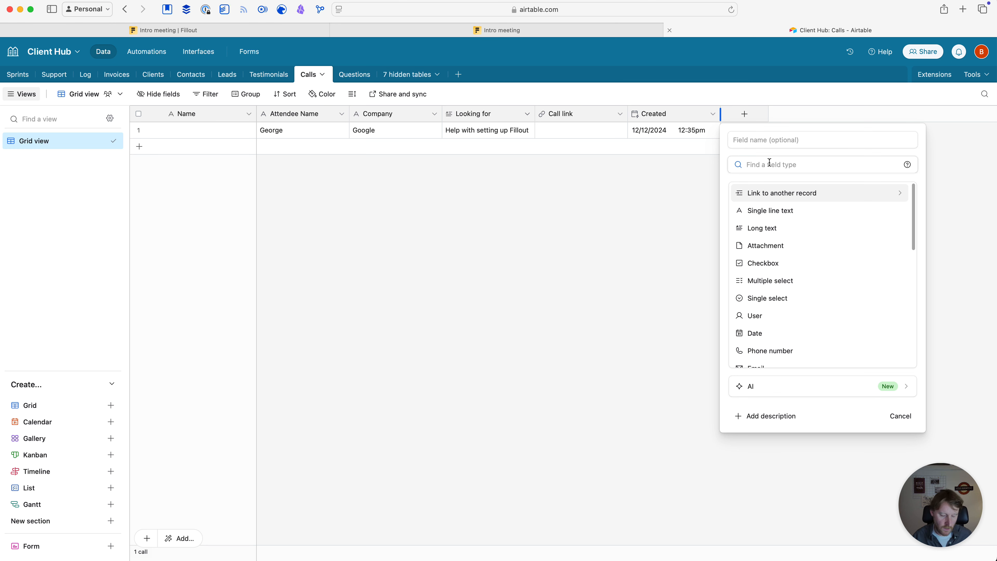
pyautogui.write('date')
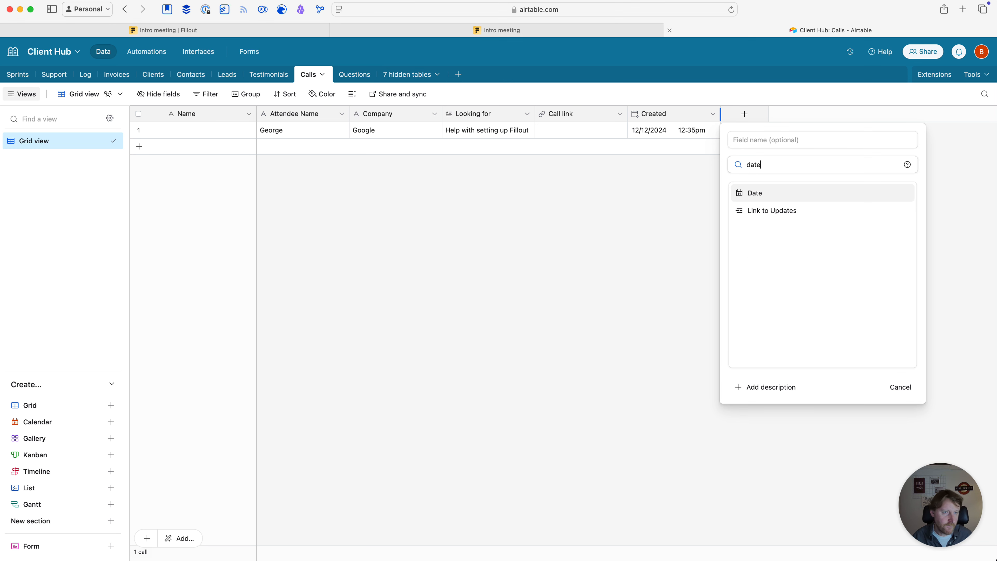
pyautogui.click(764, 192)
pyautogui.click(750, 133)
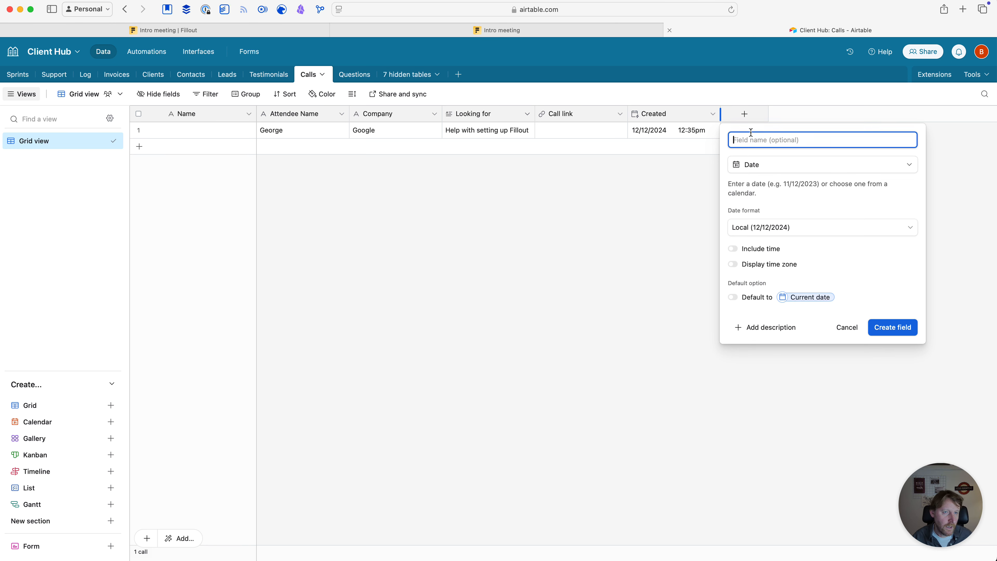
pyautogui.write('Call')
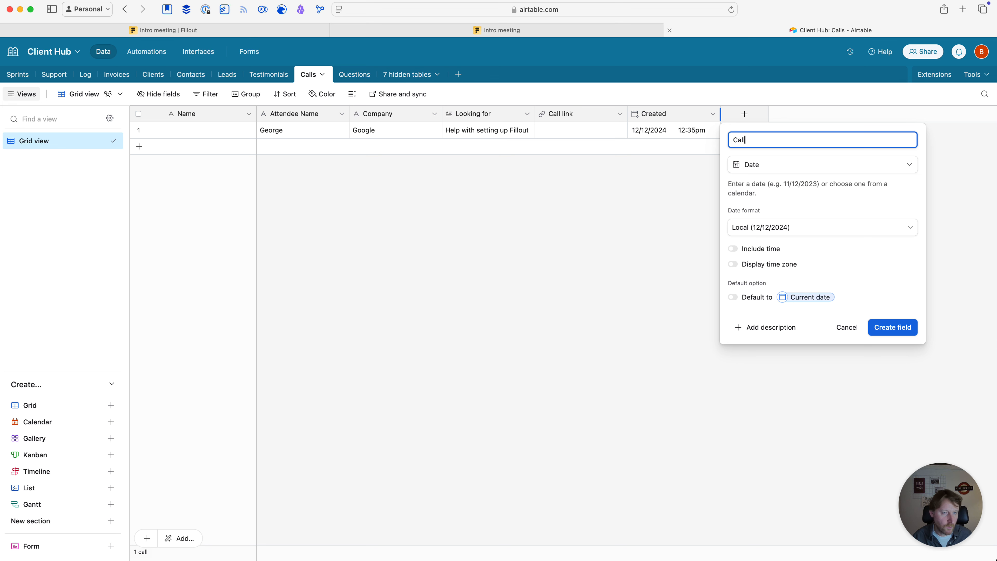
pyautogui.click(733, 248)
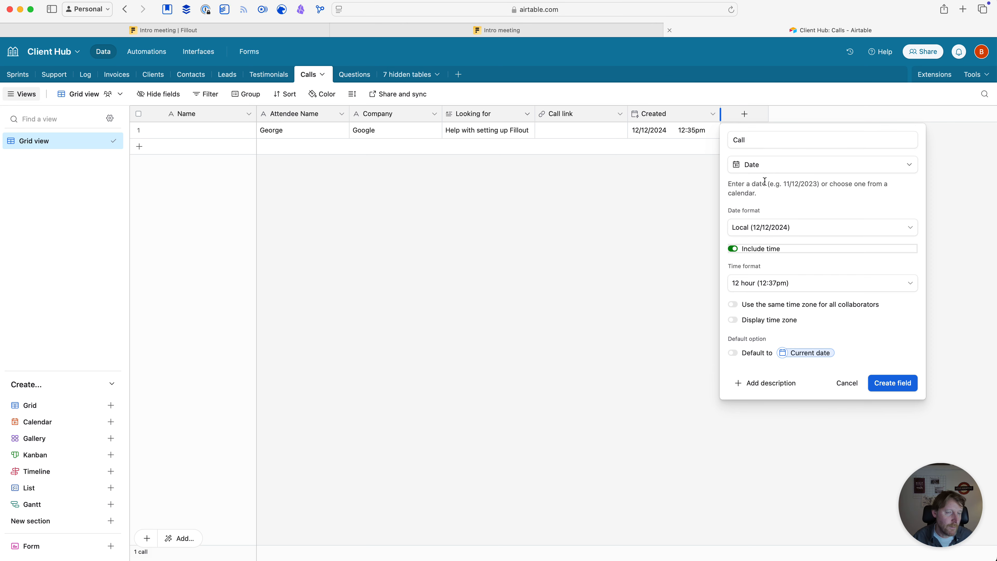
pyautogui.click(900, 382)
pyautogui.moveTo(745, 114); pyautogui.dragTo(546, 120)
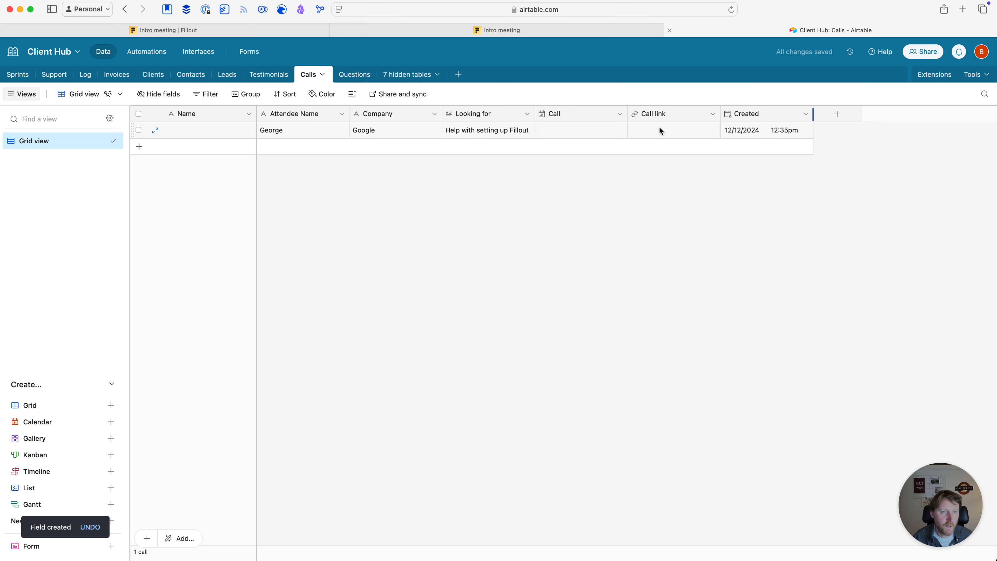
pyautogui.click(190, 32)
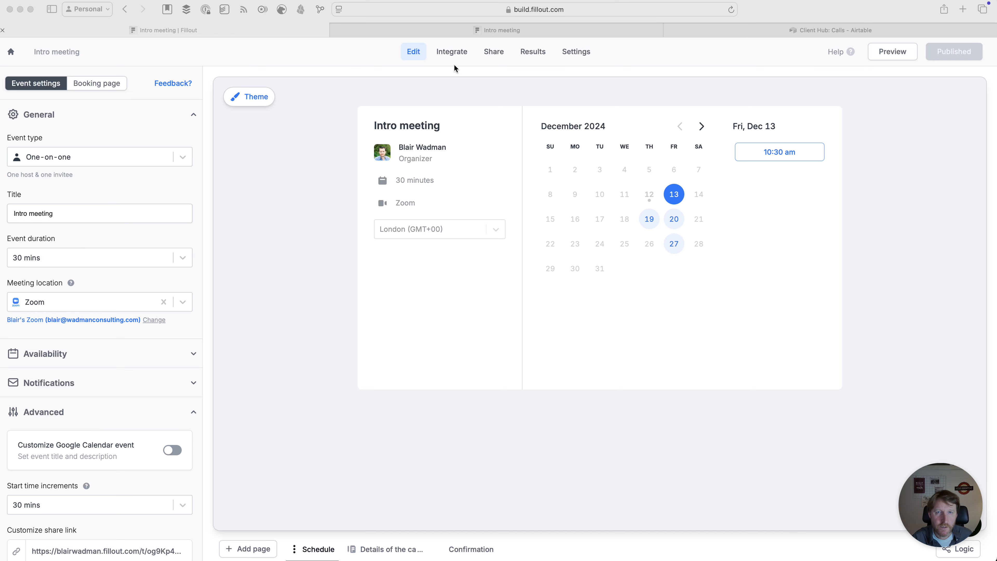
# Add a fourth, empty mapping row to Fillout's Airtable connection for the Calls table
pyautogui.click(451, 55)
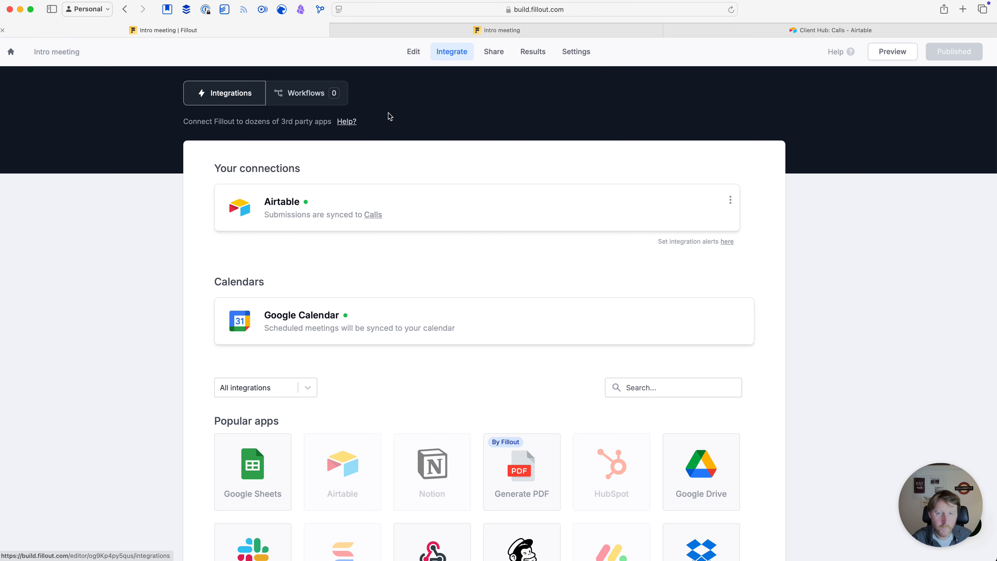
pyautogui.scroll(-1, 342, 229)
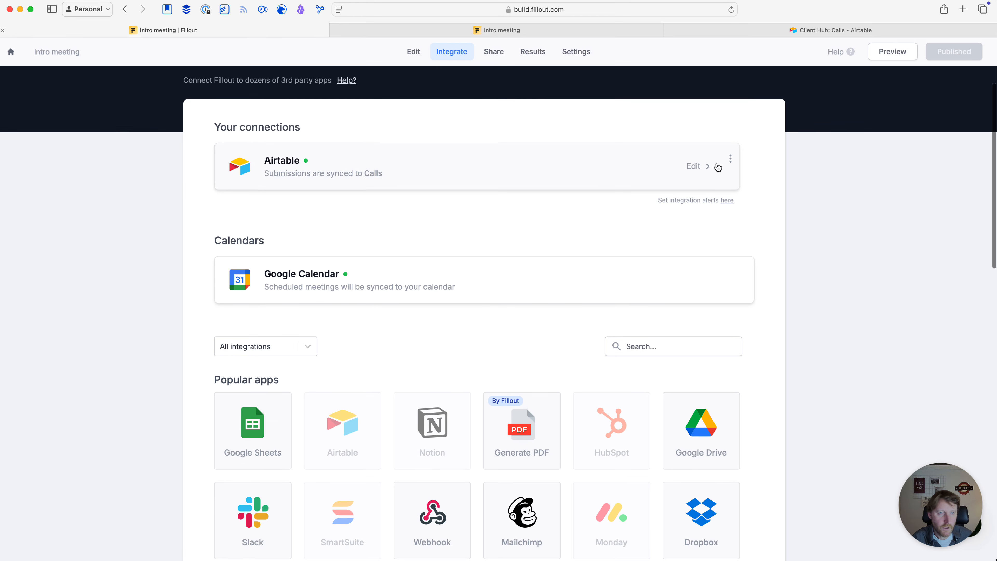
pyautogui.click(692, 167)
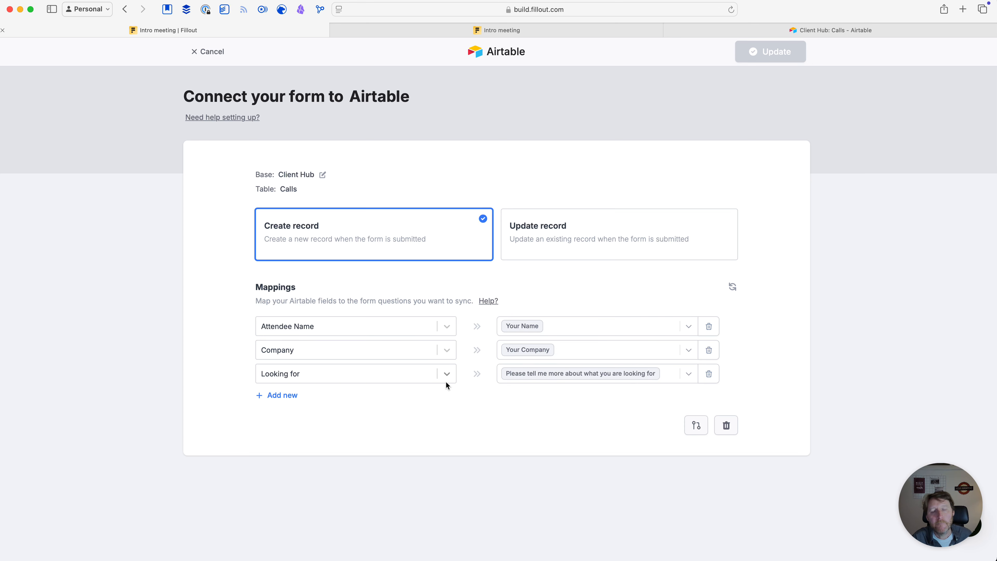
pyautogui.click(274, 395)
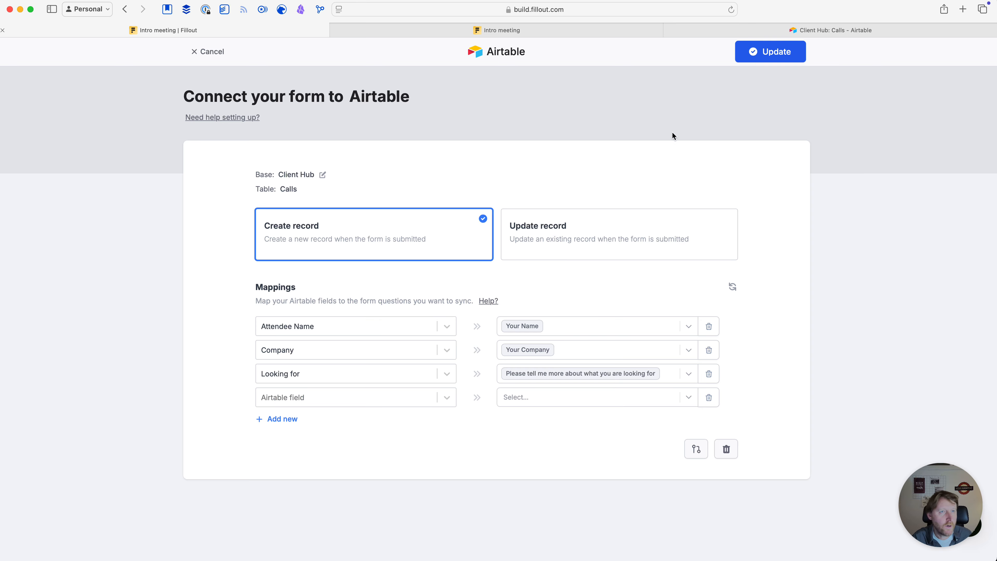
pyautogui.click(736, 27)
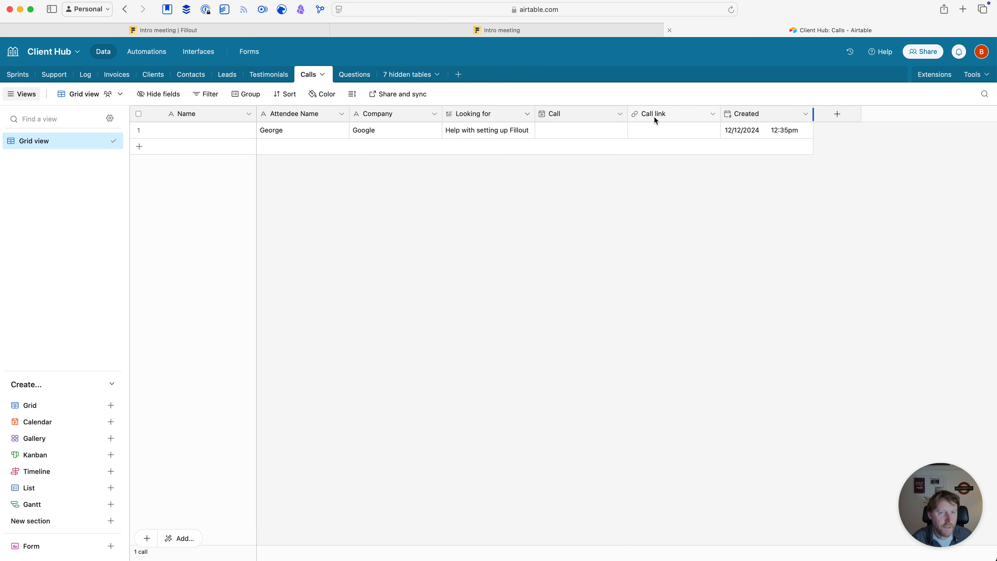
pyautogui.click(189, 31)
pyautogui.click(324, 398)
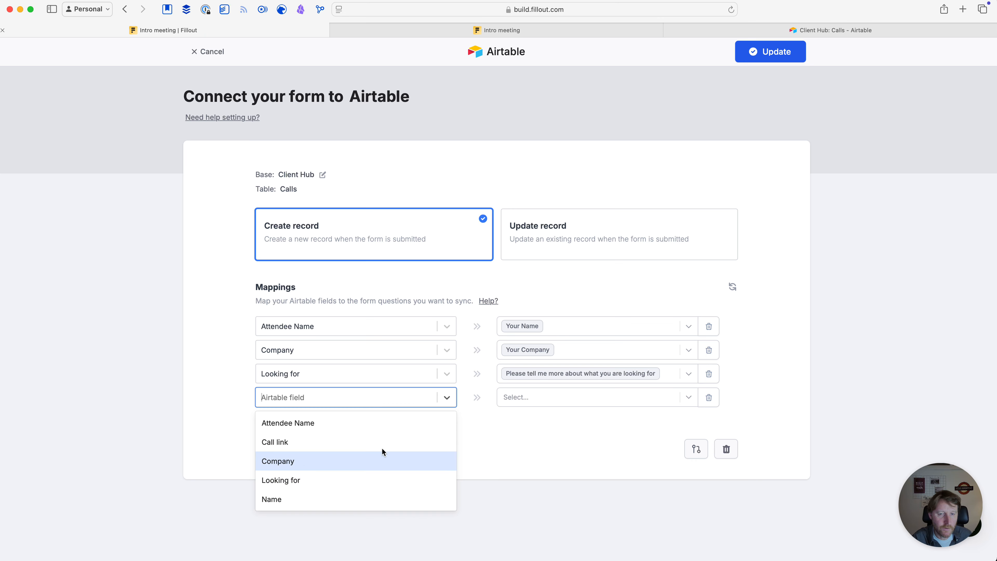
# Refresh the Airtable fields and map Call link to the Zoom meeting link
pyautogui.click(565, 430)
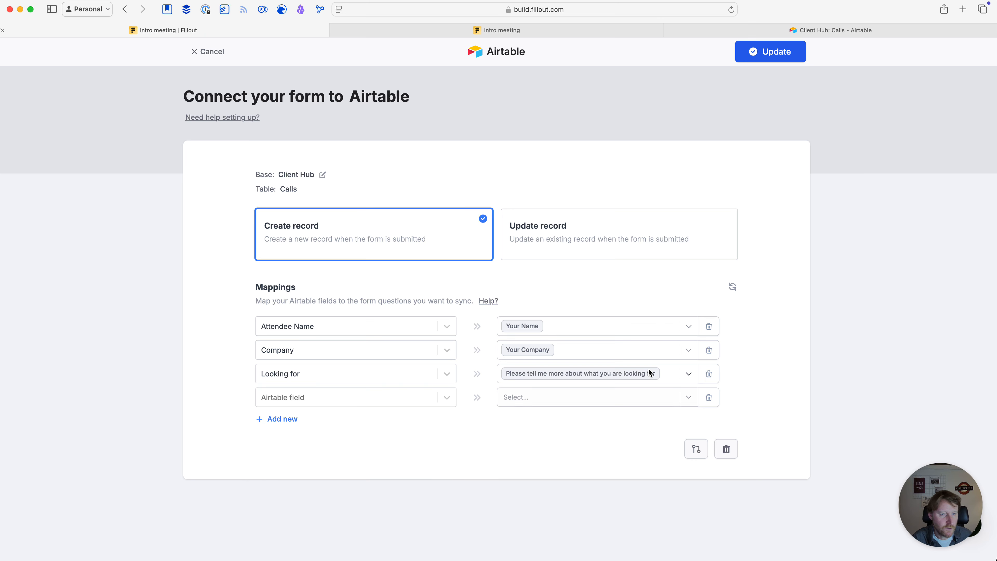
pyautogui.click(733, 287)
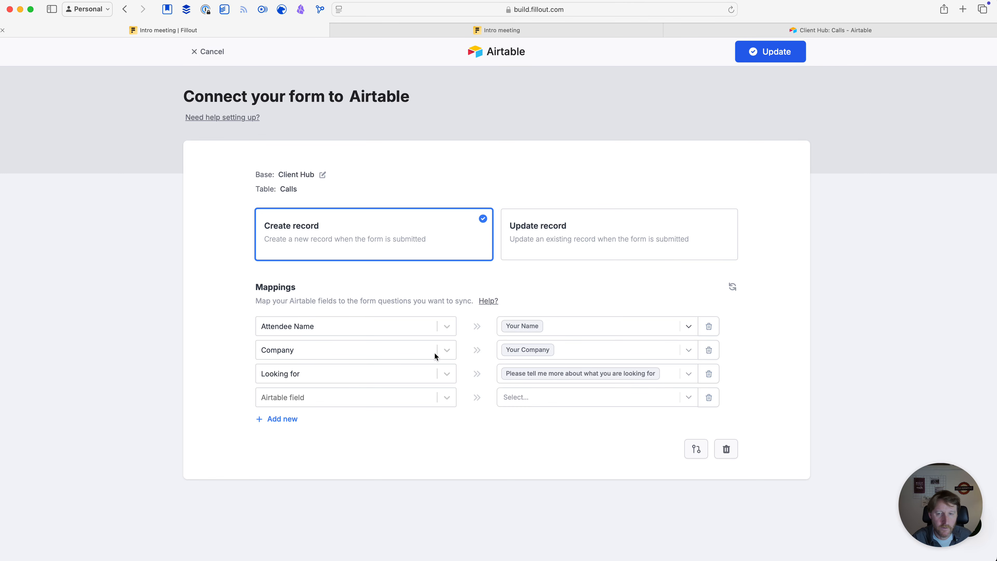
pyautogui.click(304, 396)
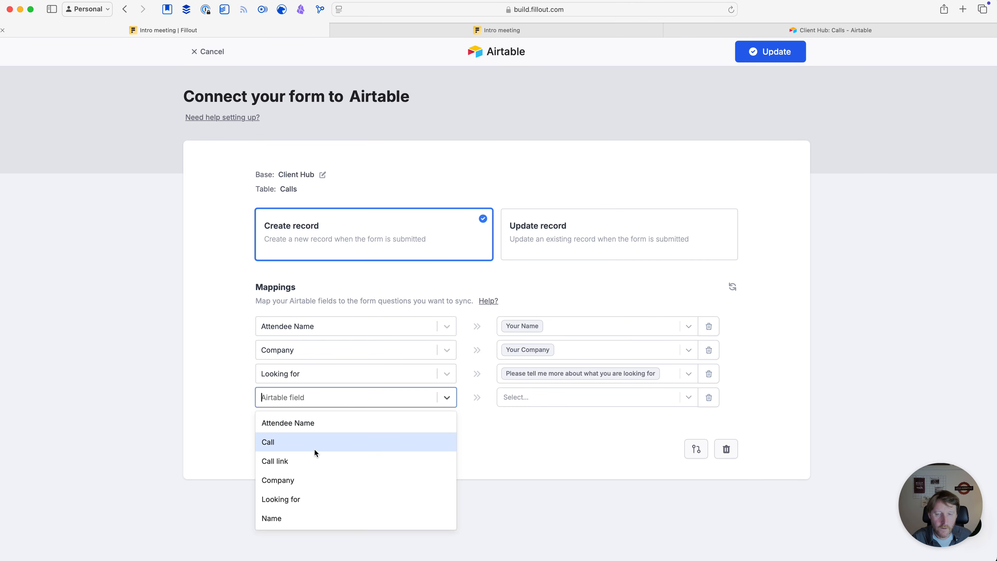
pyautogui.click(292, 460)
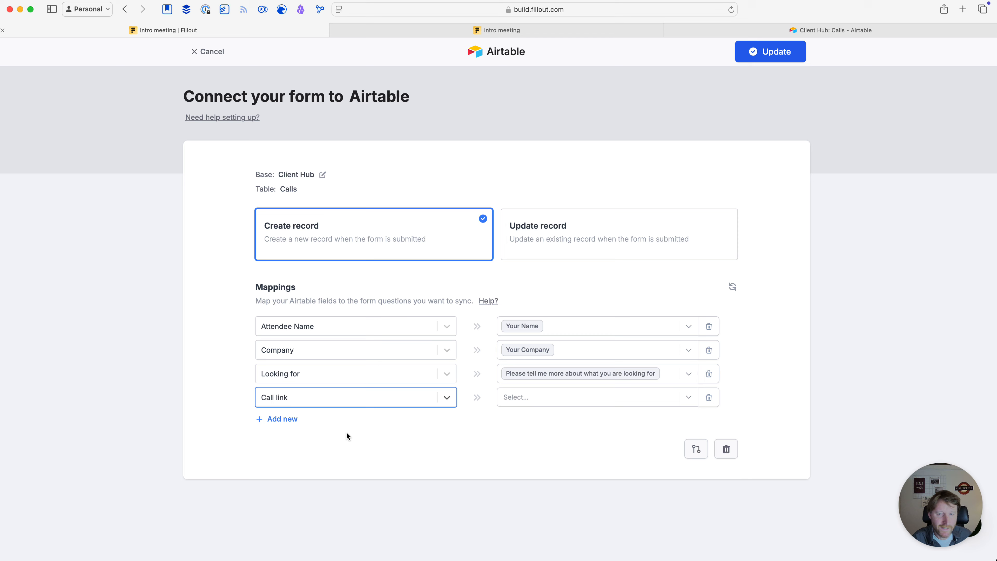
pyautogui.click(528, 396)
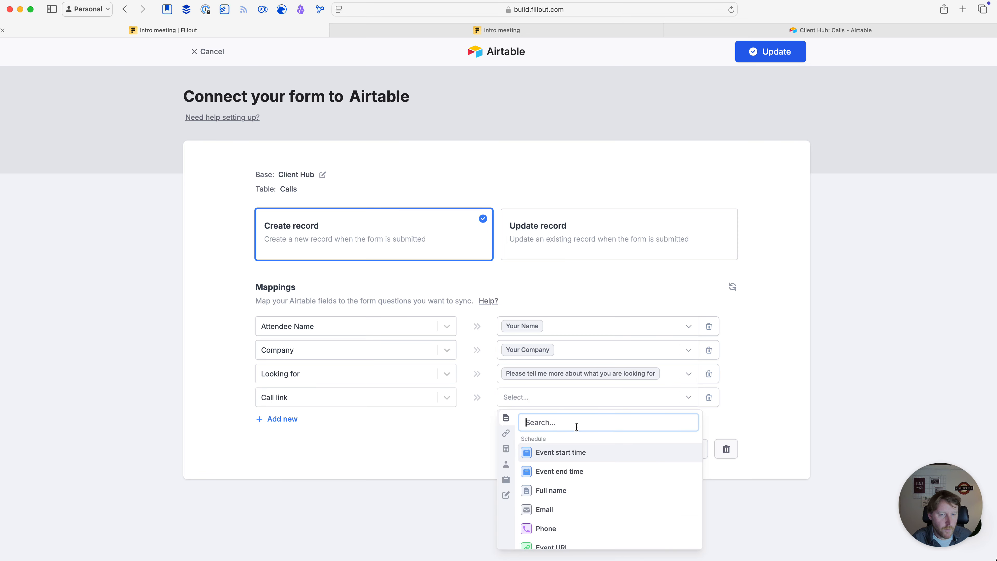
pyautogui.scroll(-3, 585, 469)
pyautogui.scroll(-2, 586, 468)
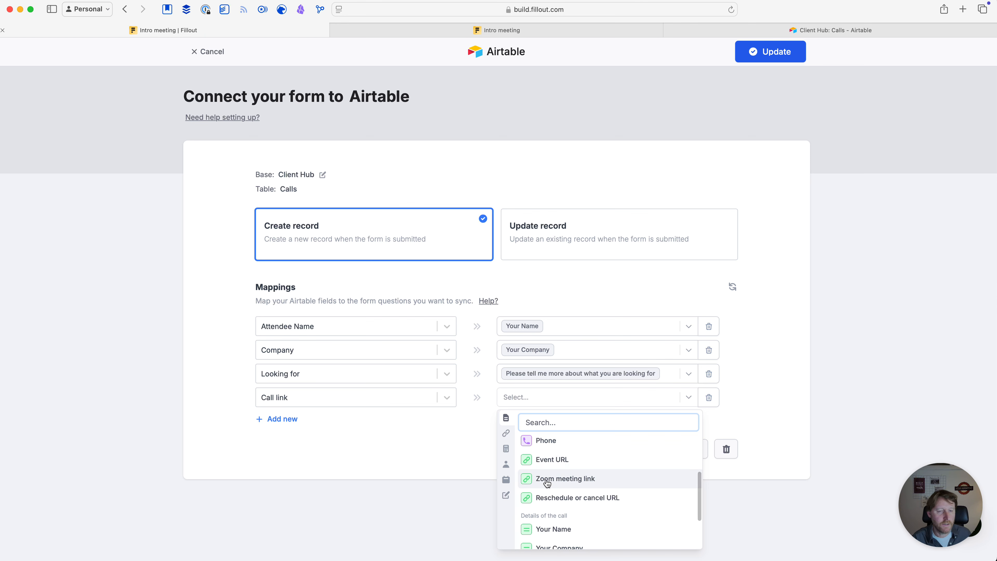
pyautogui.click(566, 478)
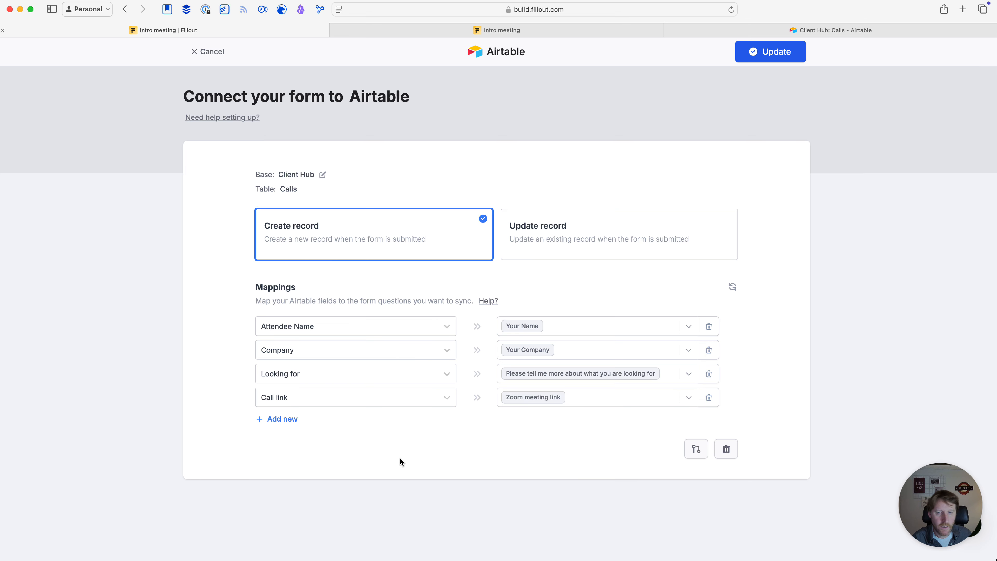
# Add a new mapping row sending Event start time to the Airtable Call field
pyautogui.click(281, 419)
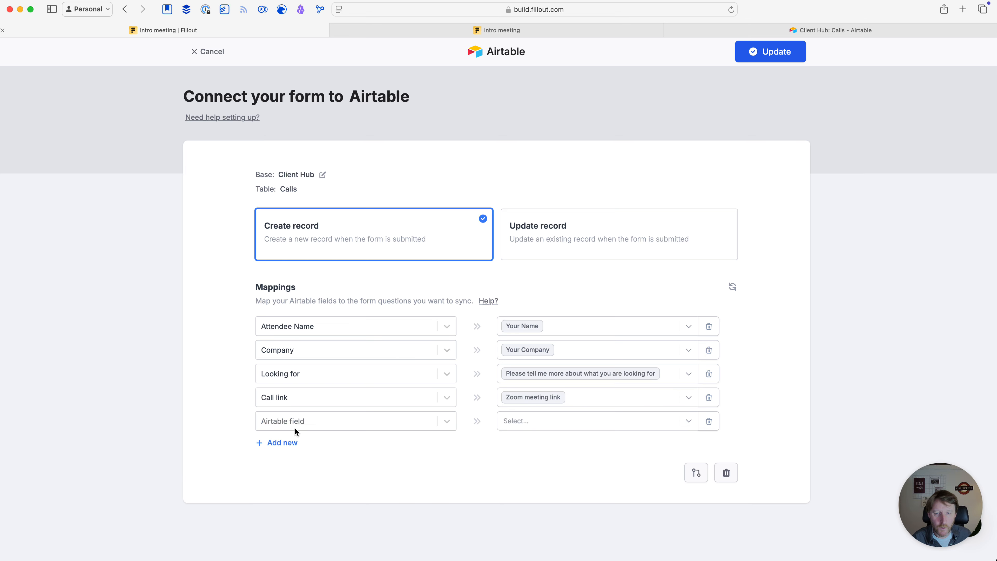
pyautogui.click(297, 418)
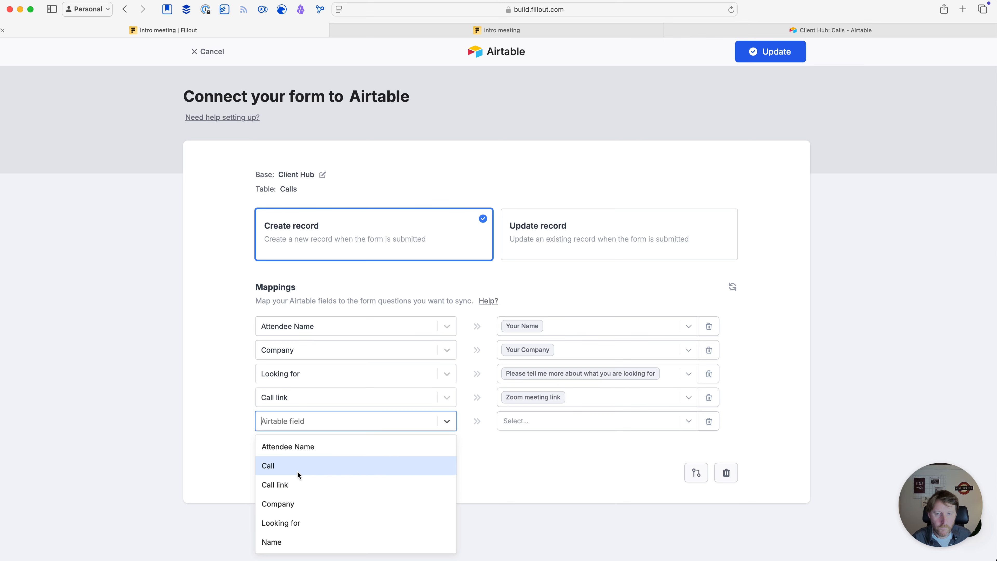
pyautogui.press('Down')
pyautogui.press('Down')
pyautogui.press('Down')
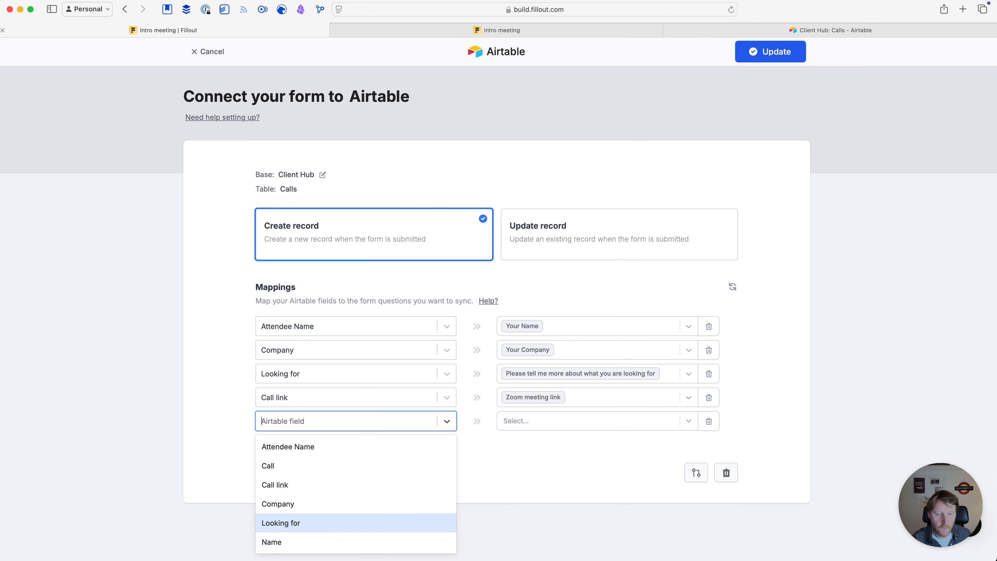
pyautogui.press('Down')
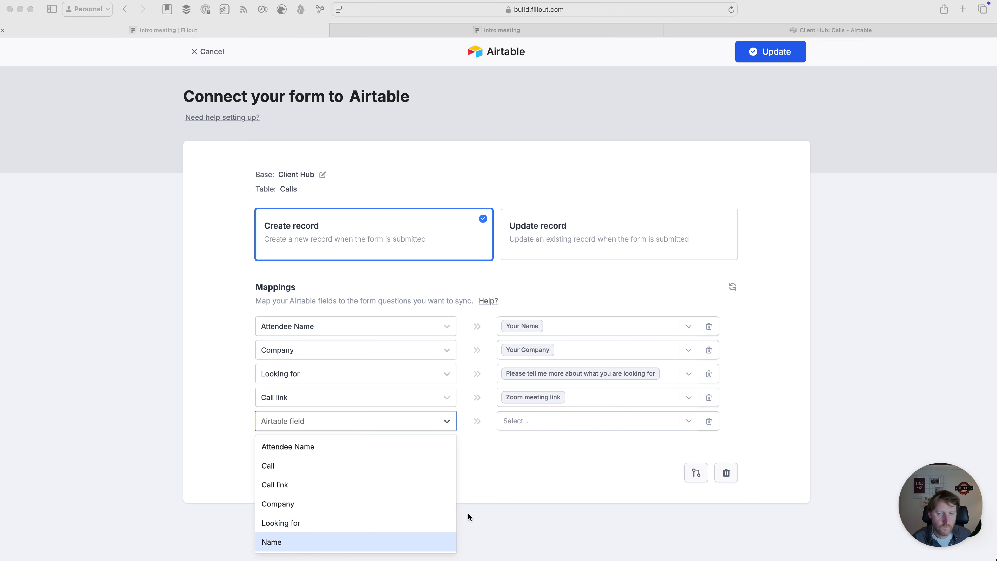
pyautogui.click(276, 463)
pyautogui.click(276, 465)
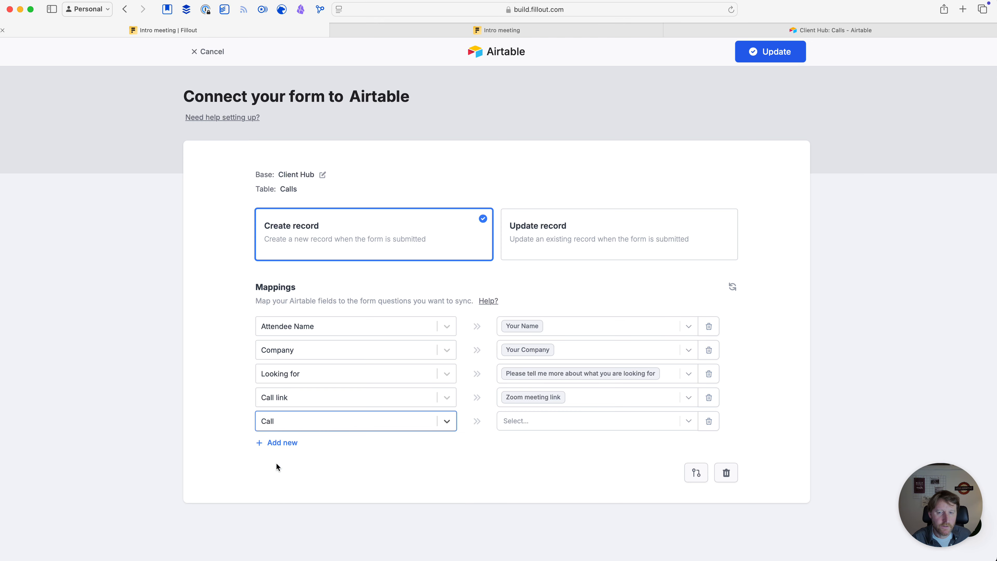
pyautogui.click(547, 420)
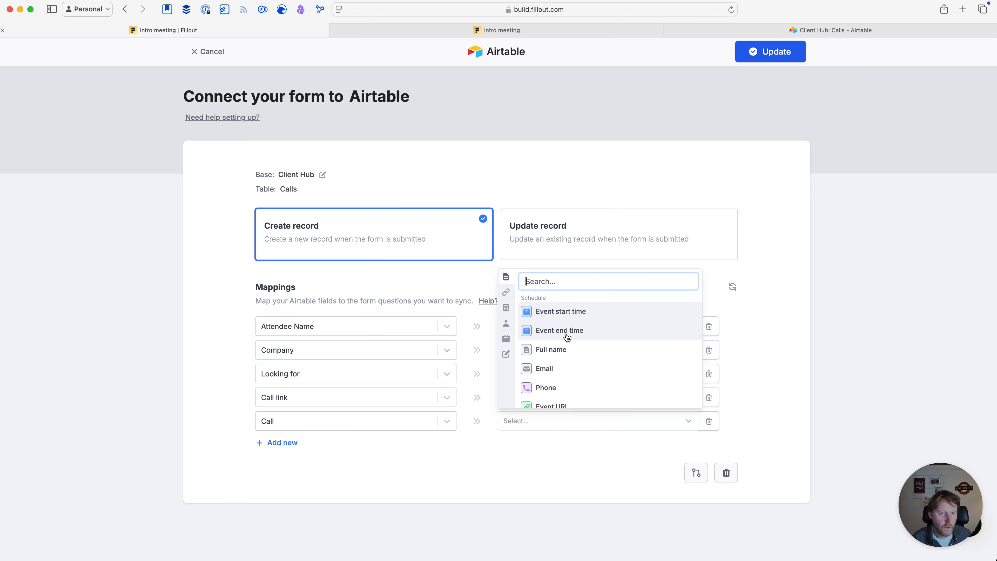
pyautogui.scroll(-2, 567, 337)
pyautogui.scroll(1, 567, 337)
pyautogui.scroll(-1, 567, 337)
pyautogui.scroll(-5, 567, 336)
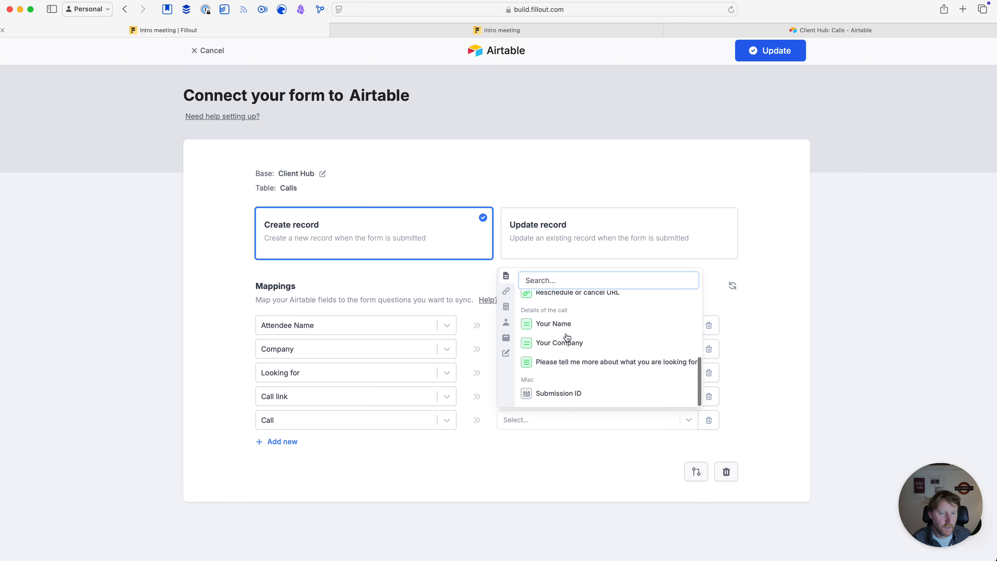
pyautogui.scroll(7, 567, 337)
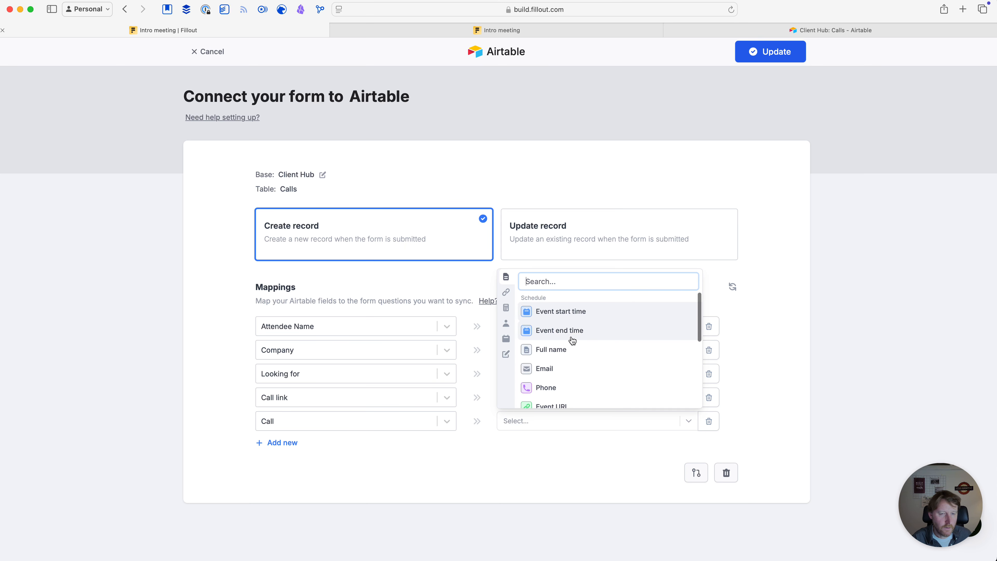
pyautogui.click(563, 314)
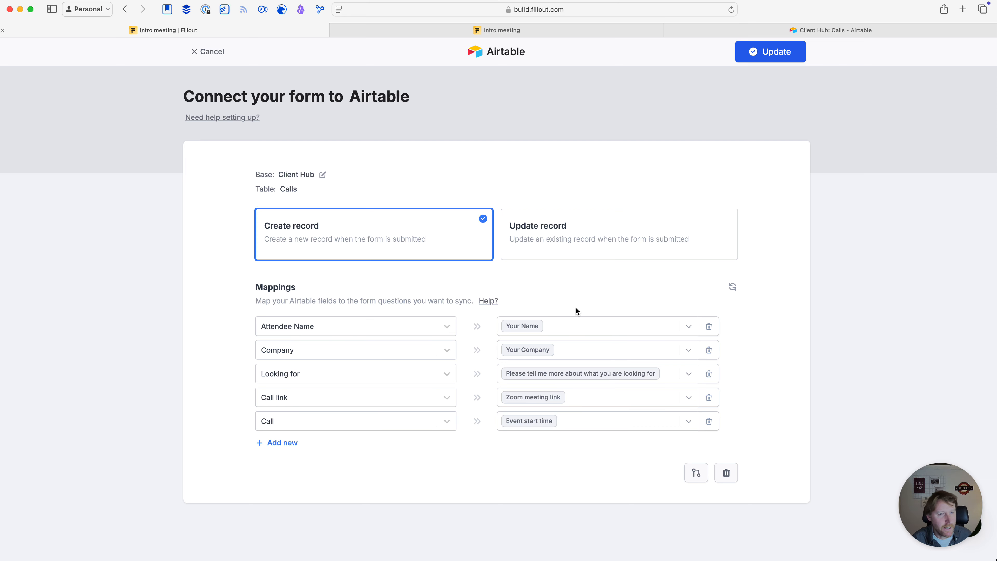
pyautogui.click(603, 322)
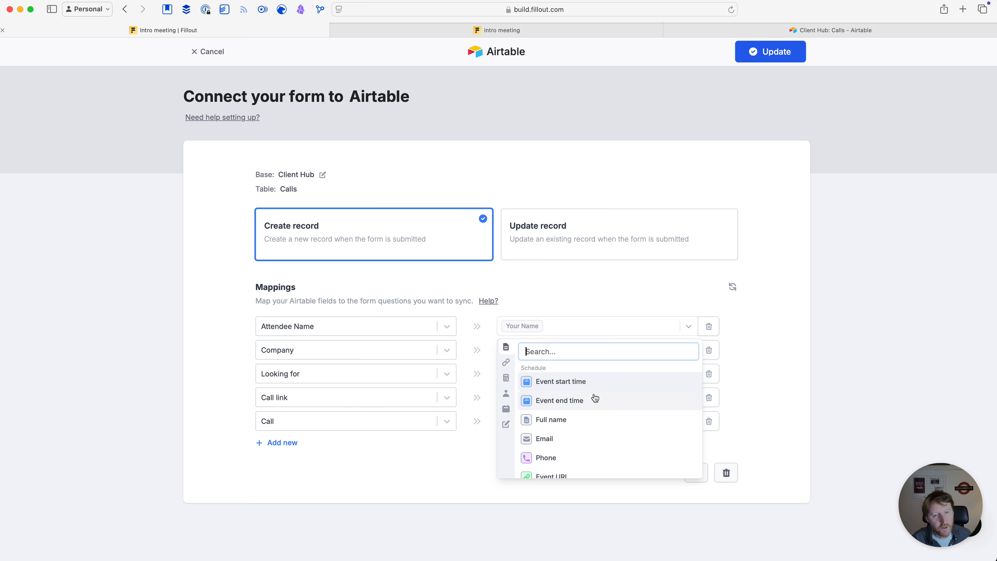
# Map Attendee Name to the Full name question and save the updated Airtable integration
pyautogui.scroll(-1, 589, 408)
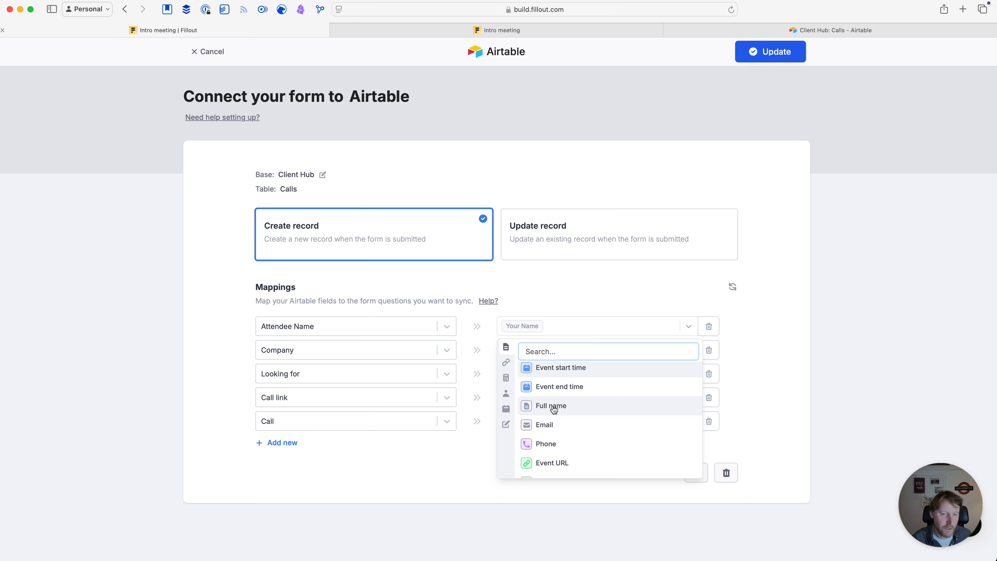
pyautogui.click(553, 408)
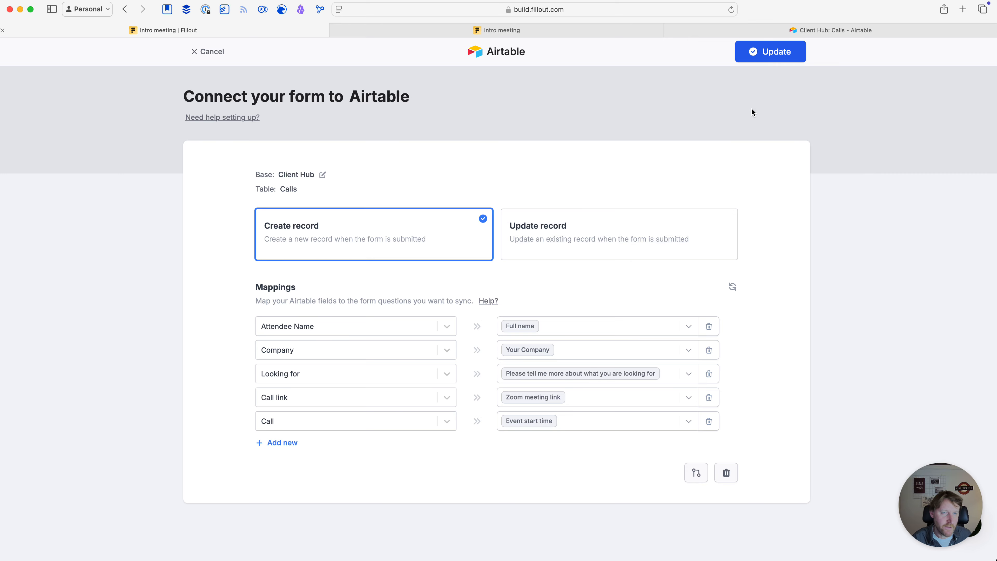
pyautogui.click(766, 50)
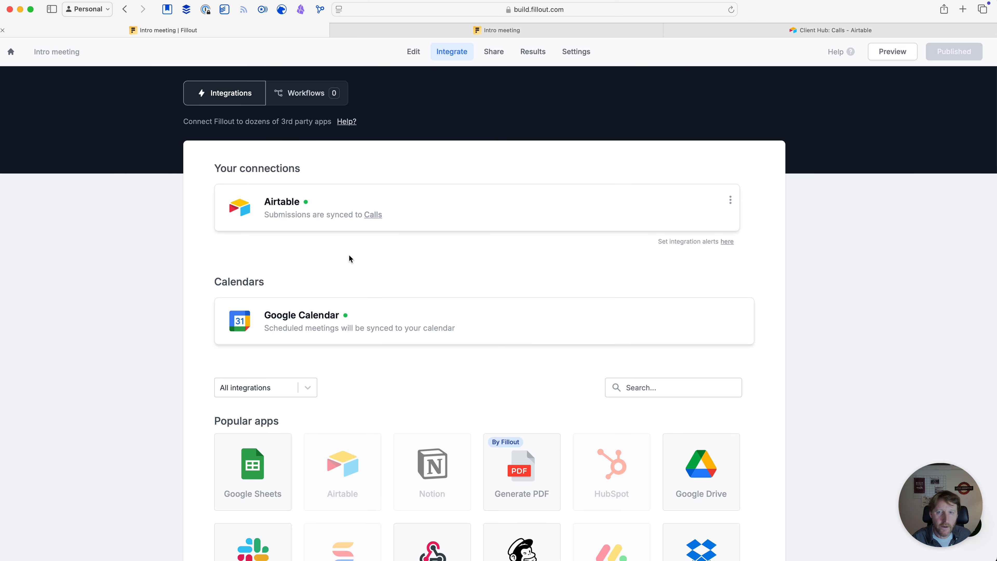
# Remove the Your Name question from the call details page and republish the form
pyautogui.click(413, 52)
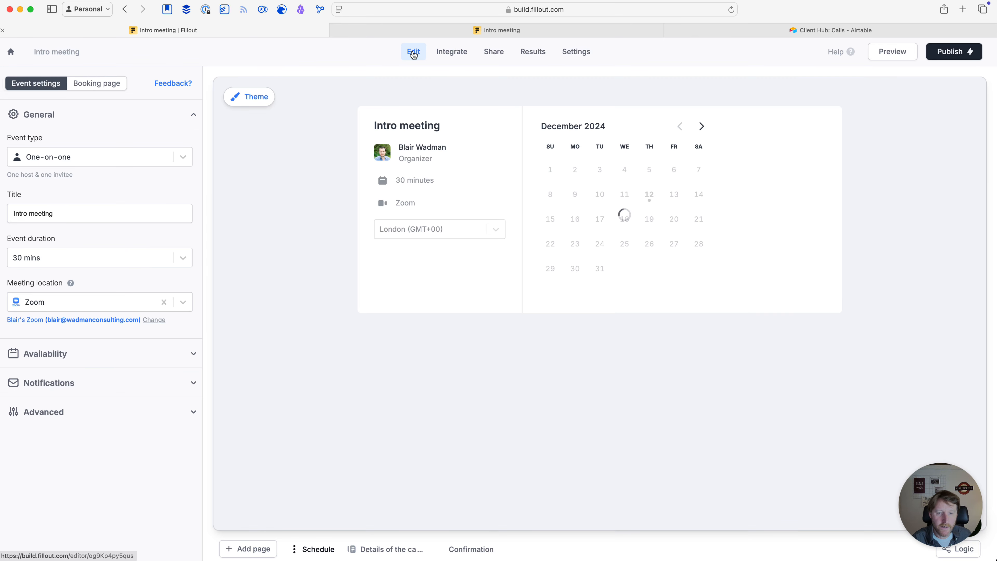
pyautogui.click(382, 549)
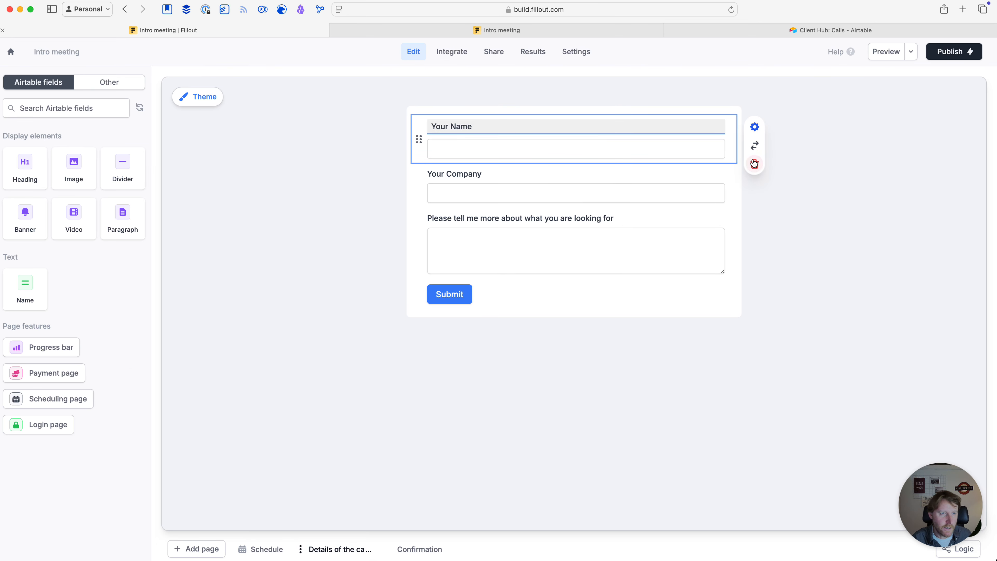
pyautogui.click(754, 164)
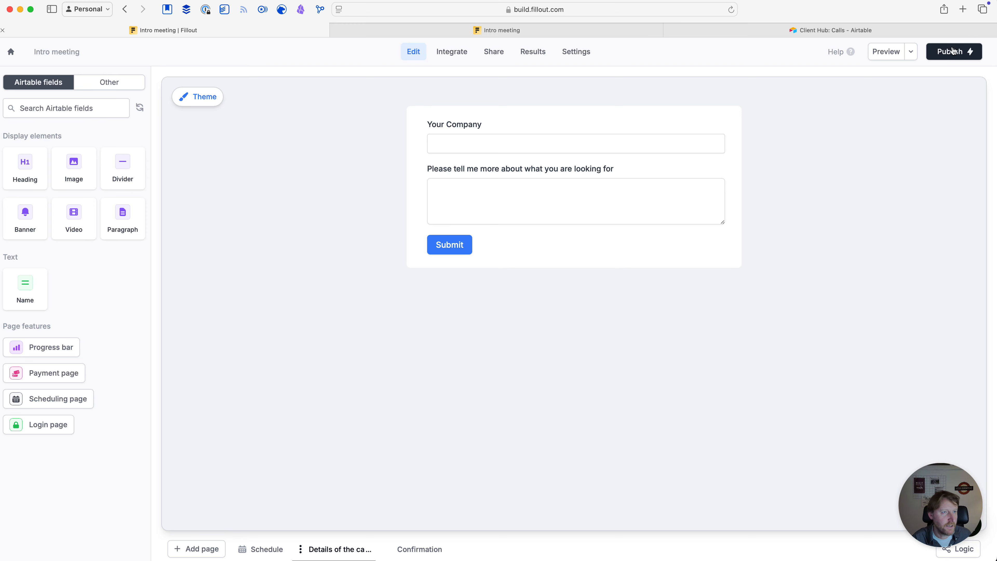
pyautogui.click(954, 55)
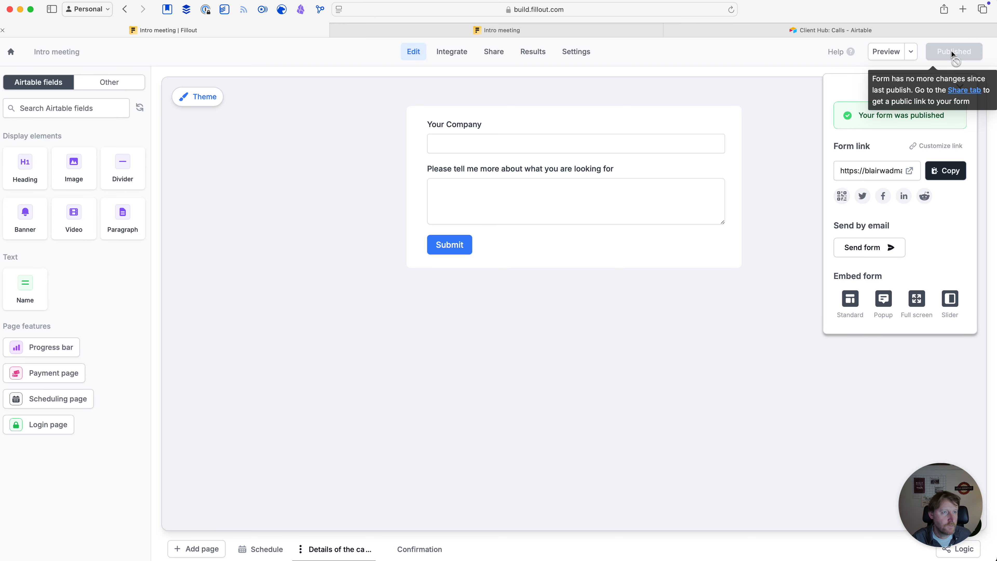
pyautogui.click(504, 30)
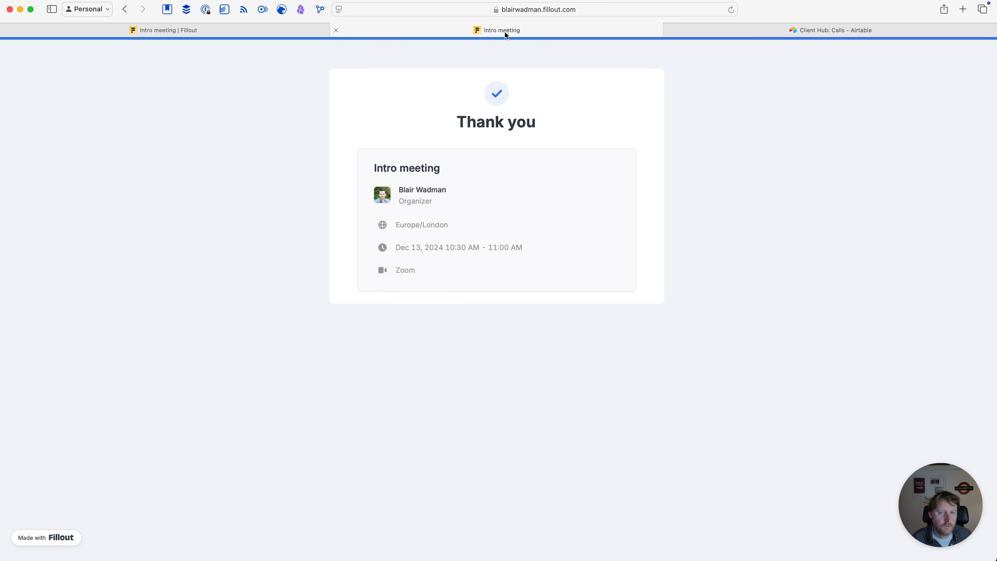
# Open the published booking form from its copied public link
pyautogui.click(215, 28)
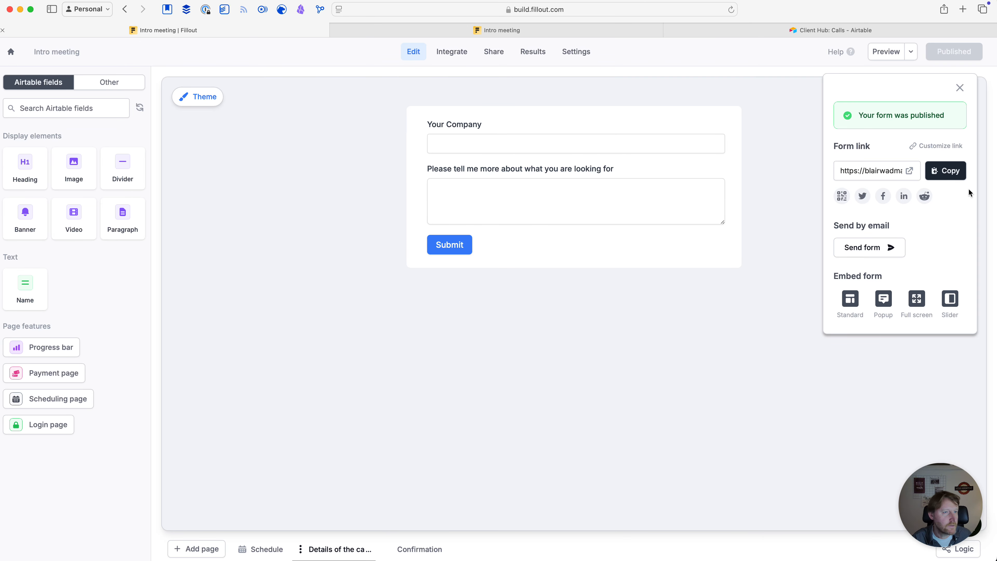
pyautogui.click(948, 175)
pyautogui.click(473, 29)
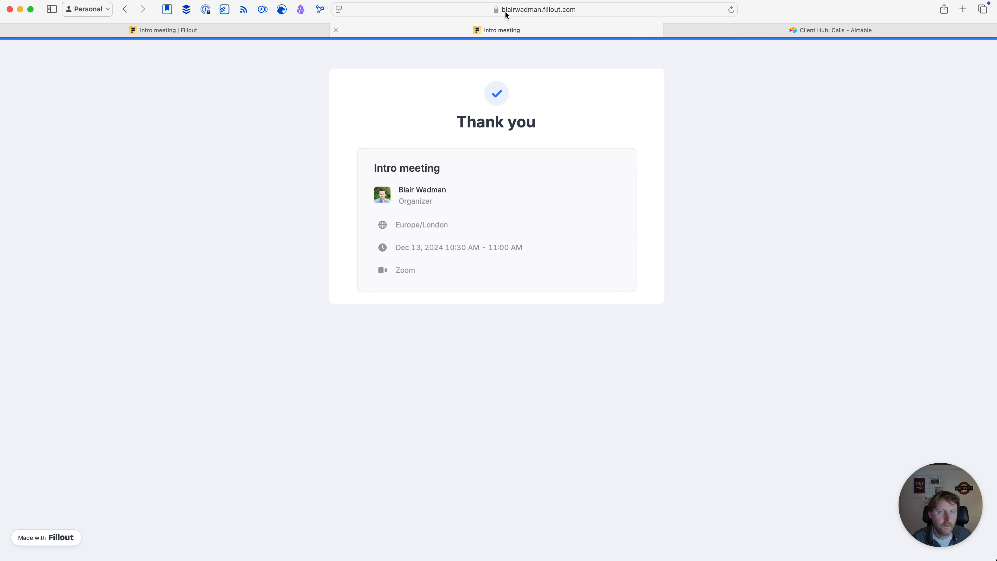
pyautogui.click(531, 11)
pyautogui.press('super+v')
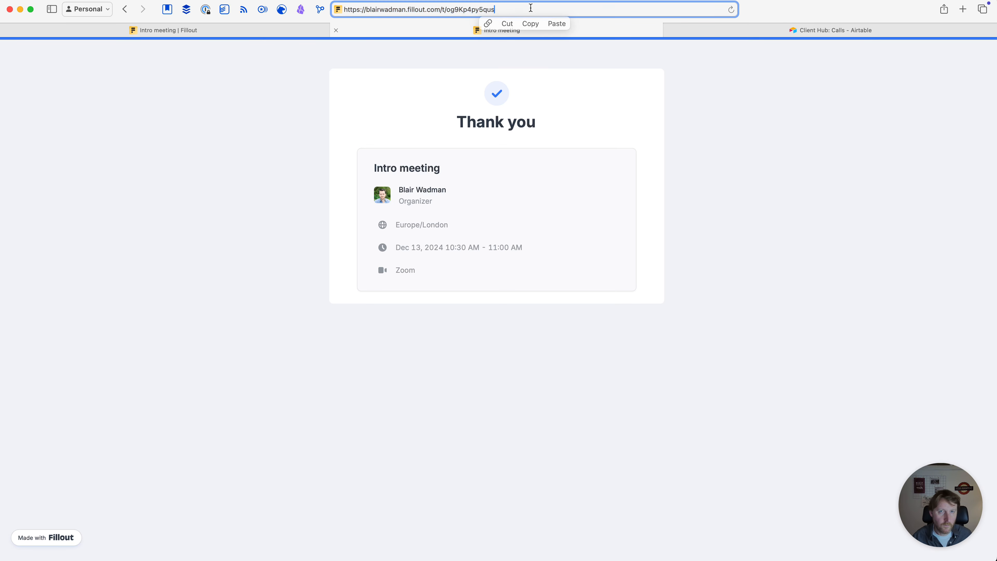
pyautogui.press('Return')
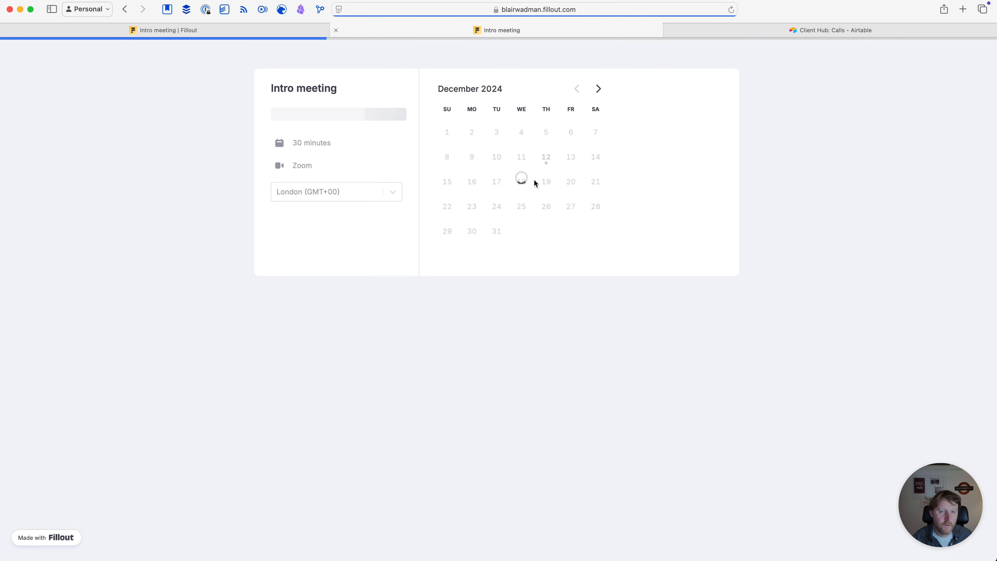
# Book December 20 at 9:30 am and enter the attendee's name and e-mail
pyautogui.click(572, 183)
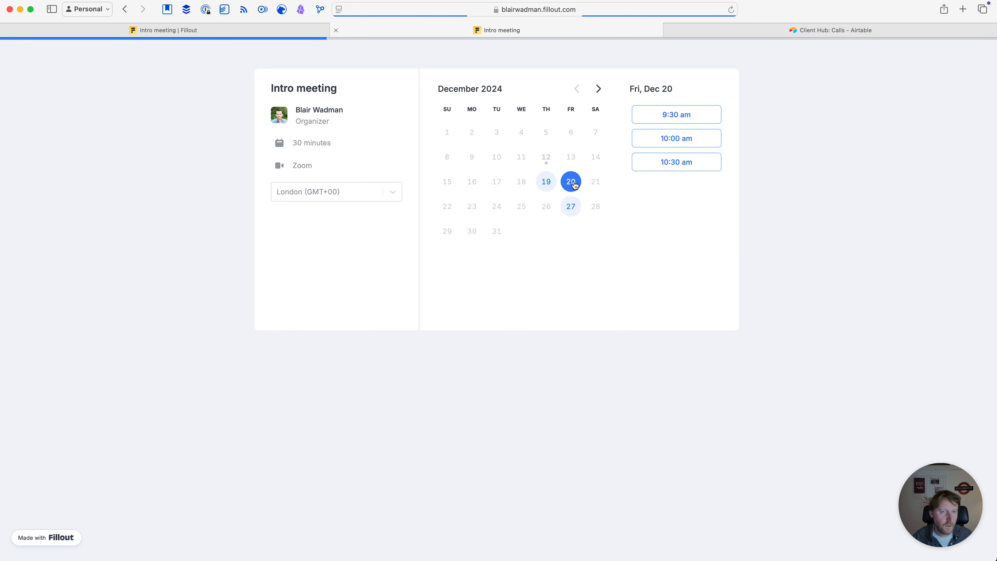
pyautogui.click(672, 116)
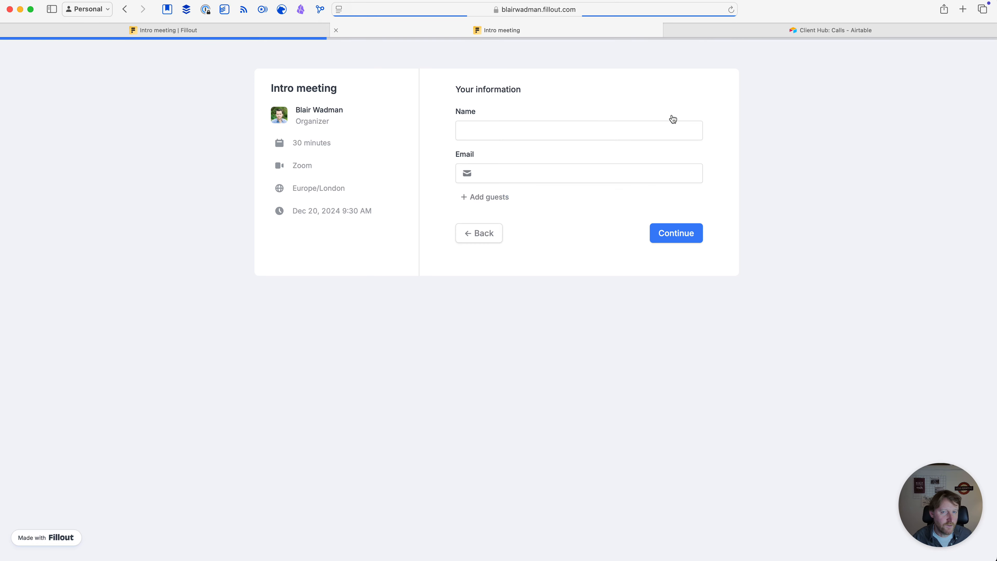
pyautogui.click(510, 127)
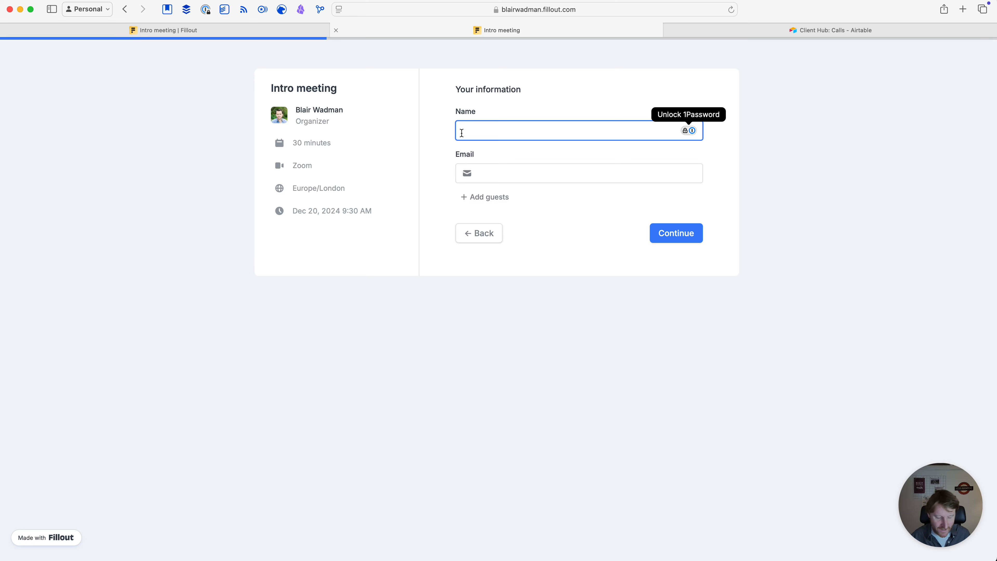
pyautogui.write('George')
pyautogui.click(500, 173)
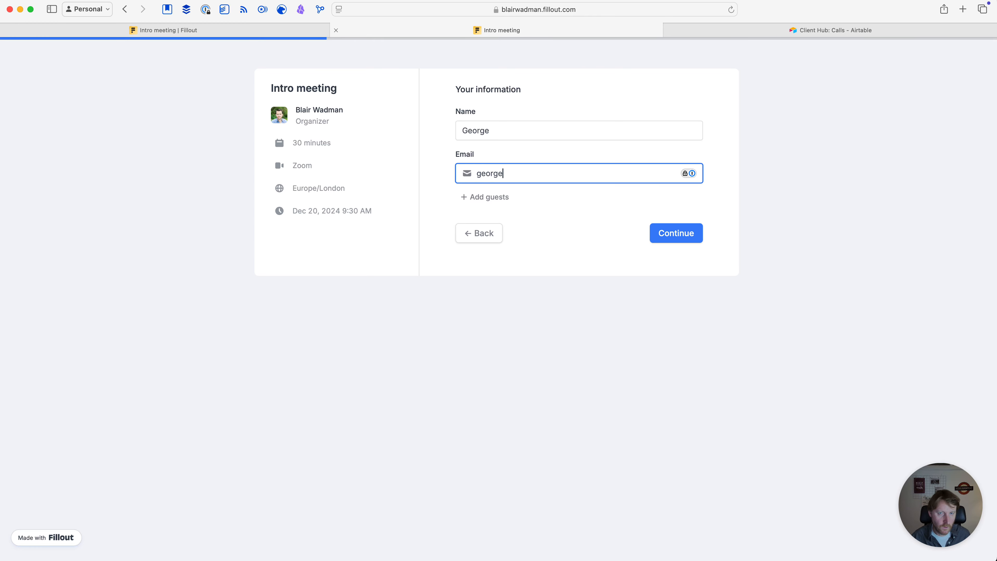
pyautogui.click(680, 233)
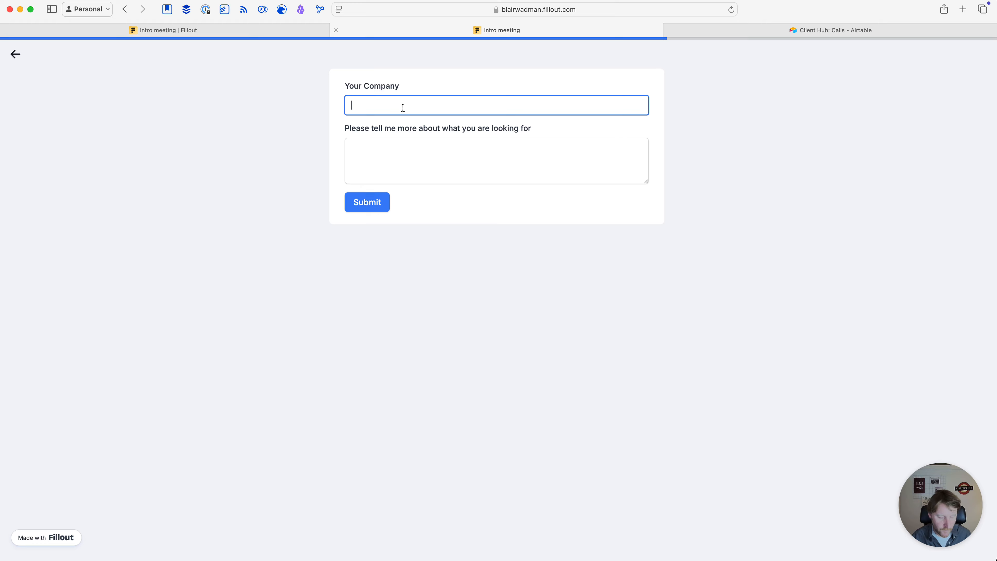
# Enter company Yahoo and 'Help with setting Make.com', then submit the test booking
pyautogui.write('Yahoo')
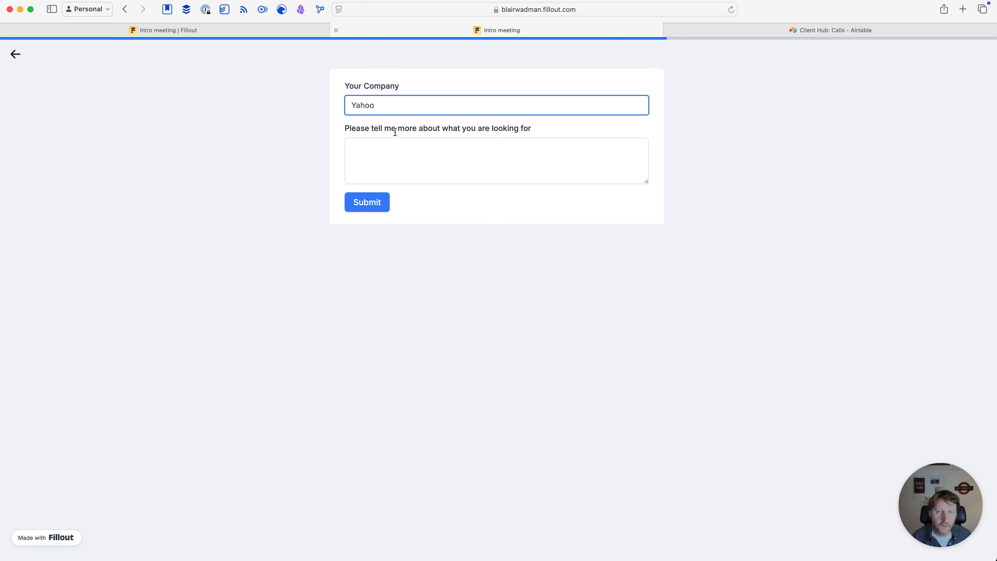
pyautogui.click(388, 157)
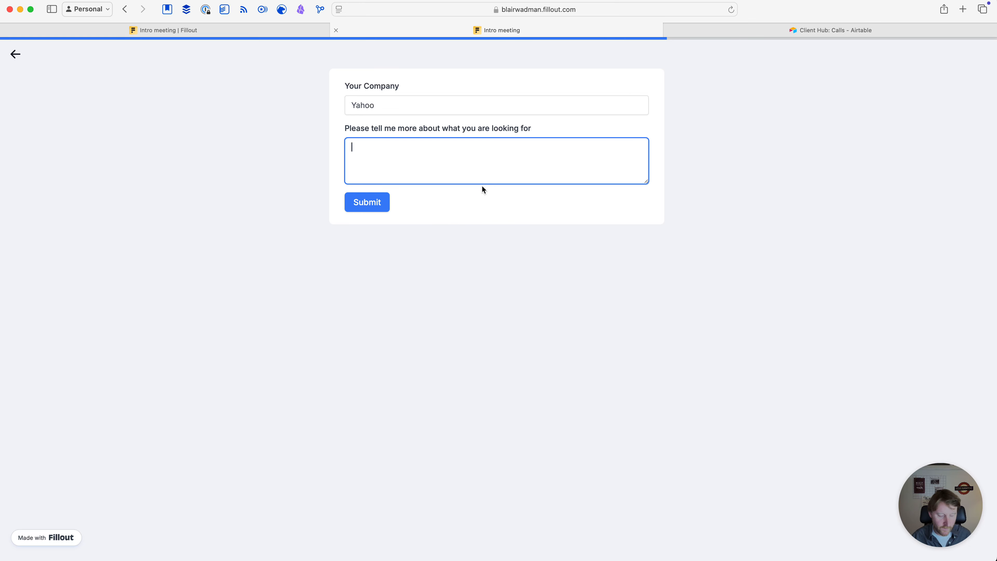
pyautogui.write('Hello')
pyautogui.press('BackSpace')
pyautogui.press('BackSpace')
pyautogui.write('p with setting ')
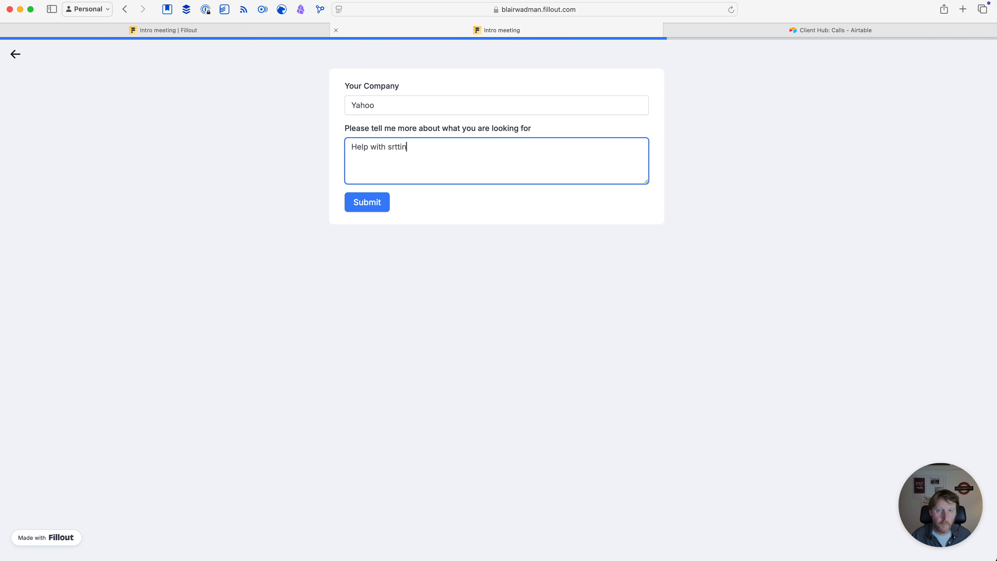
pyautogui.write('Make.com')
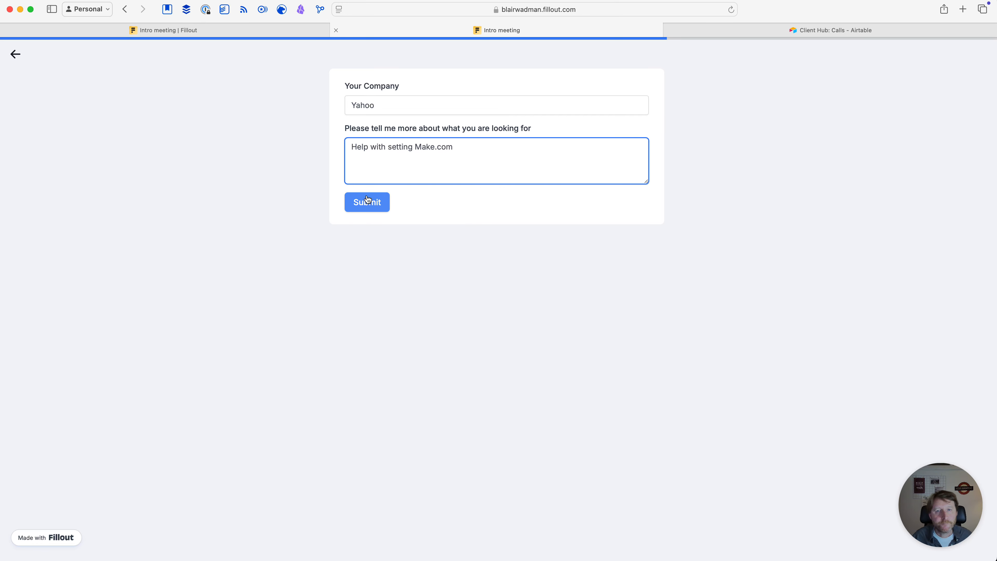
pyautogui.click(374, 202)
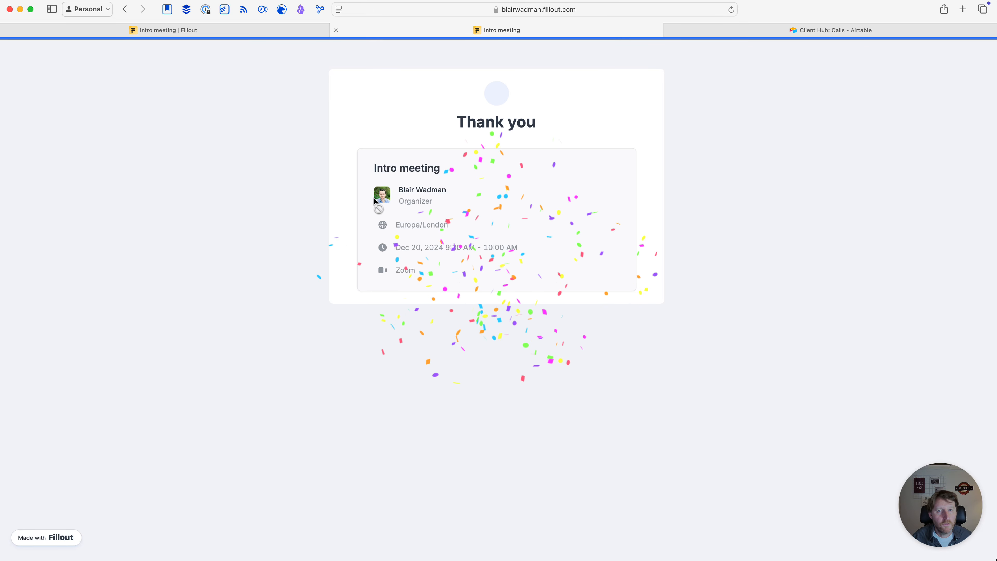
pyautogui.click(790, 32)
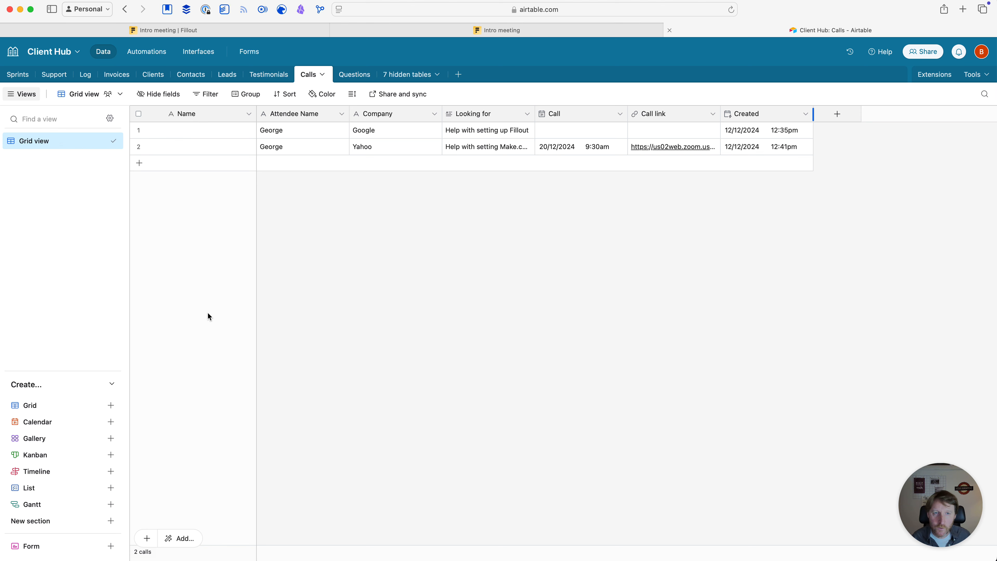
# Create a Calendar view of Calls placed by the Call date field
pyautogui.click(109, 422)
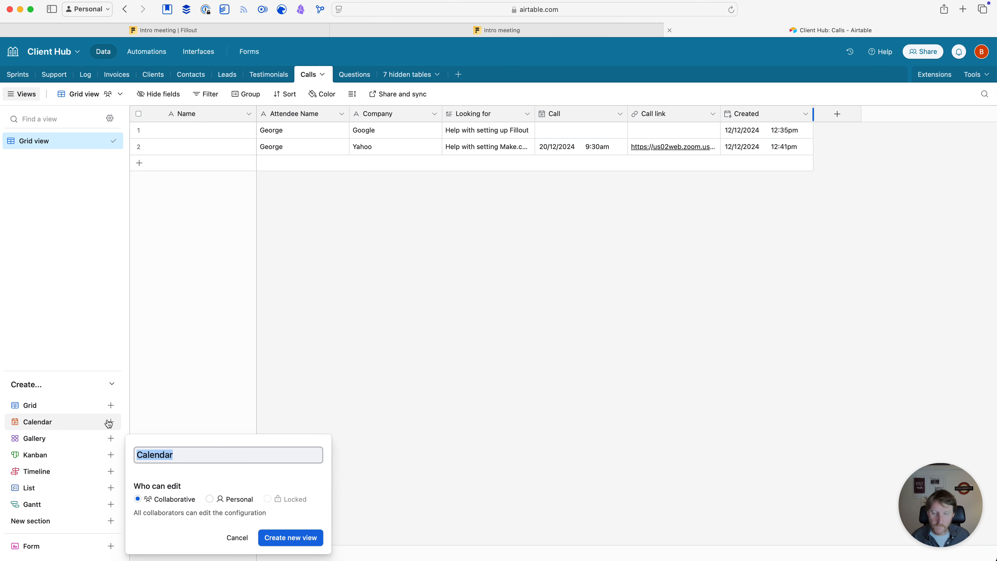
pyautogui.click(298, 542)
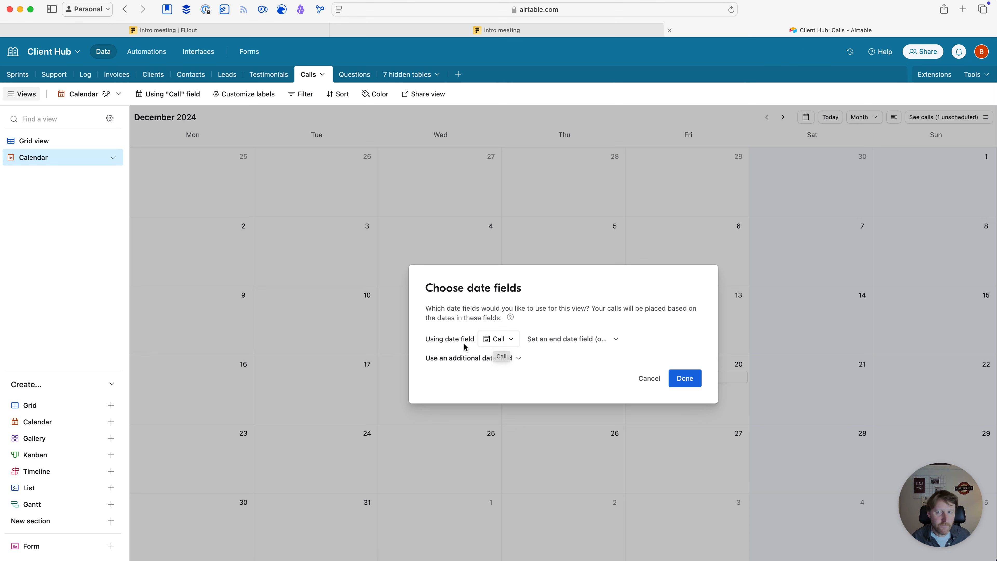
pyautogui.click(685, 379)
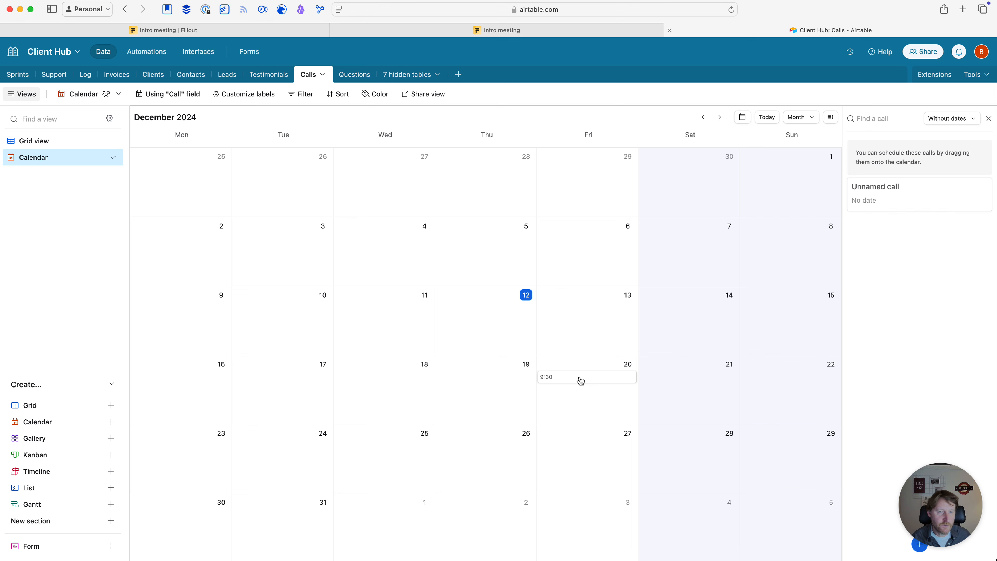
# Show Attendee Name and Company on calendar cards, leaving Call link hidden
pyautogui.click(229, 99)
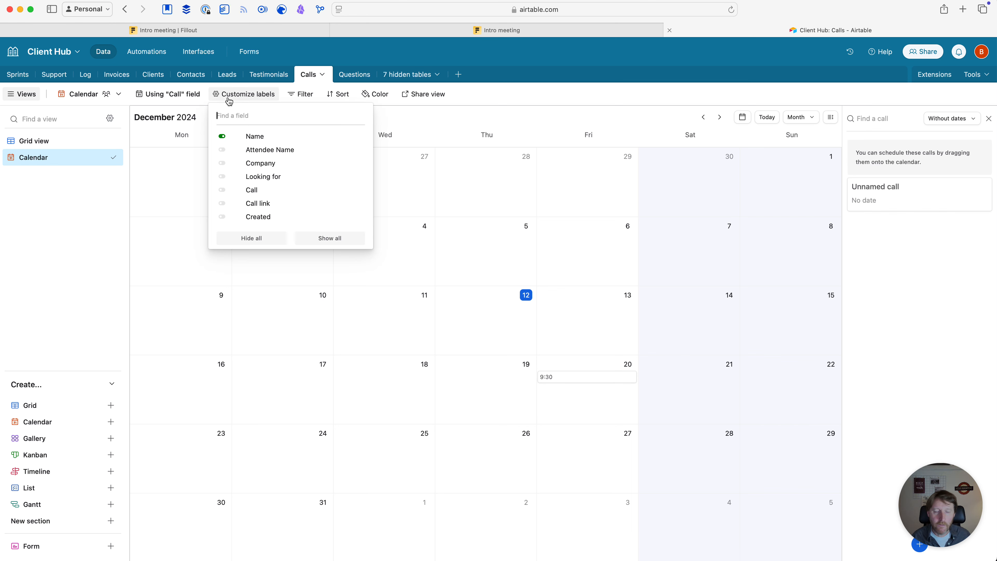
pyautogui.click(224, 152)
pyautogui.click(224, 164)
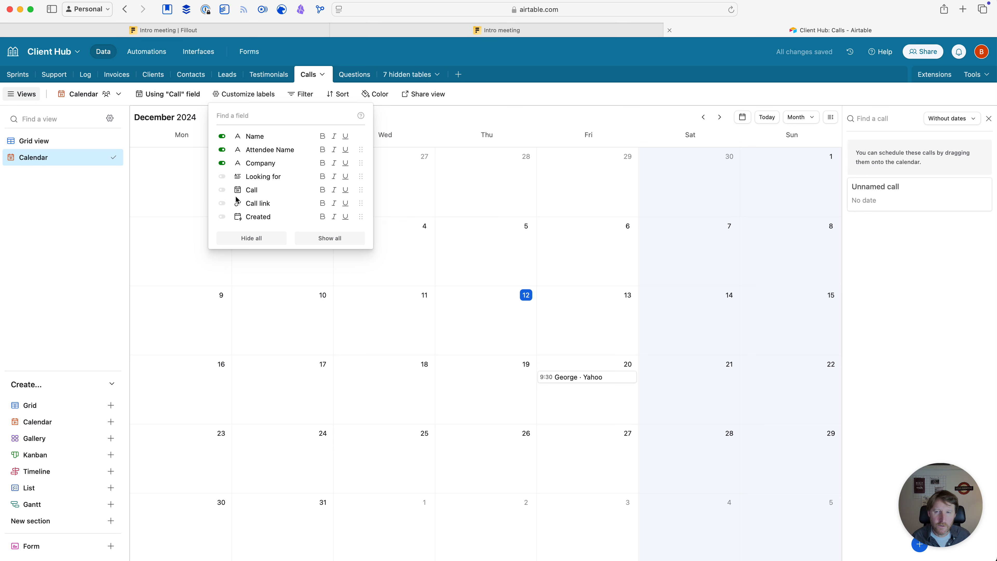
pyautogui.click(221, 203)
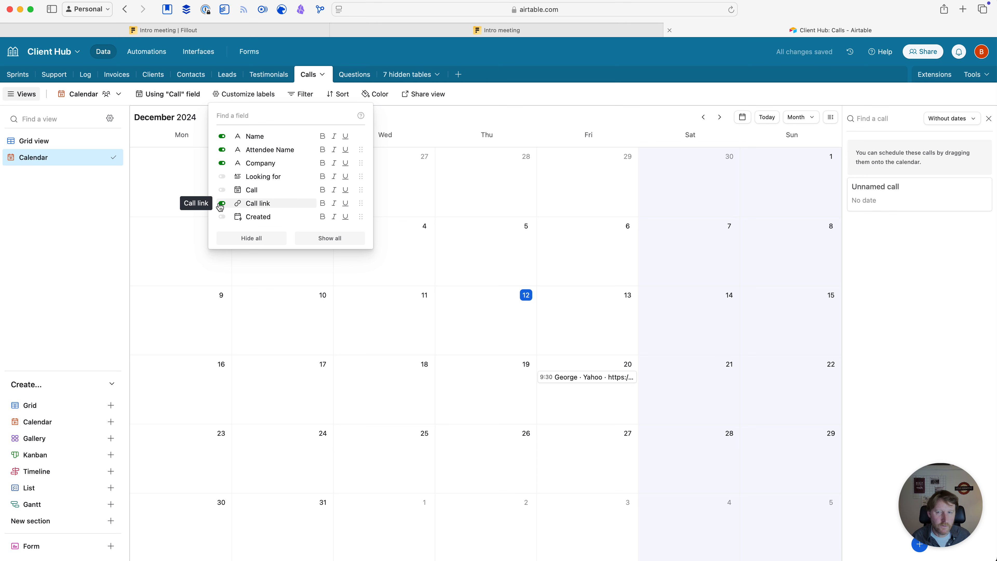
pyautogui.click(222, 203)
pyautogui.click(319, 271)
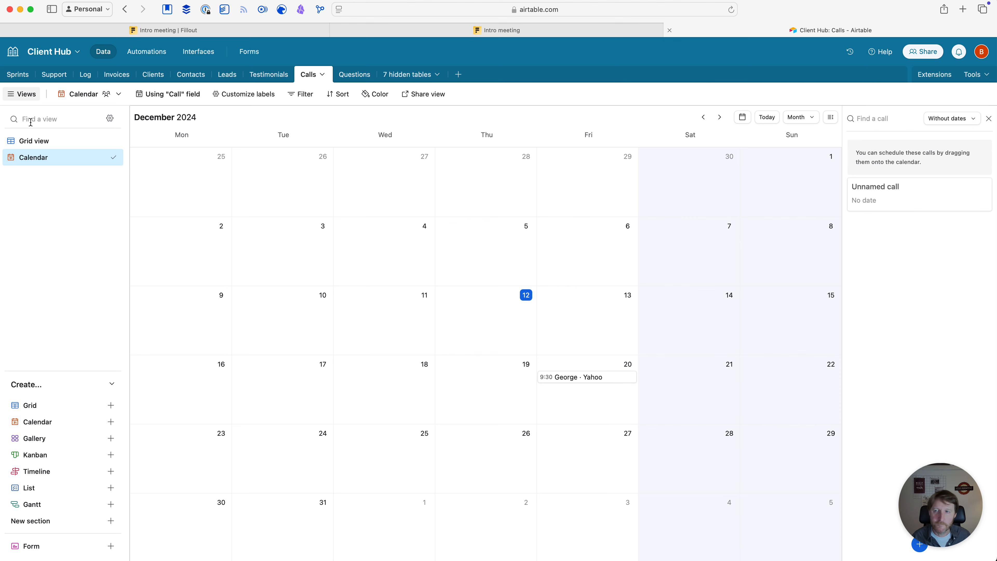
pyautogui.click(34, 140)
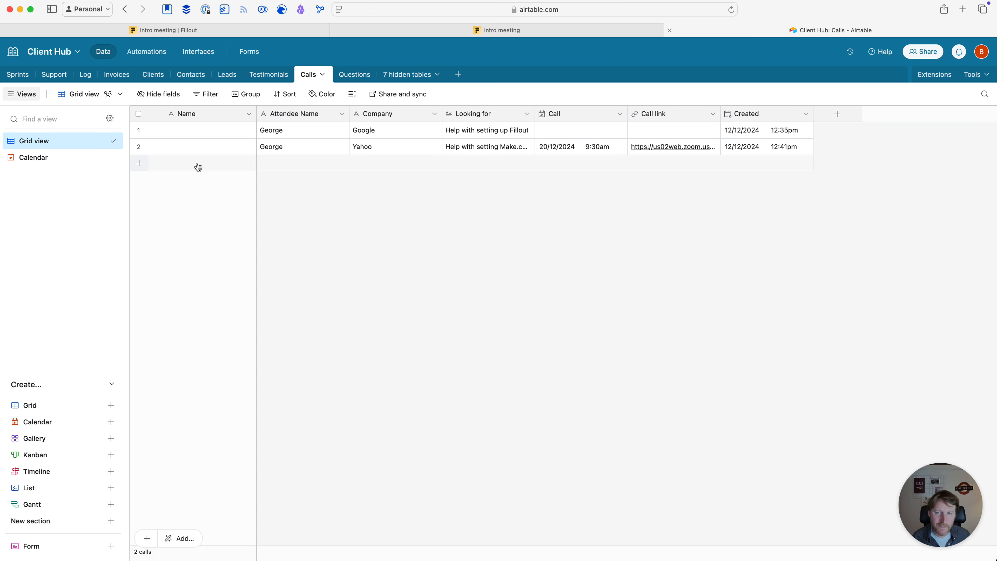
# Change the Name field's type to Formula
pyautogui.click(249, 115)
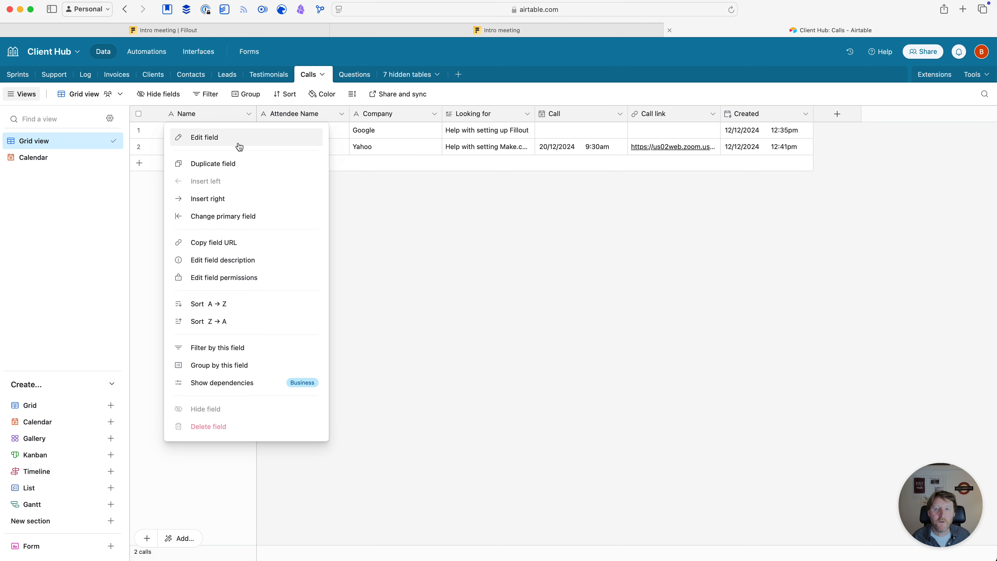
pyautogui.click(217, 143)
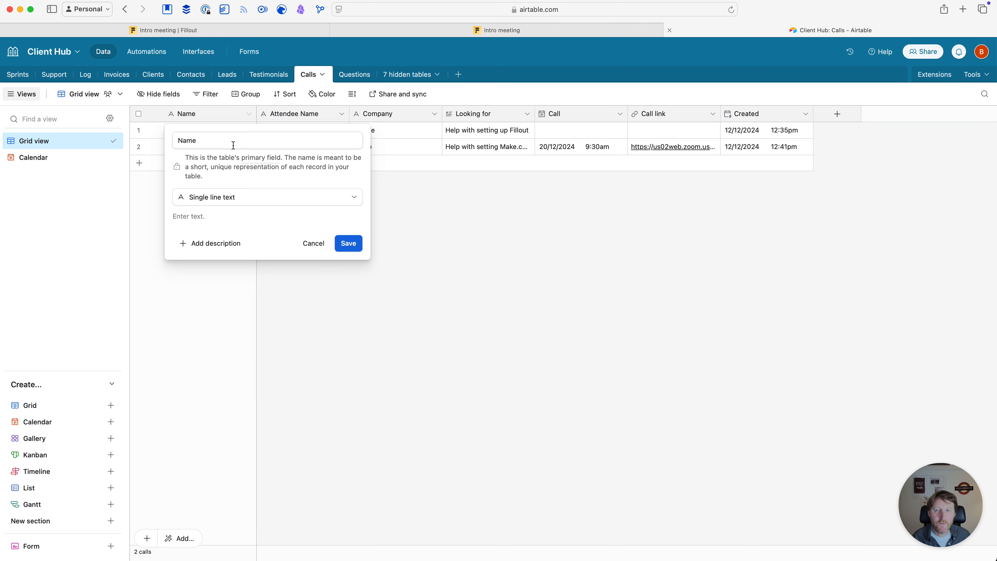
pyautogui.click(251, 200)
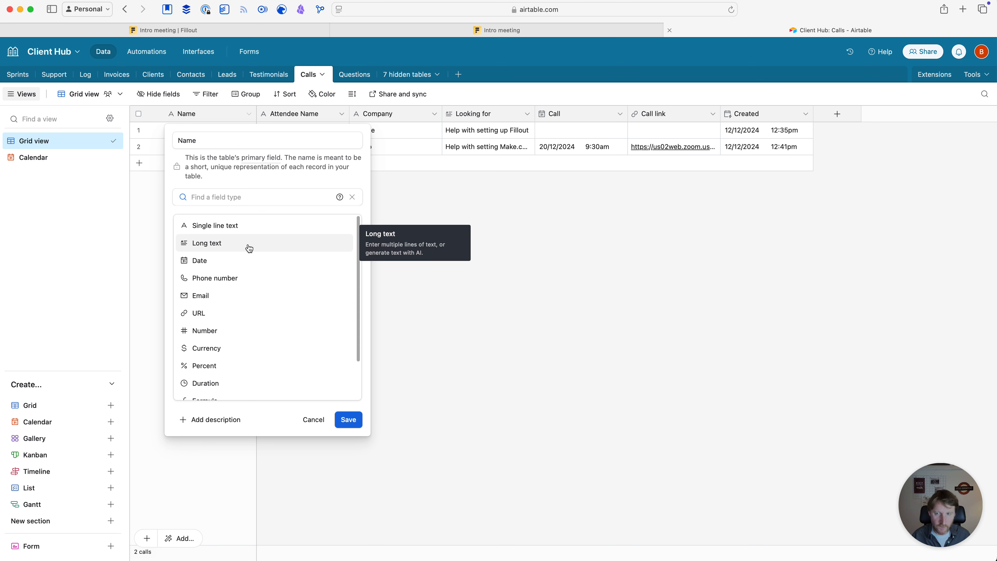
pyautogui.write('form')
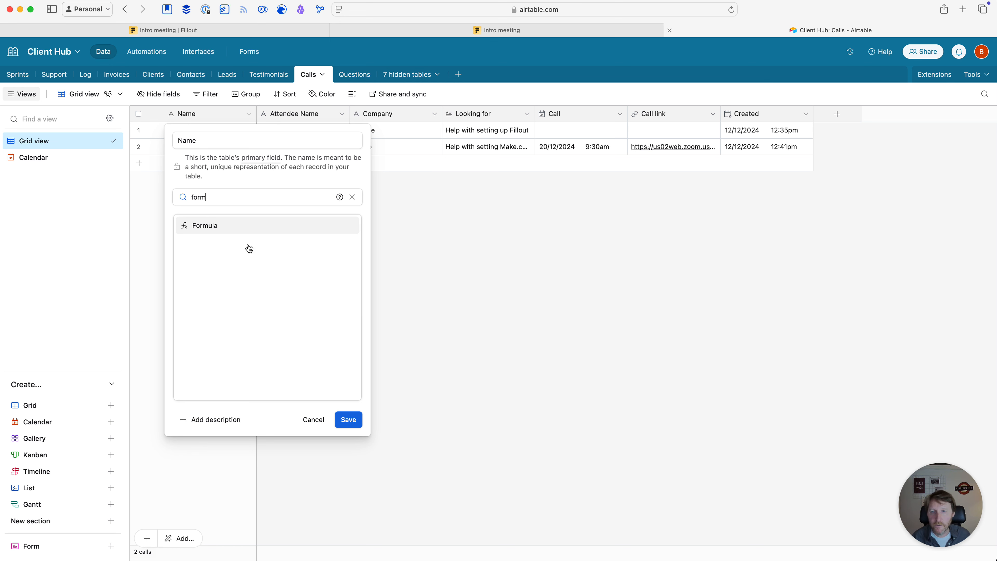
pyautogui.click(217, 225)
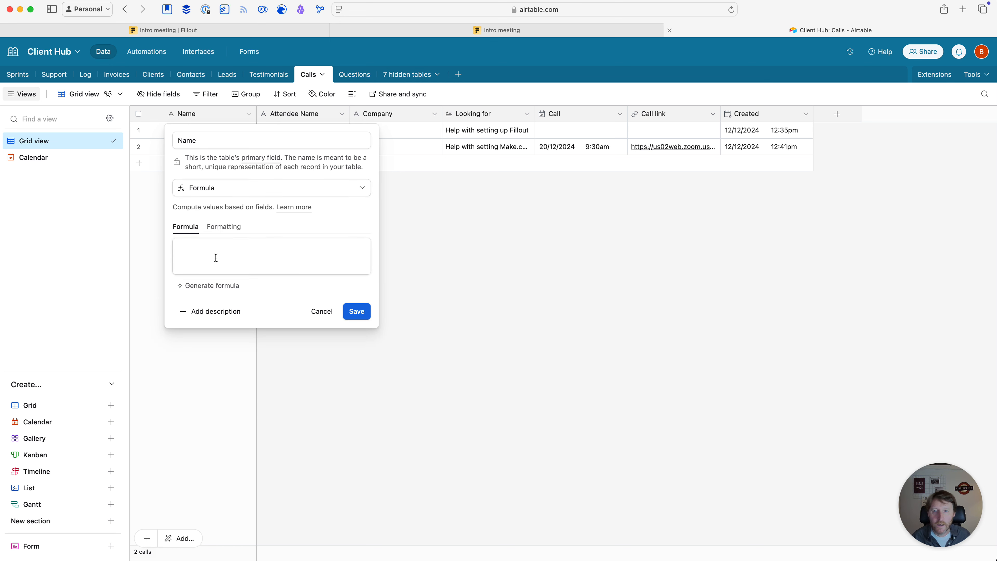
# Enter CONCATENATE({Attendee Name}, " ", Company, " ", Call) as the Name formula and save it
pyautogui.click(215, 257)
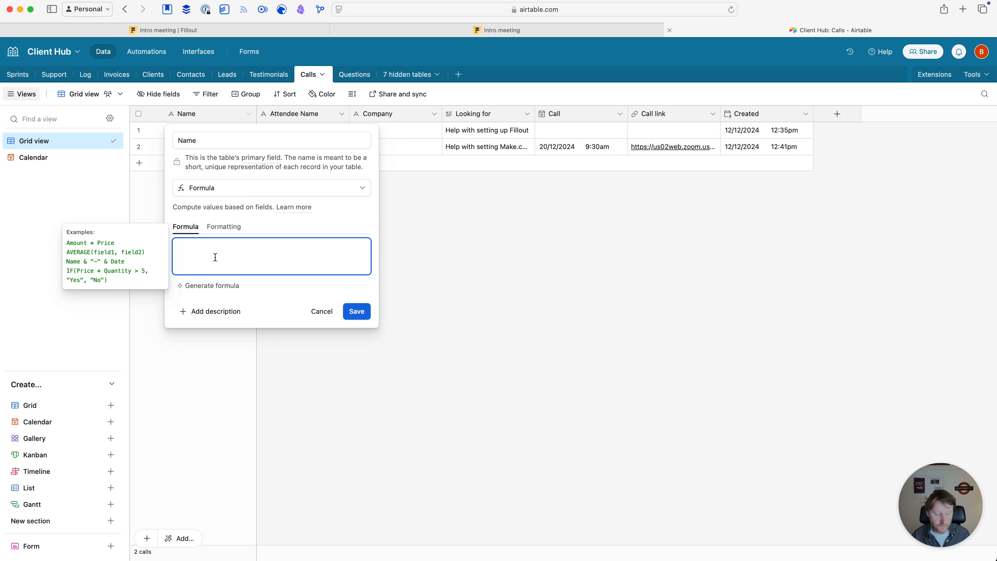
pyautogui.write('Con')
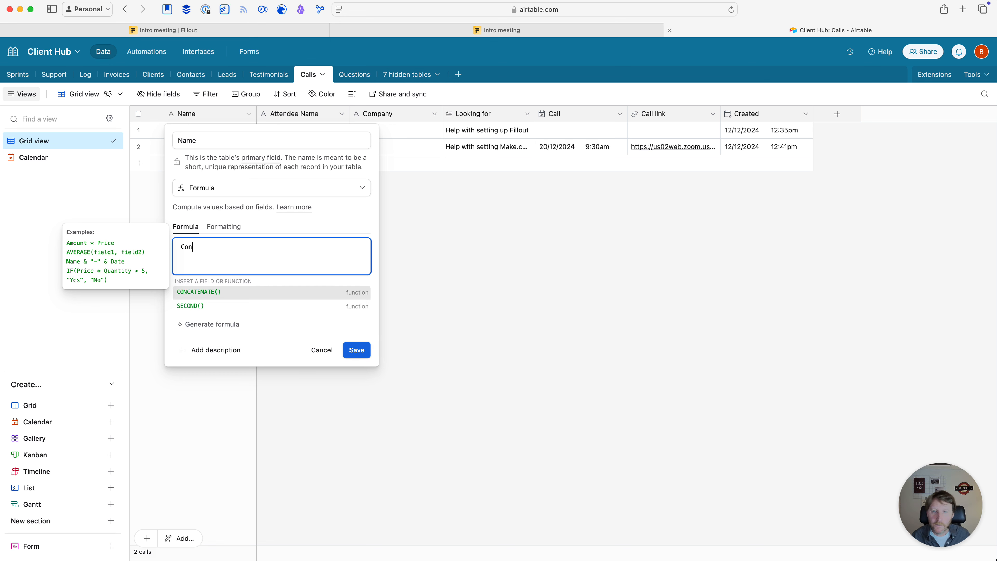
pyautogui.click(202, 292)
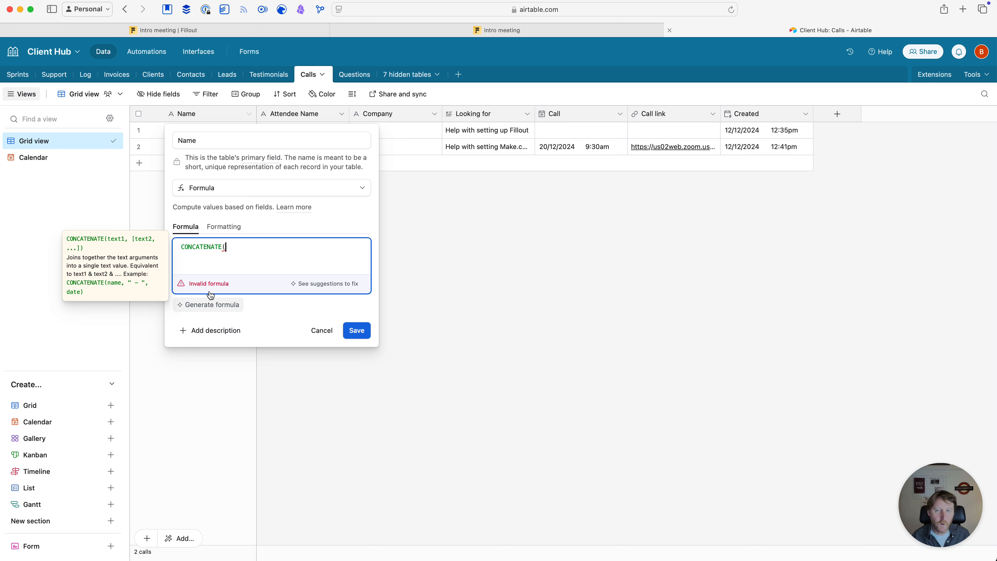
pyautogui.write('Att')
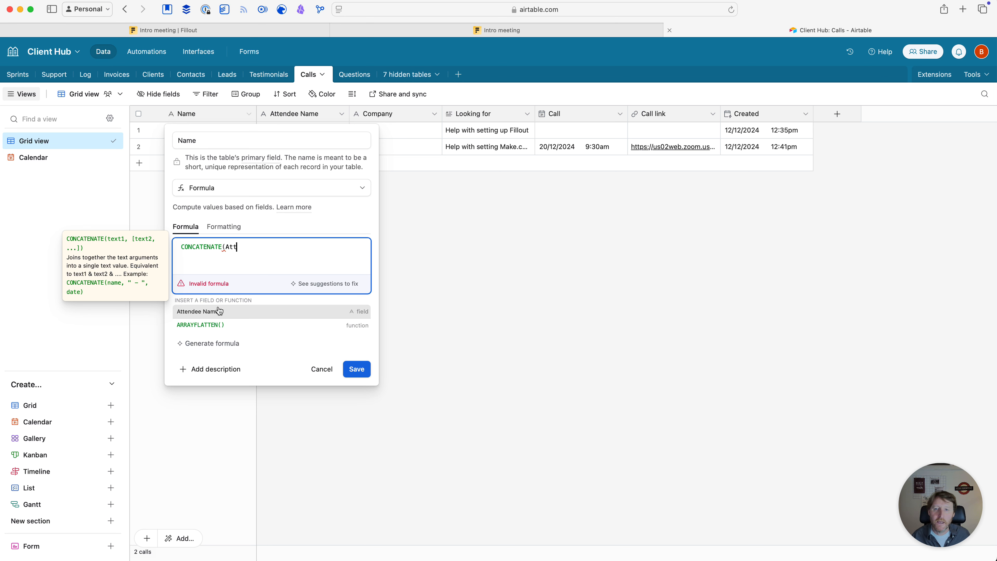
pyautogui.click(206, 312)
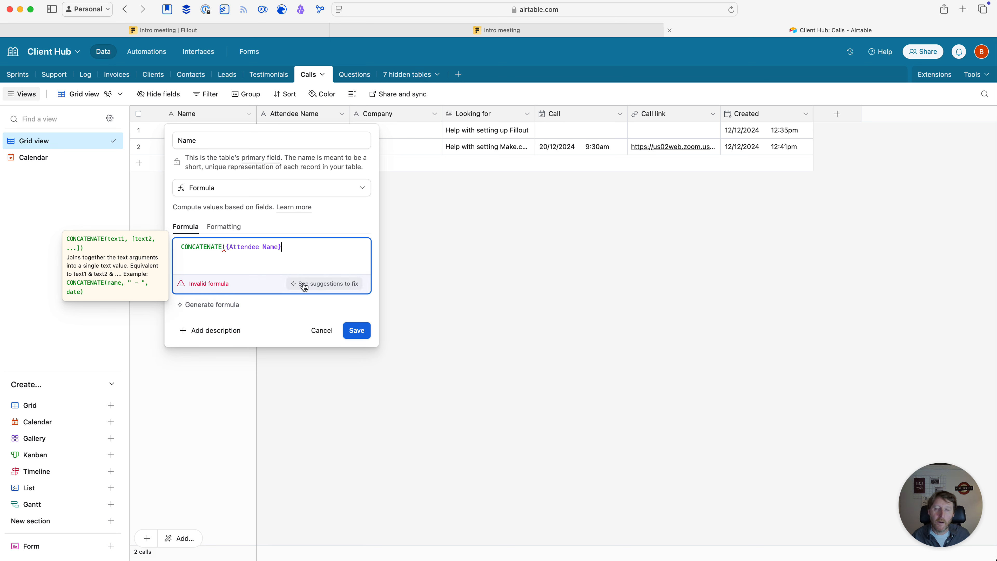
pyautogui.write(',')
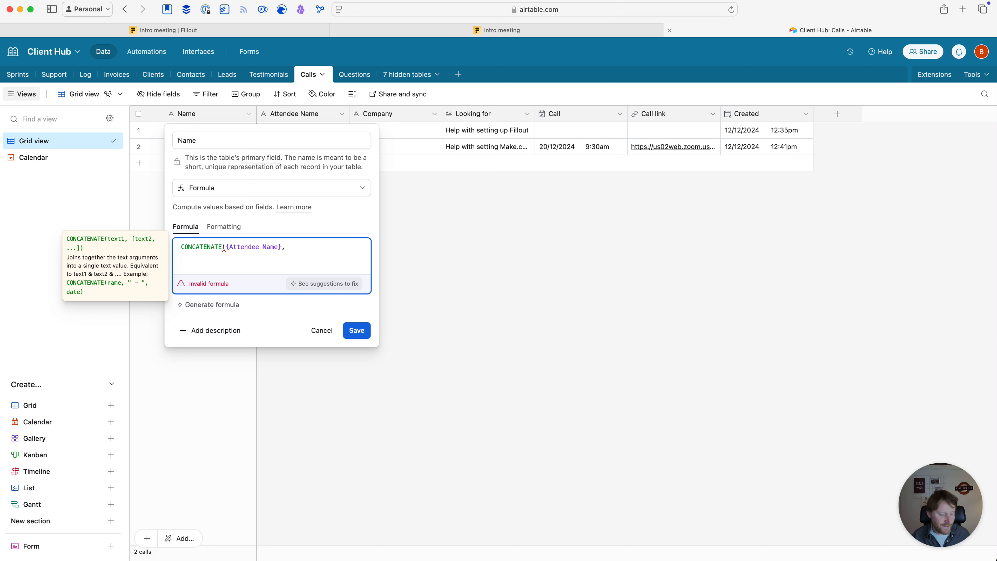
pyautogui.write(' "" , ')
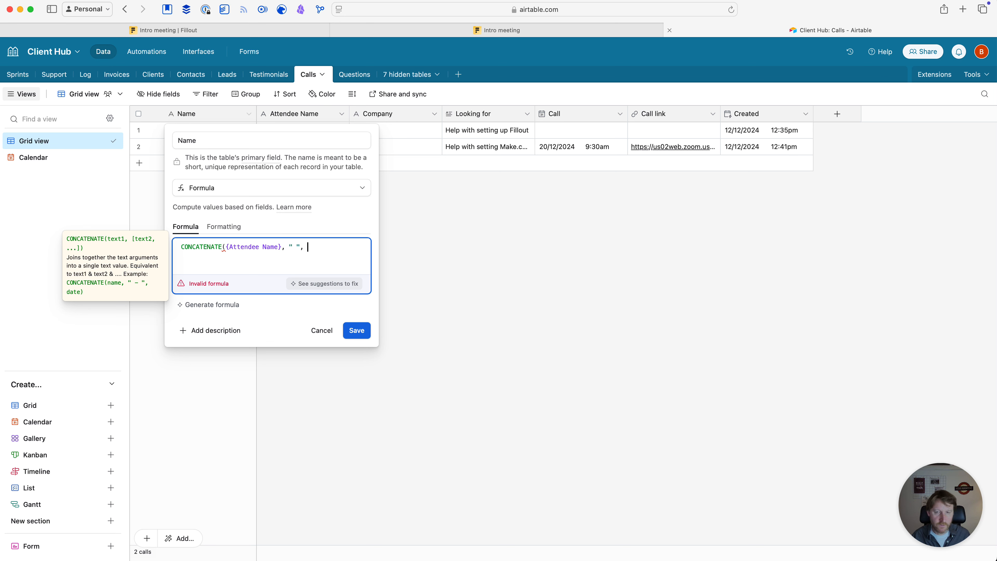
pyautogui.write('Com')
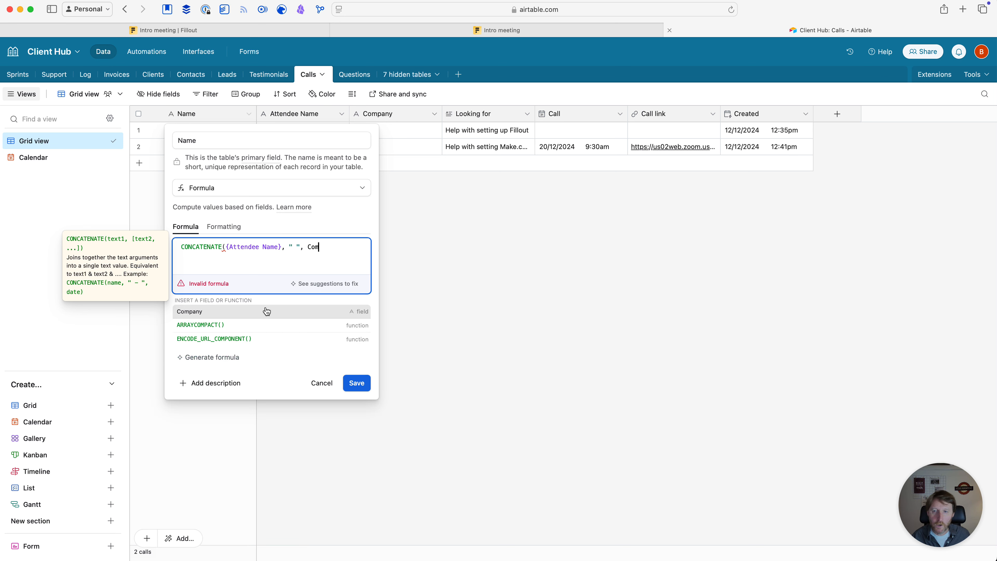
pyautogui.click(213, 313)
pyautogui.write(', ')
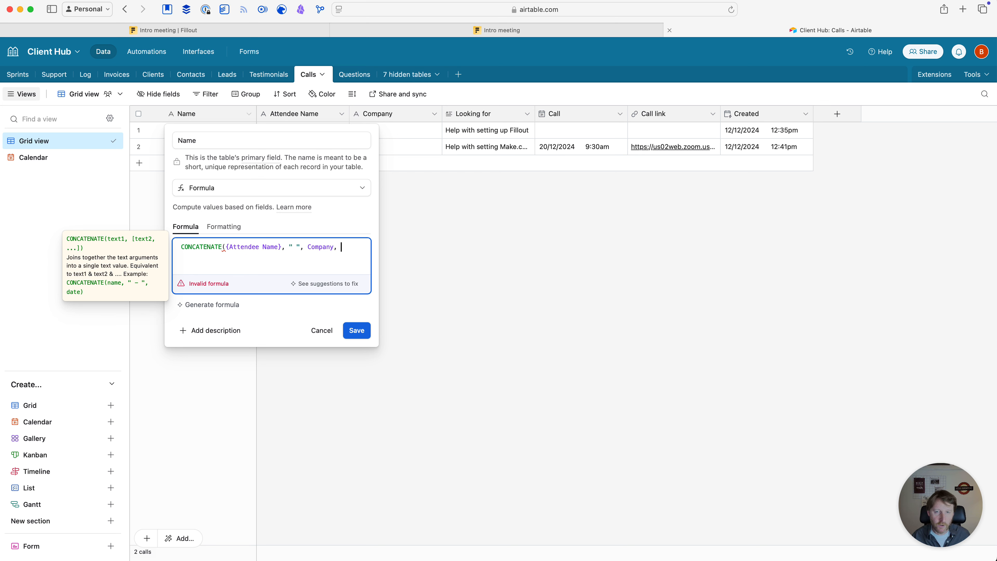
pyautogui.write('" ", Call')
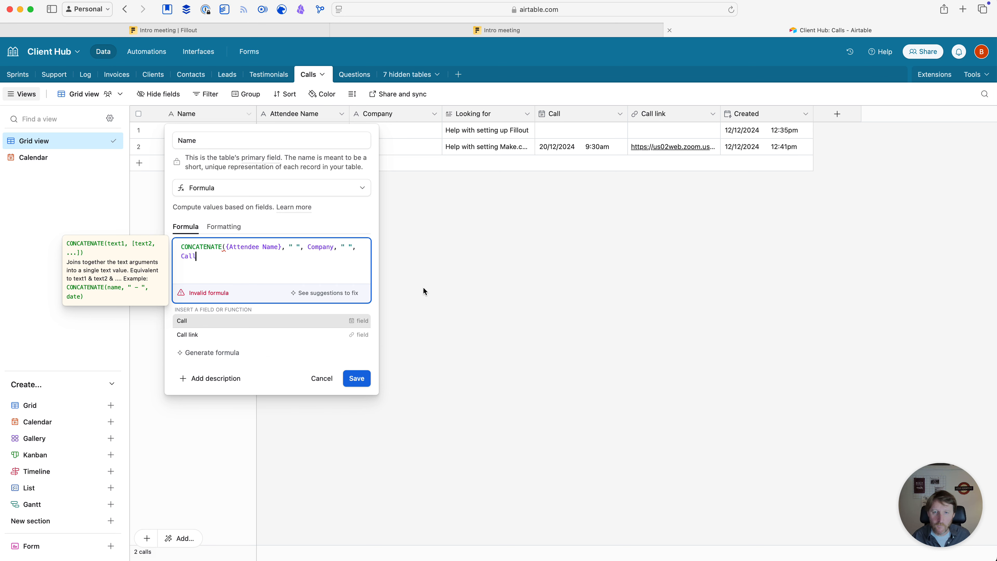
pyautogui.click(225, 322)
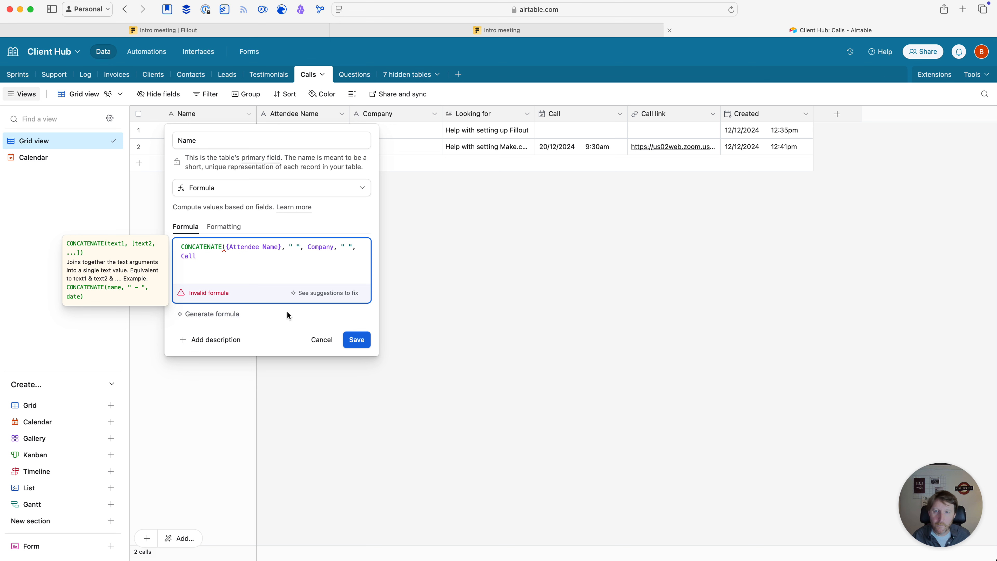
pyautogui.write(')')
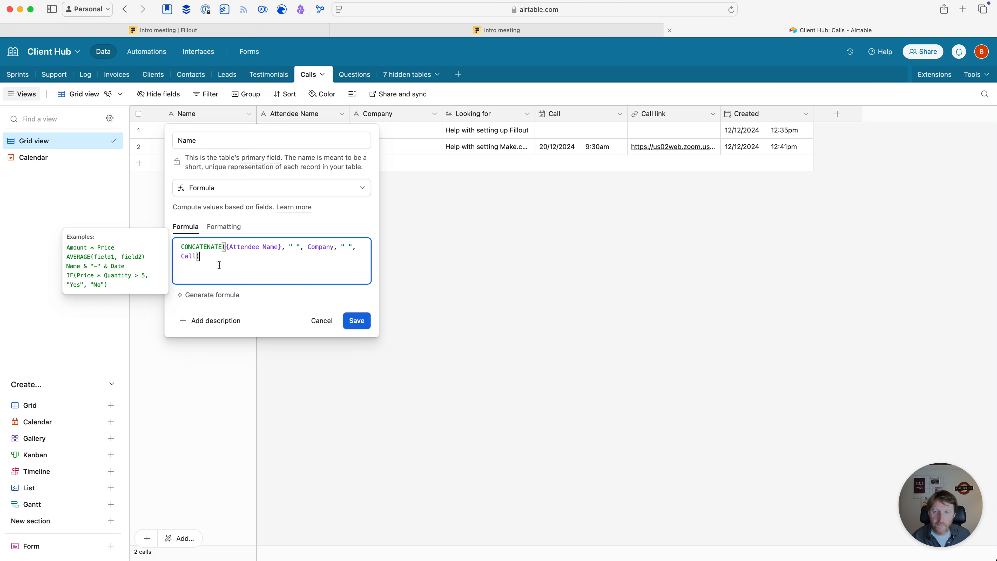
pyautogui.click(364, 321)
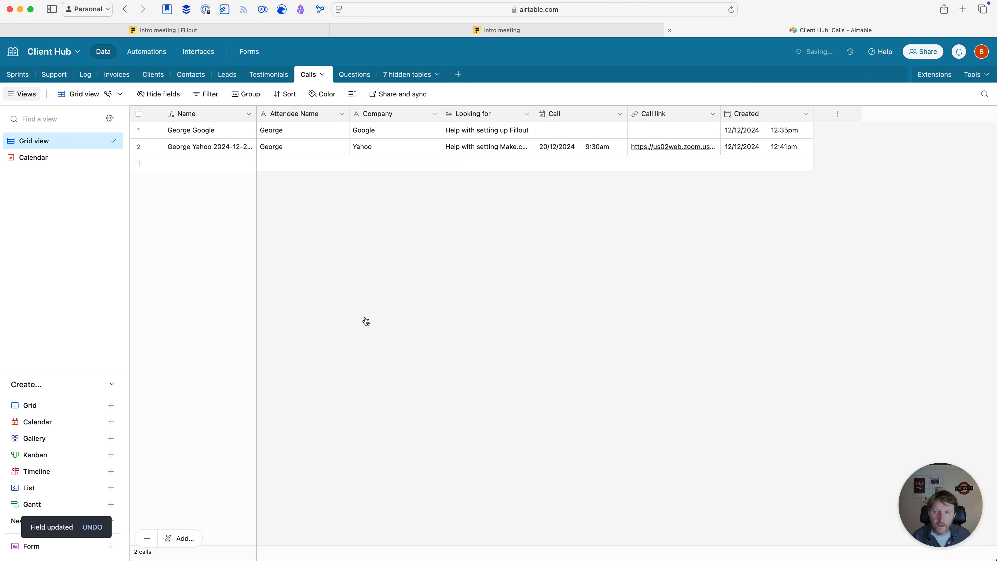
# Widen the Name column, recheck its formula, and return to the Intro meeting Fillout builder
pyautogui.moveTo(256, 113)
pyautogui.mouseDown()
pyautogui.moveTo(297, 114)
pyautogui.moveTo(262, 114)
pyautogui.mouseUp()
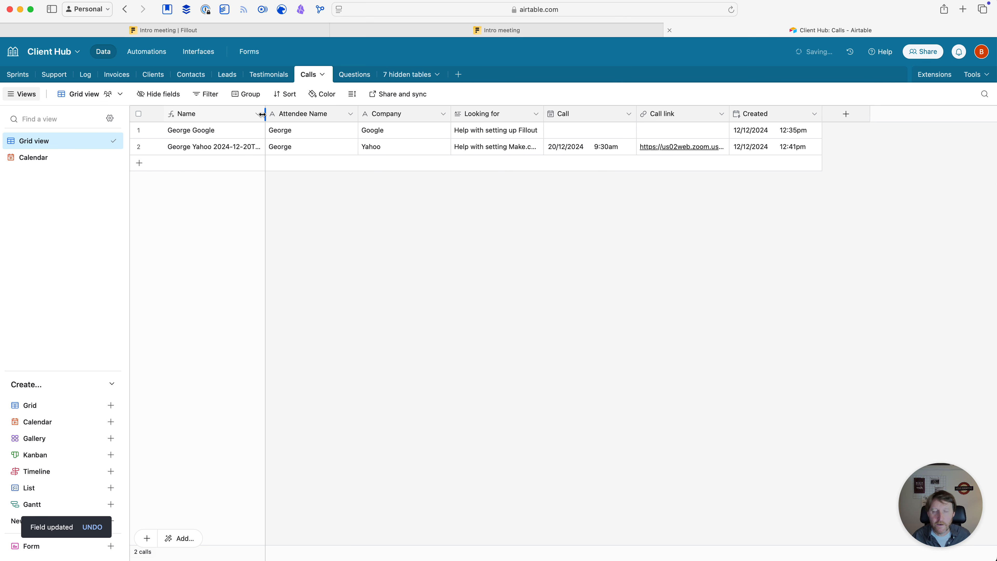
pyautogui.click(258, 117)
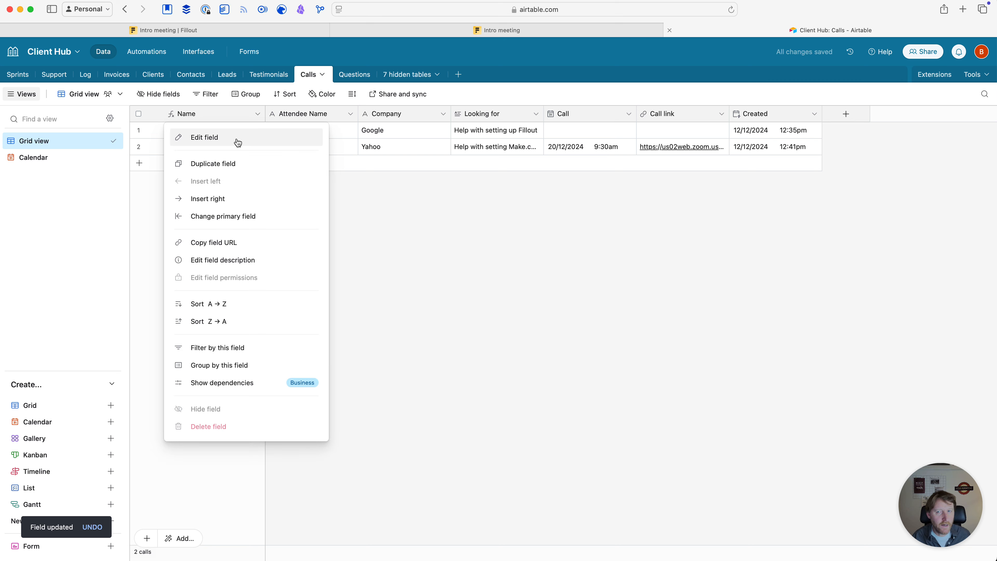
pyautogui.click(224, 138)
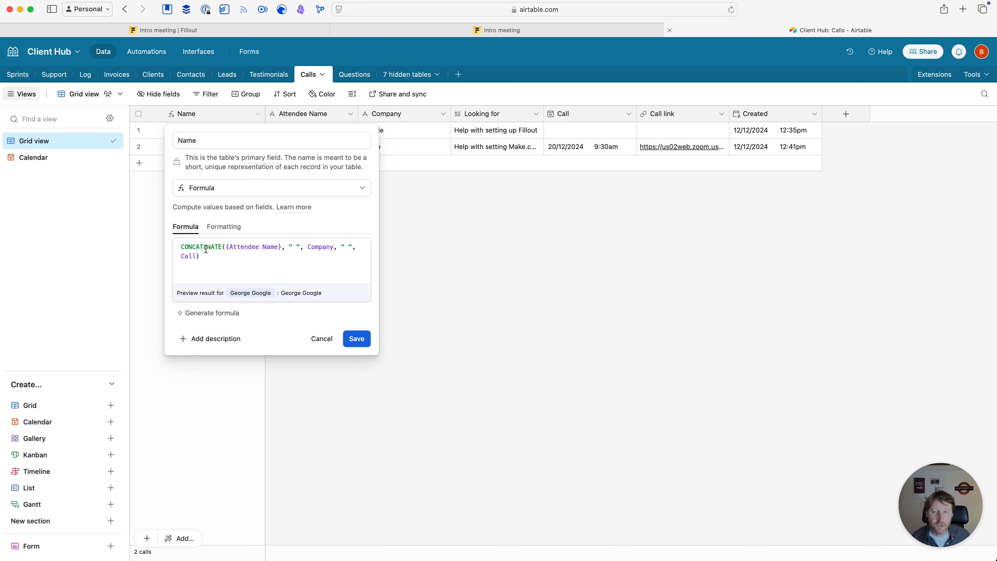
pyautogui.click(358, 339)
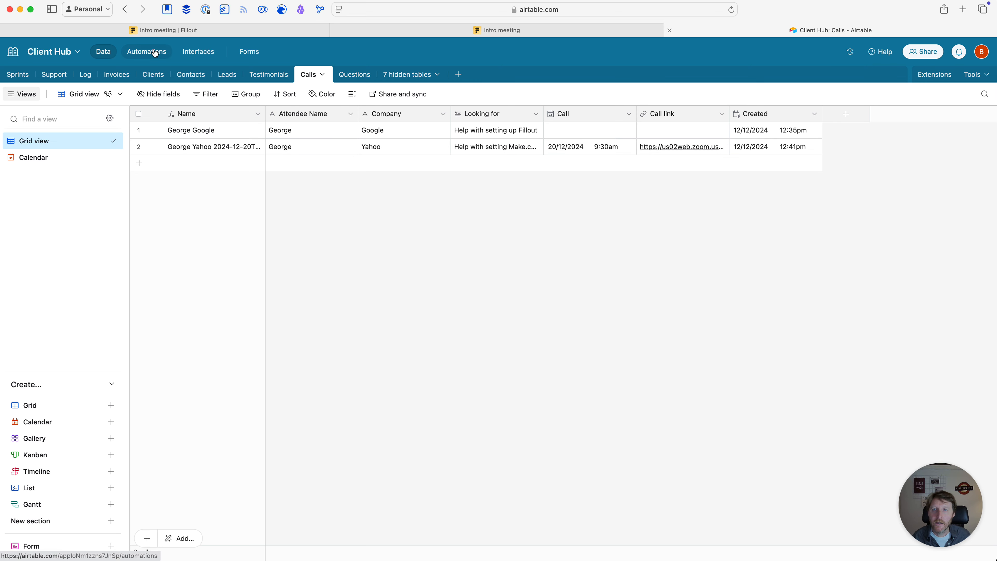
pyautogui.click(152, 31)
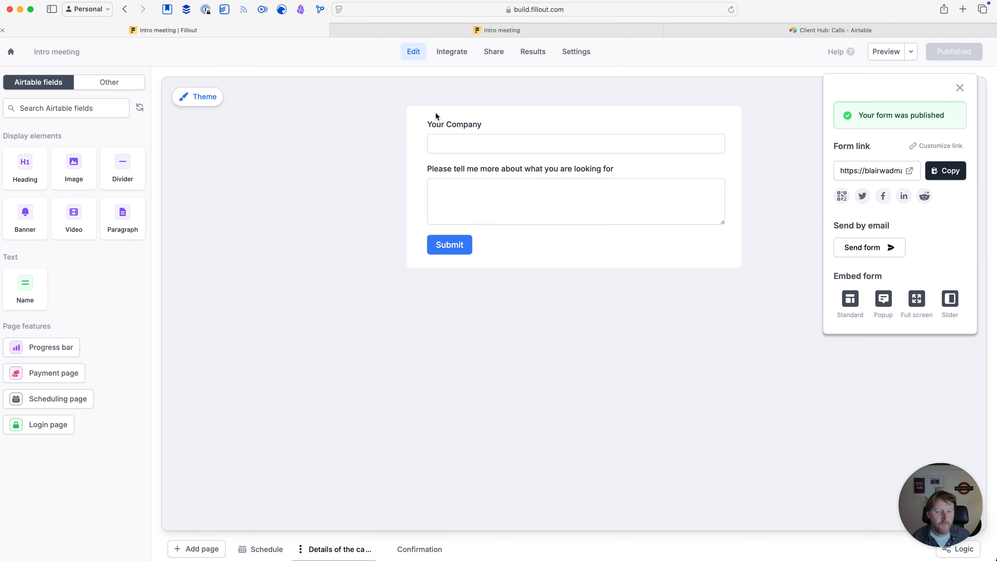
# Copy the published form's link and load it in the other browser tab
pyautogui.click(512, 30)
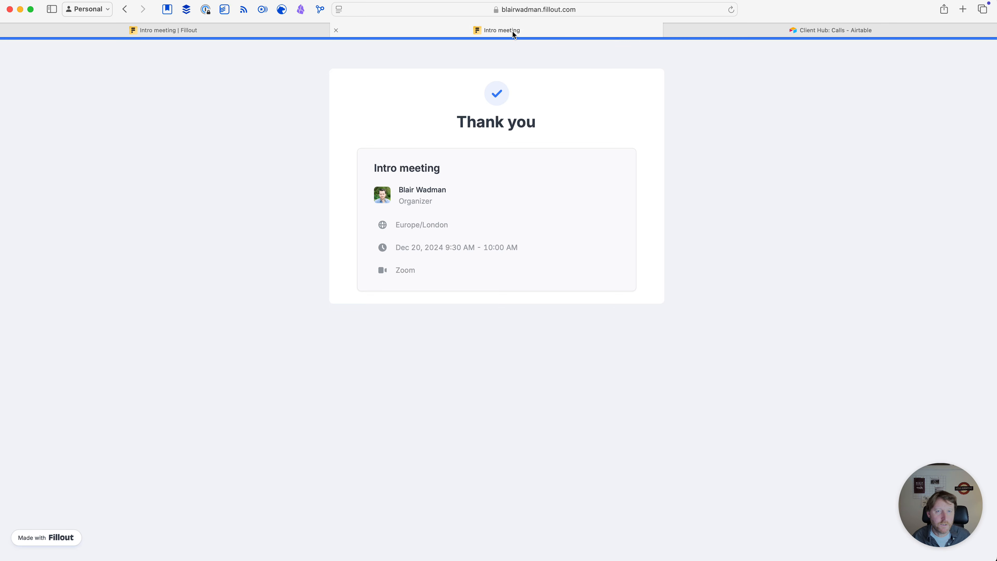
pyautogui.click(206, 30)
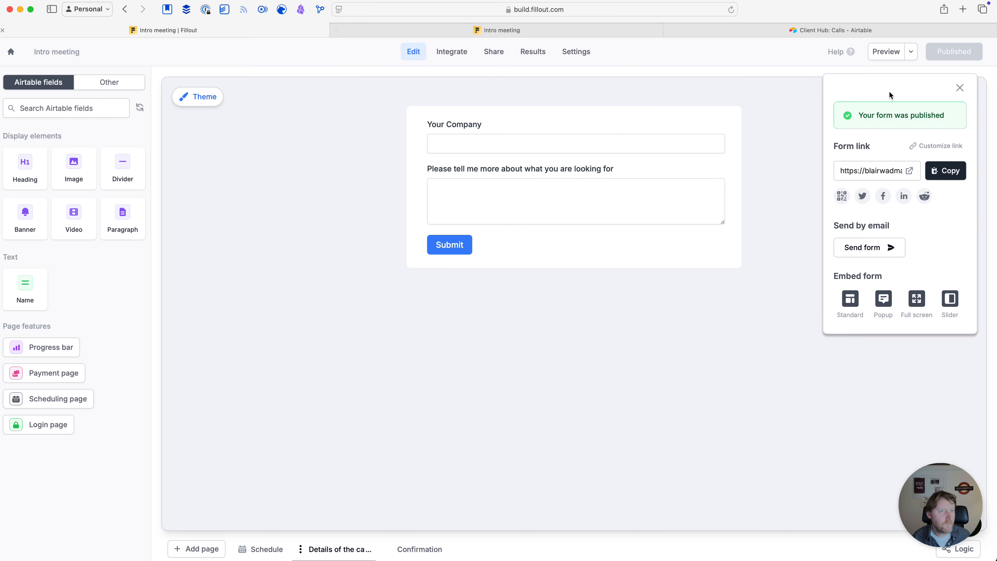
pyautogui.click(945, 170)
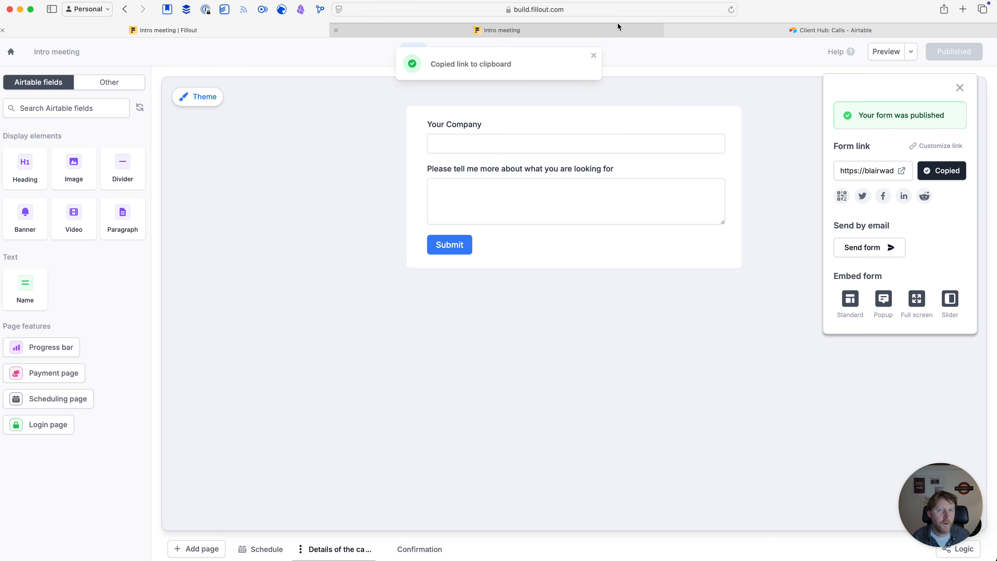
pyautogui.click(528, 27)
pyautogui.click(532, 9)
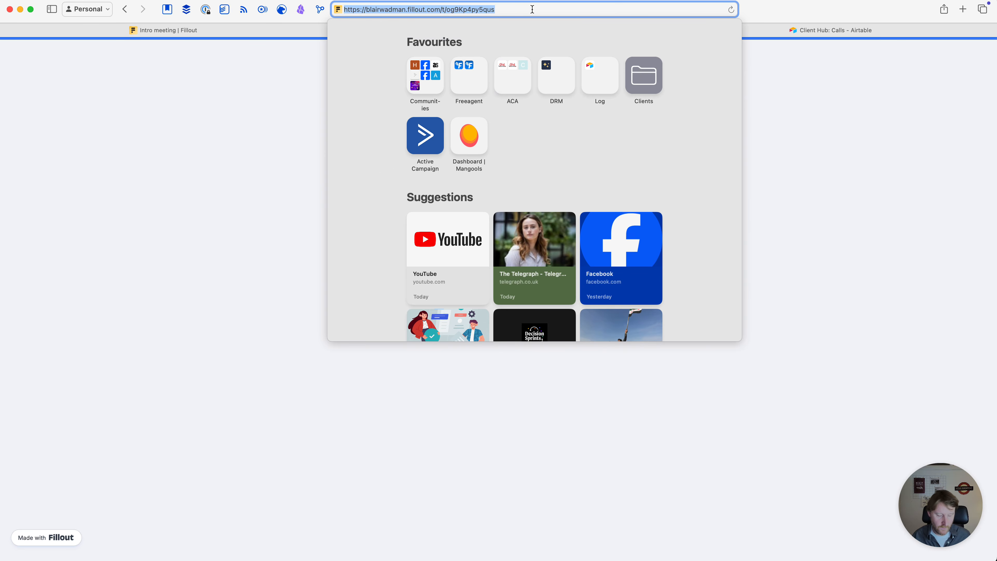
pyautogui.press('super+v')
pyautogui.press('Return')
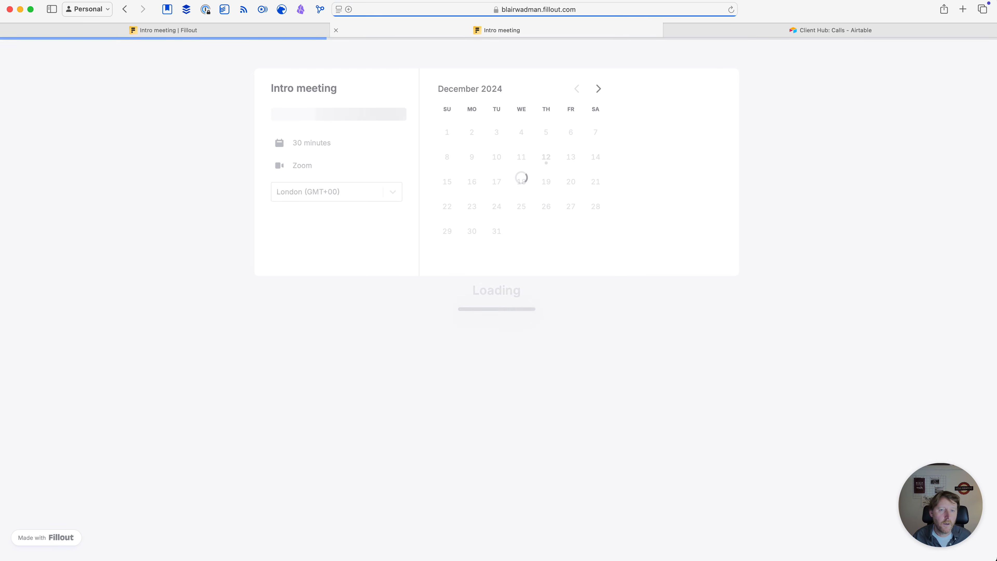
# Book Dec 20 at 10:30 am on the live form, then return to the builder
pyautogui.click(571, 182)
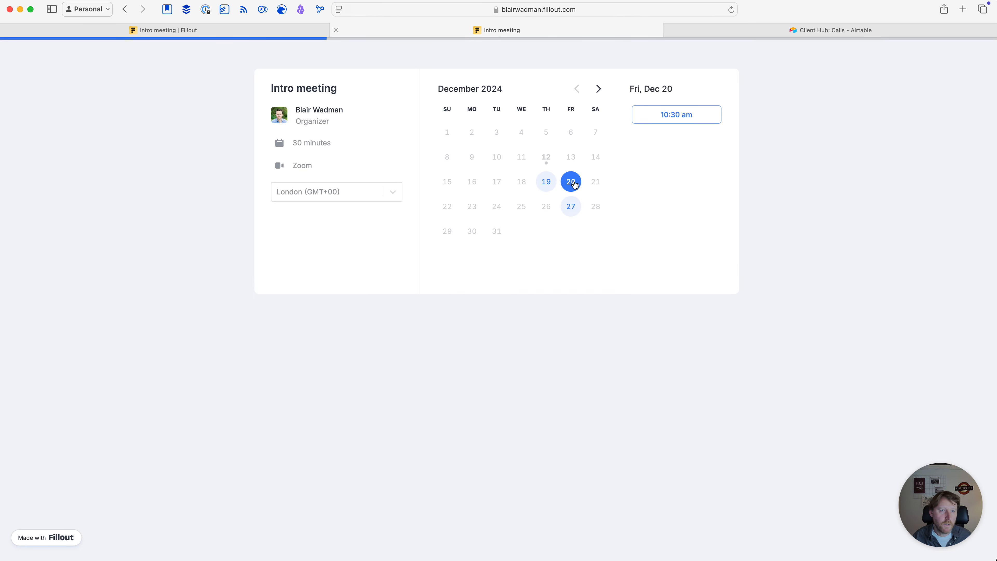
pyautogui.click(669, 118)
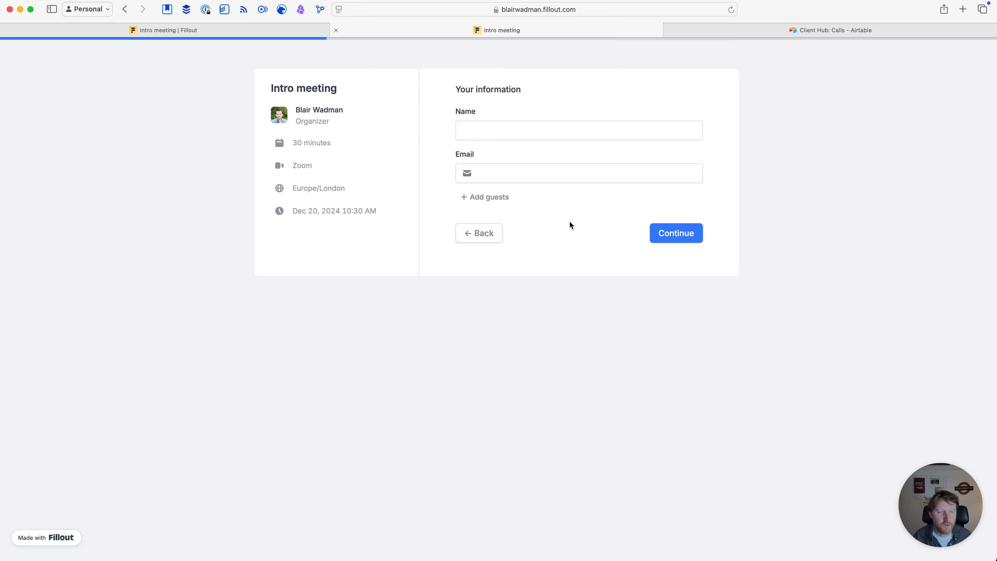
pyautogui.click(174, 29)
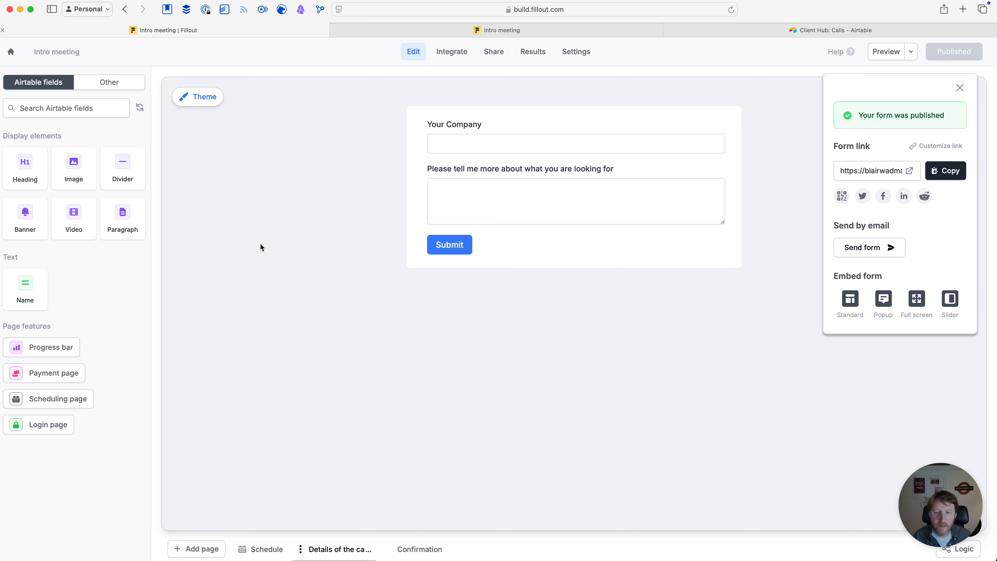
# Close the publish panel and show the Schedule page's booking fields with Name and Email
pyautogui.click(261, 552)
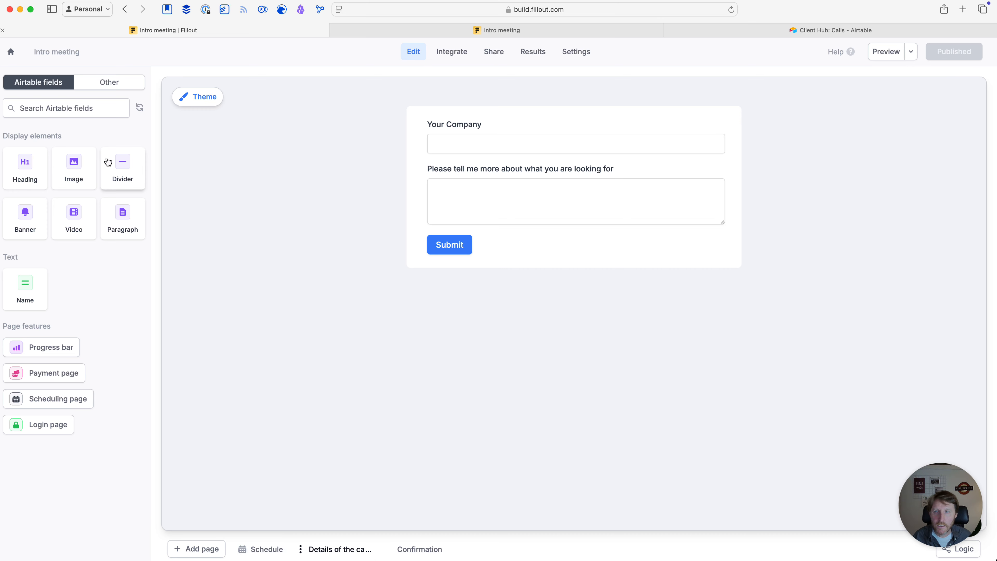
pyautogui.click(270, 555)
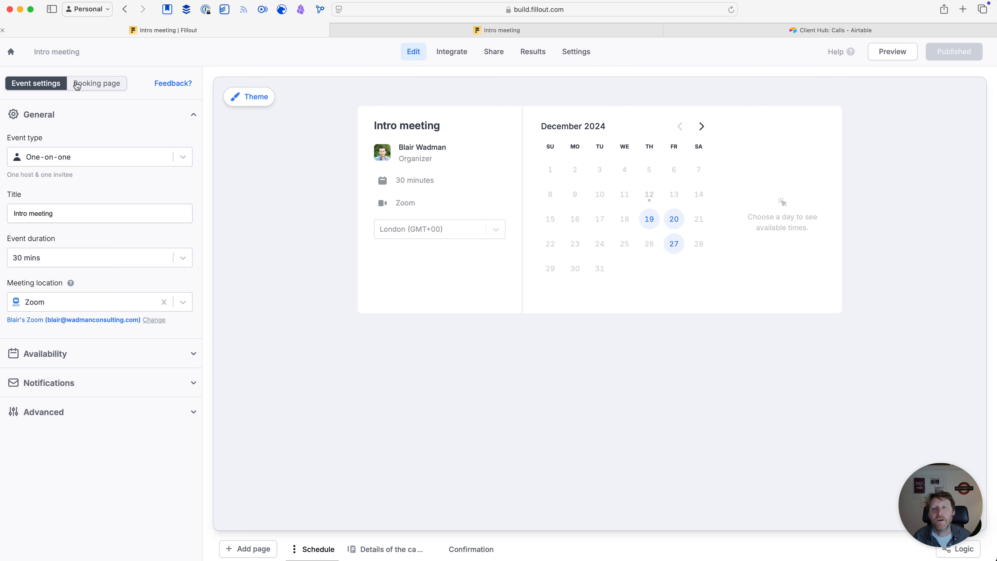
pyautogui.click(95, 84)
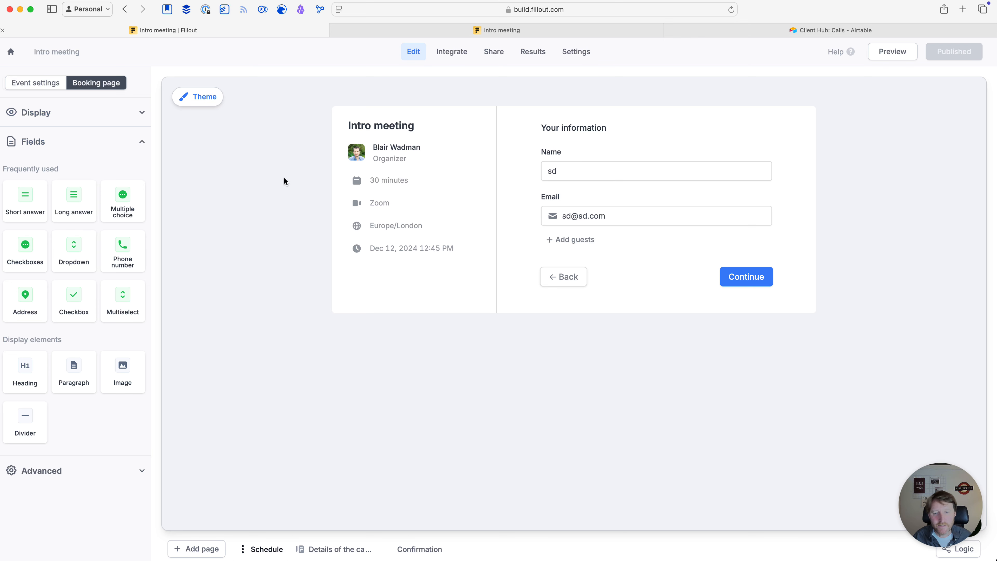
pyautogui.click(315, 554)
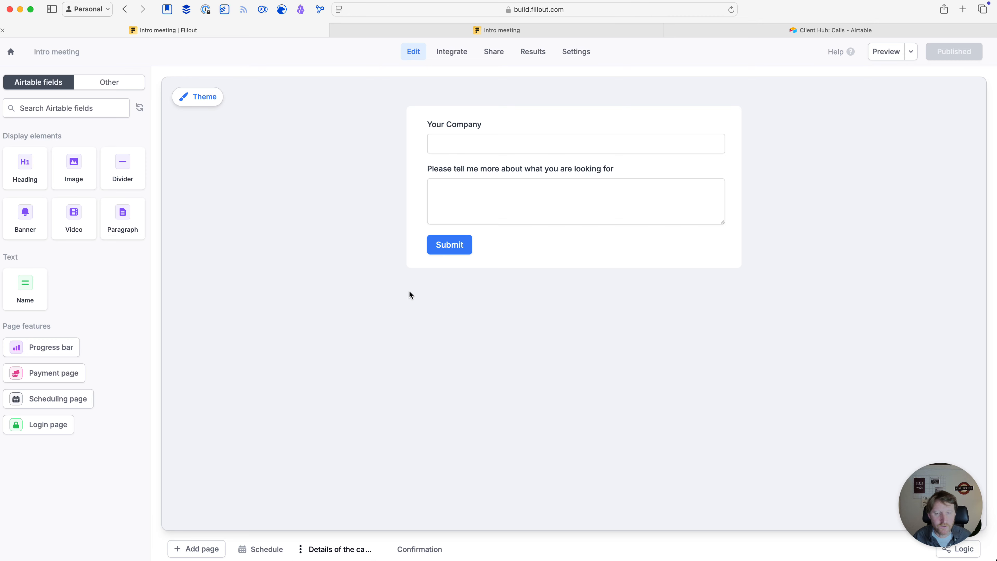
pyautogui.click(263, 550)
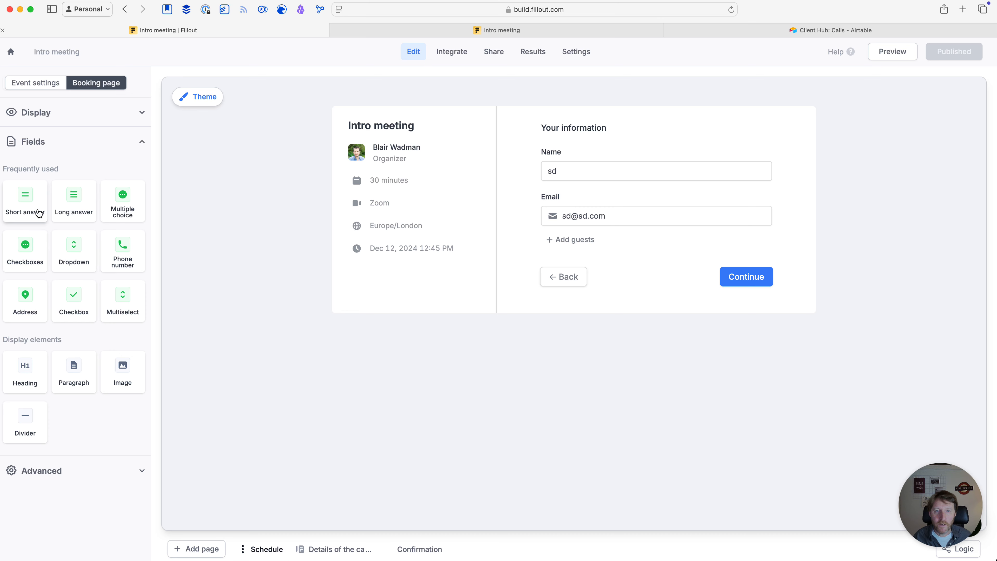
# Add a 'Company' short-answer question below Email, connected to Airtable's Company field
pyautogui.moveTo(25, 198); pyautogui.dragTo(477, 269)
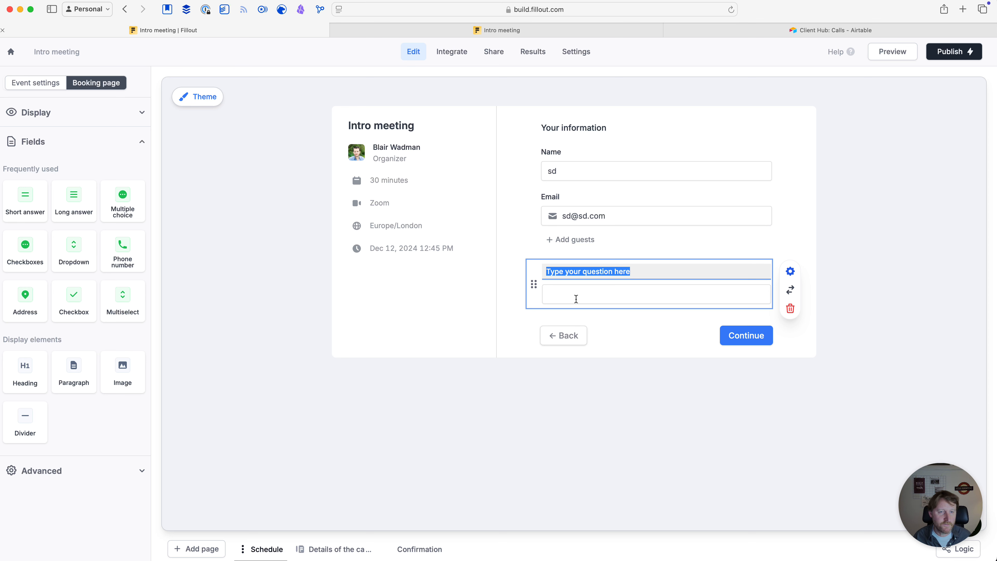
pyautogui.write('company')
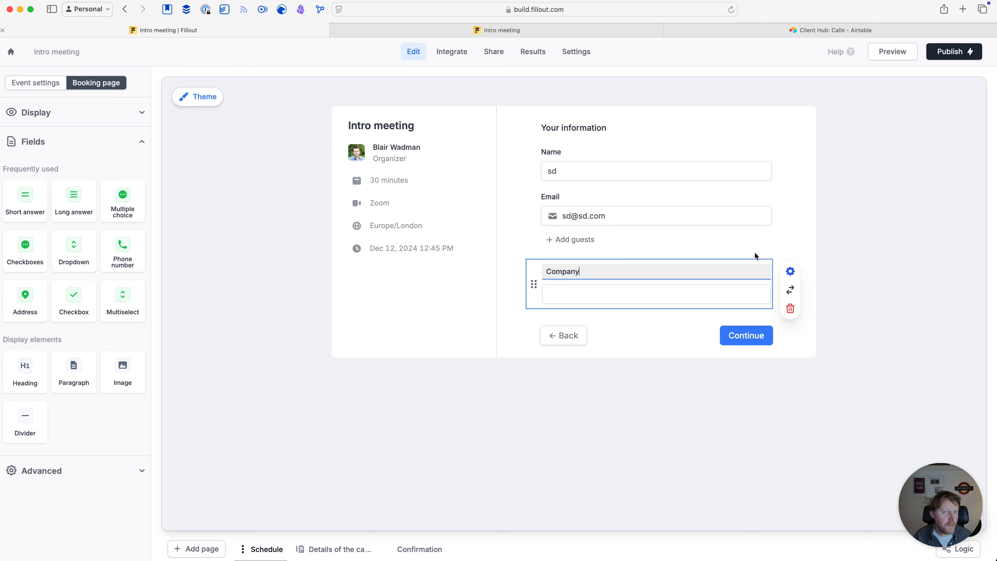
pyautogui.click(790, 272)
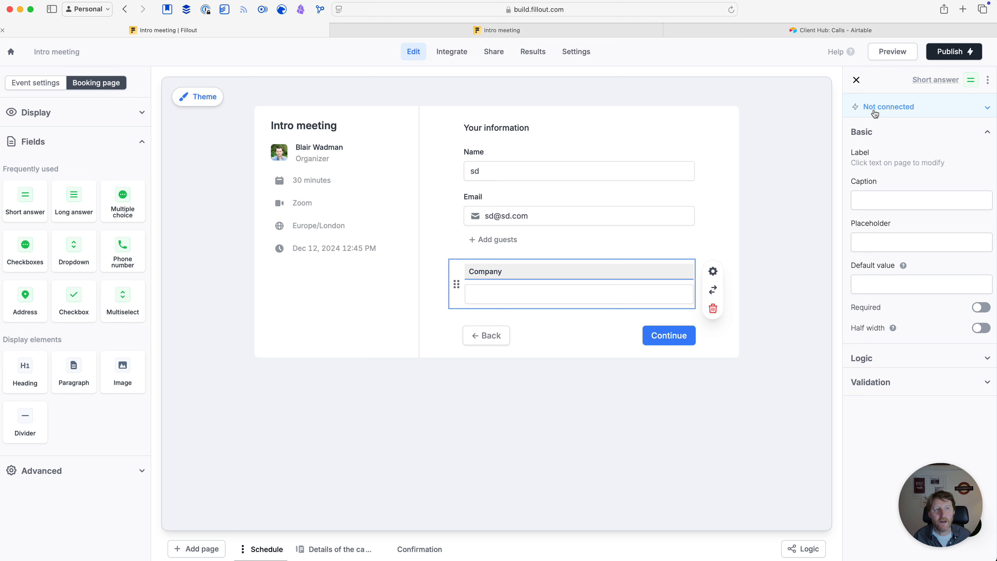
pyautogui.click(889, 112)
pyautogui.click(893, 150)
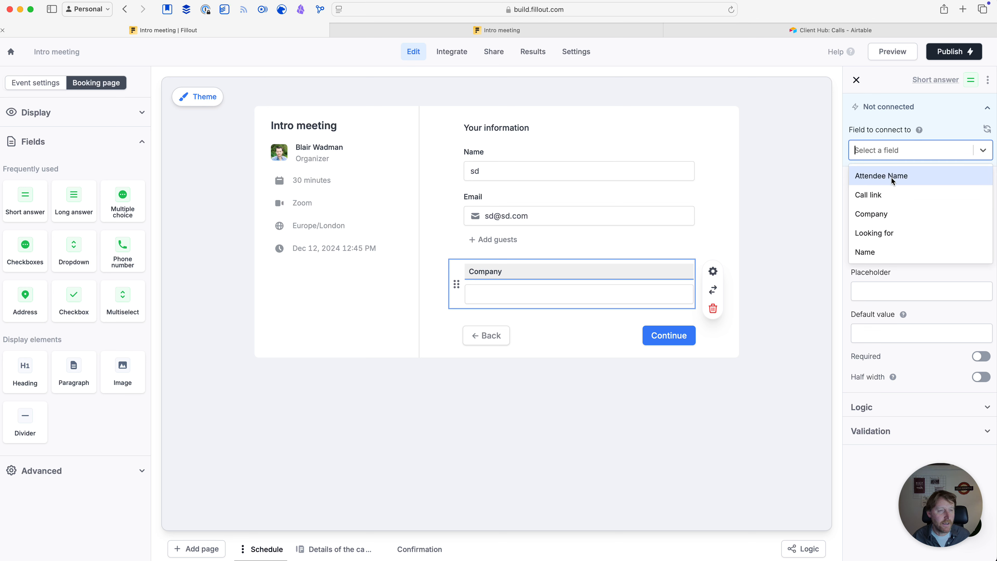
pyautogui.click(878, 214)
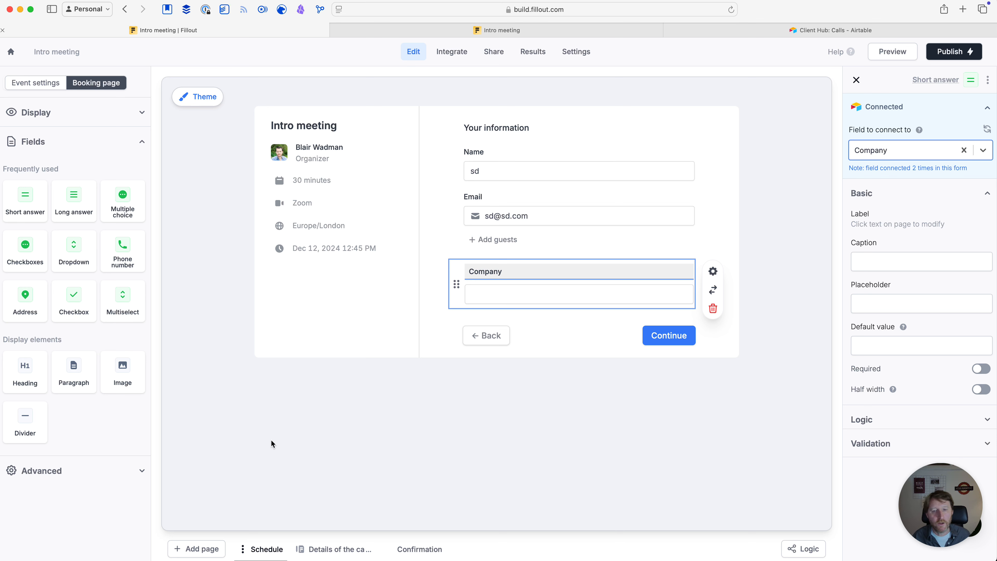
pyautogui.click(325, 552)
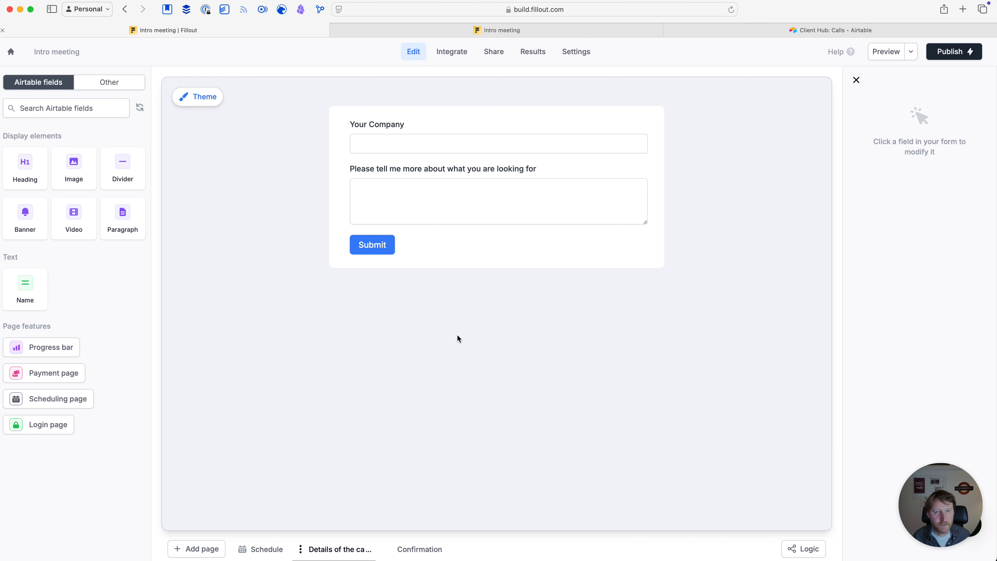
# Add a long-answer question below Company labelled 'Please tell me more about what you are looking for'
pyautogui.click(487, 167)
pyautogui.moveTo(545, 170); pyautogui.dragTo(352, 170)
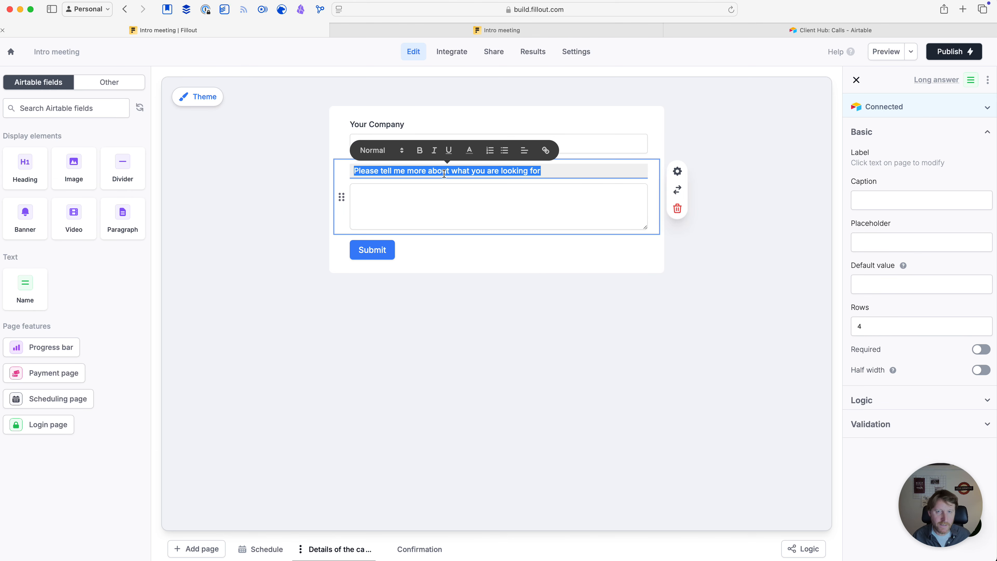
pyautogui.click(313, 351)
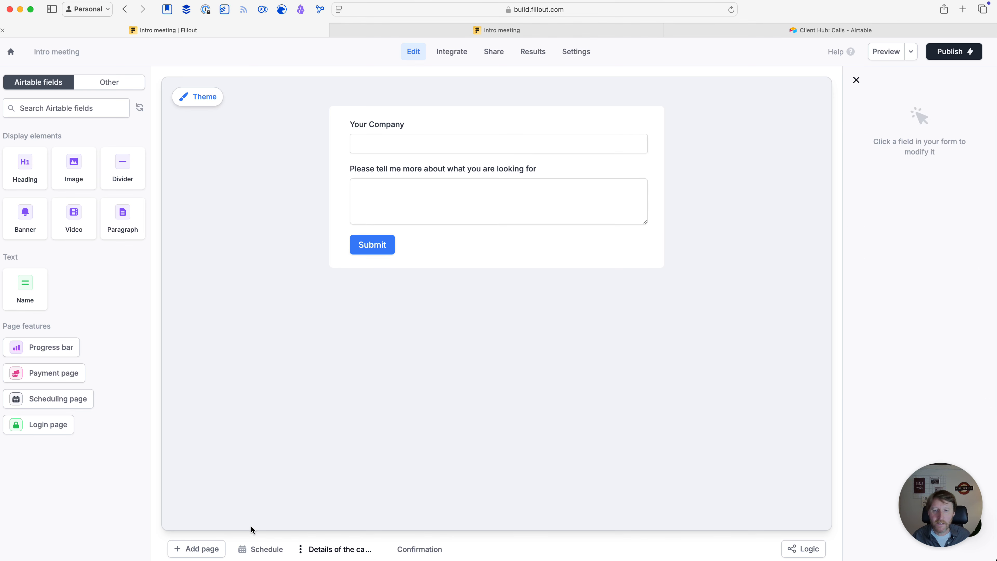
pyautogui.click(262, 550)
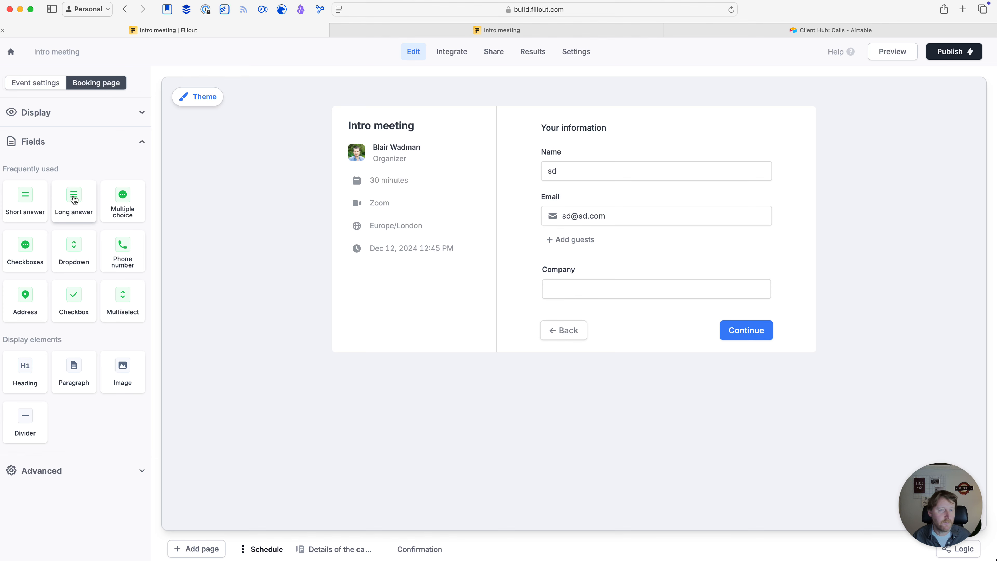
pyautogui.moveTo(74, 200); pyautogui.dragTo(474, 303)
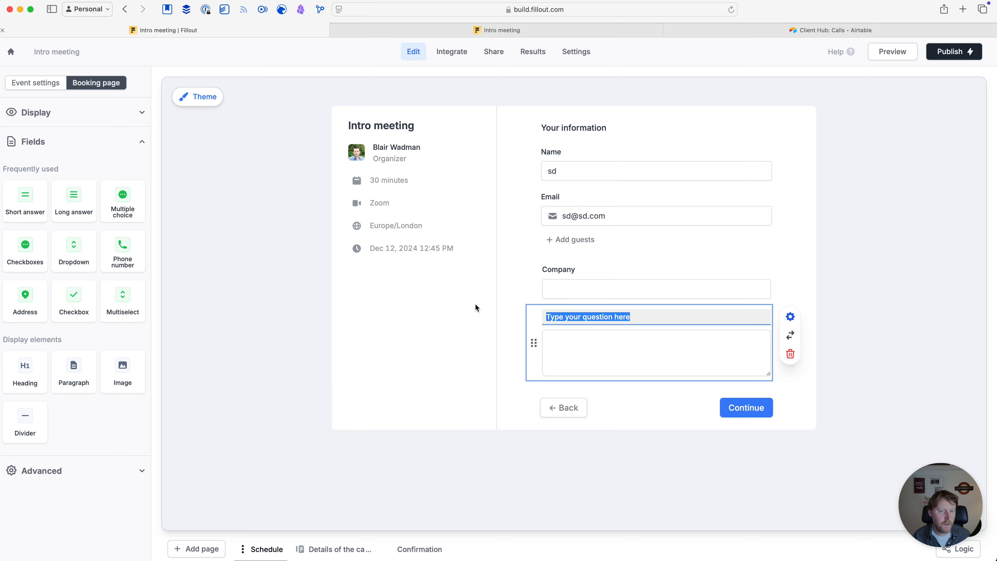
pyautogui.moveTo(641, 317); pyautogui.dragTo(548, 316)
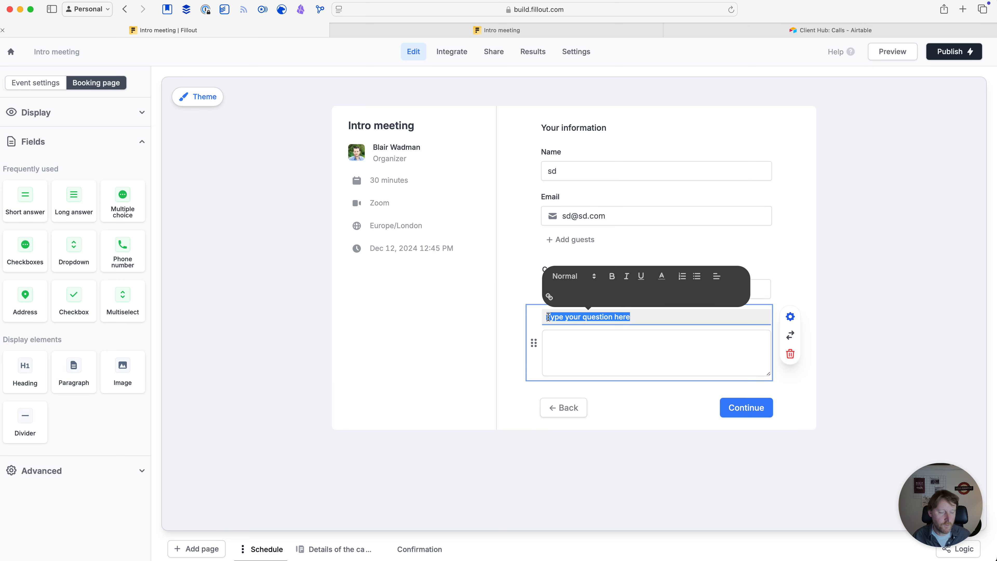
pyautogui.press('BackSpace')
pyautogui.press('super+v')
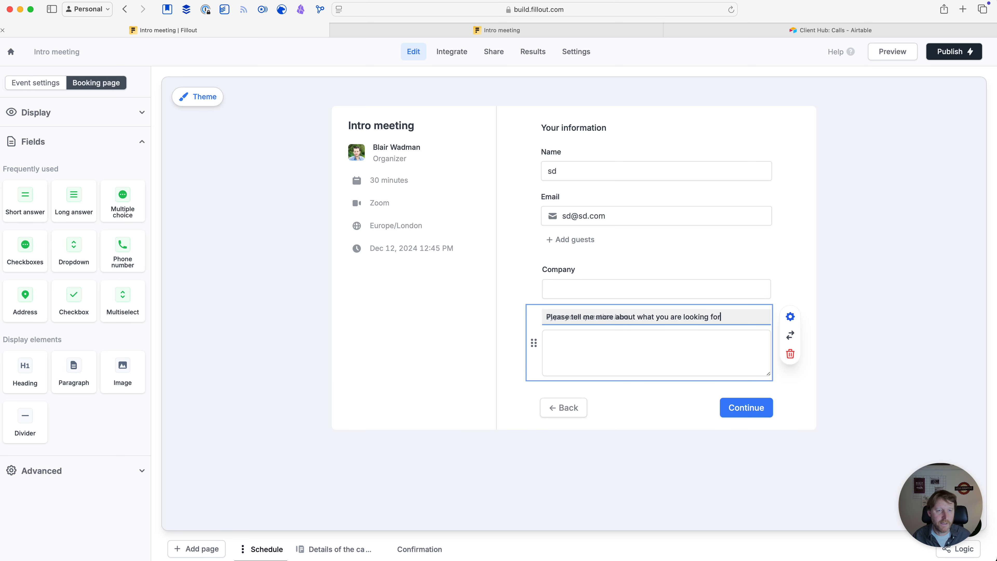
# Connect the long-answer question to Airtable's Looking for field
pyautogui.click(791, 318)
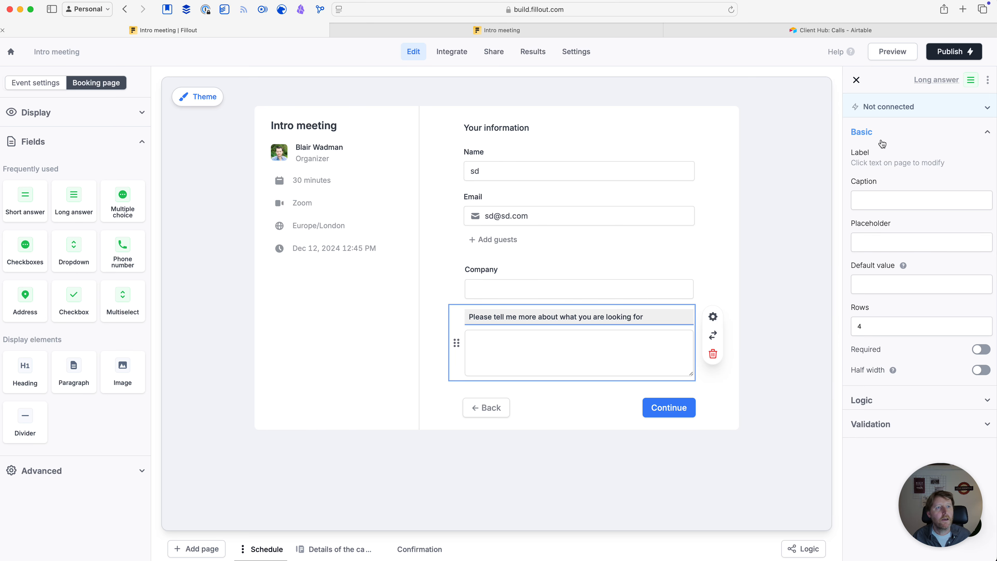
pyautogui.click(882, 111)
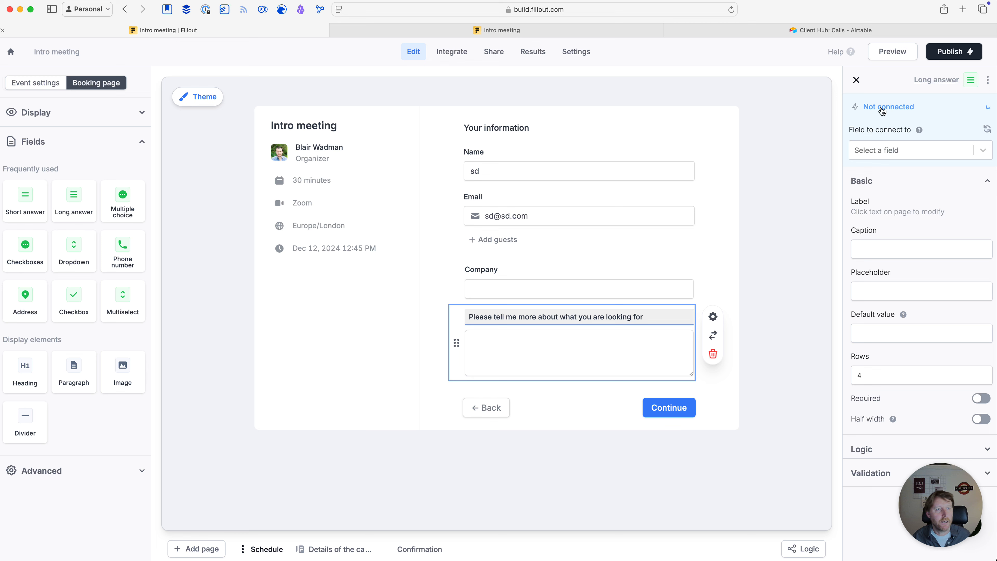
pyautogui.click(884, 151)
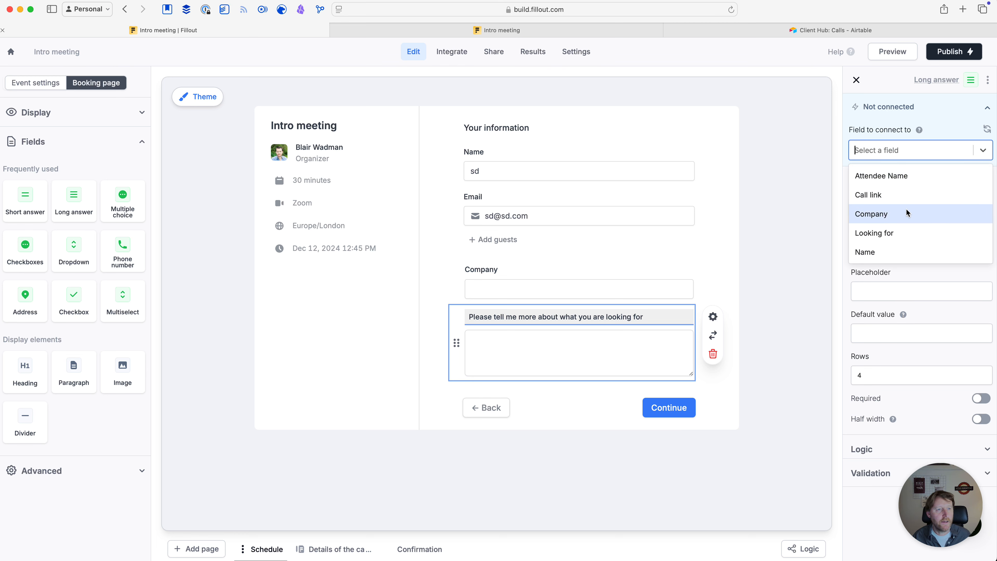
pyautogui.click(891, 233)
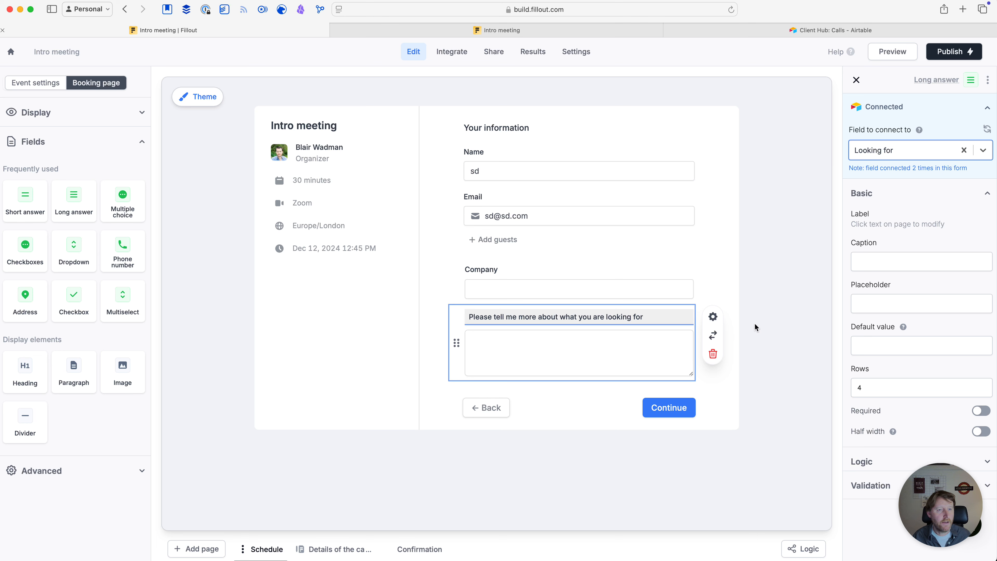
pyautogui.click(780, 323)
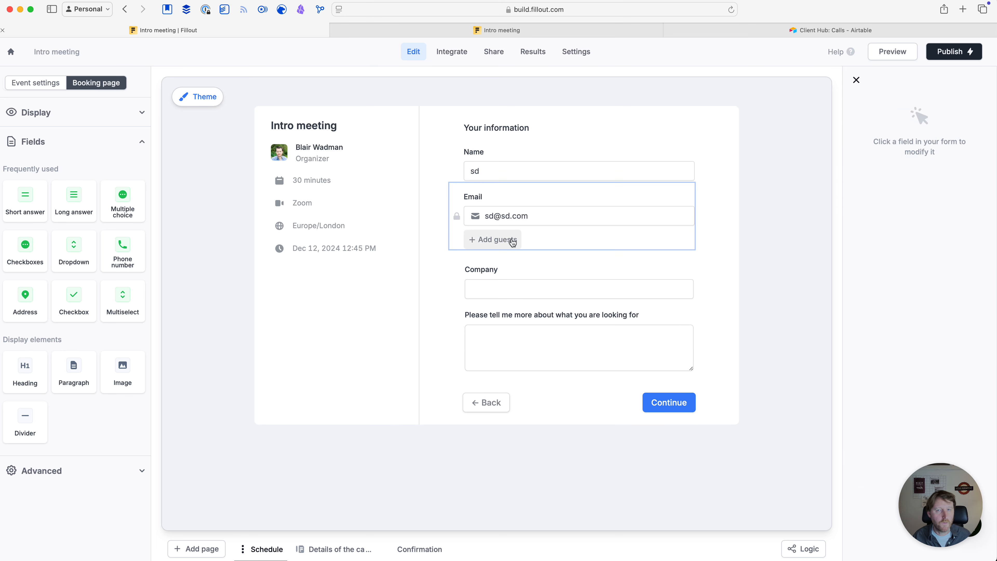
# Delete the 'Details of the call' page along with its questions
pyautogui.click(327, 549)
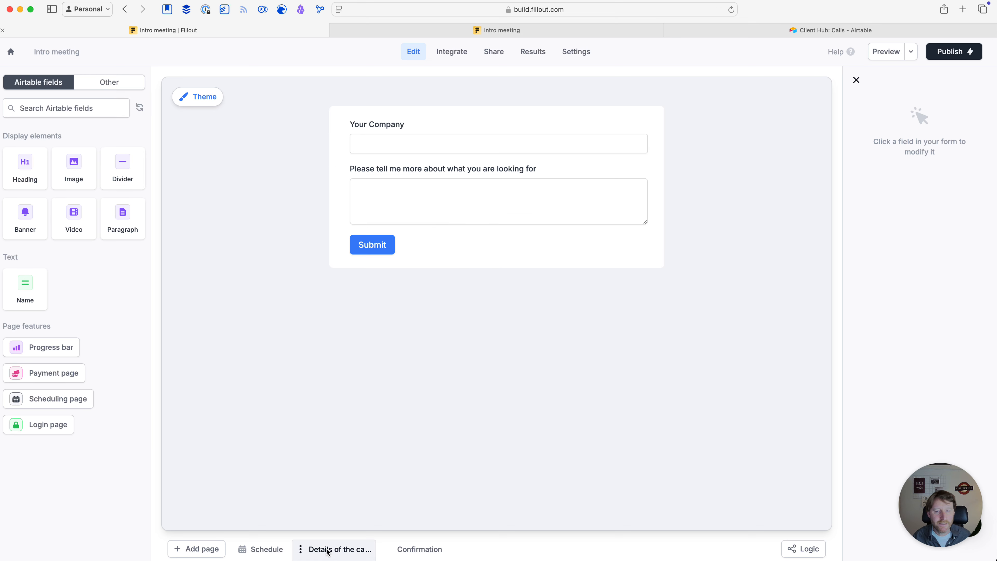
pyautogui.click(301, 548)
pyautogui.click(320, 531)
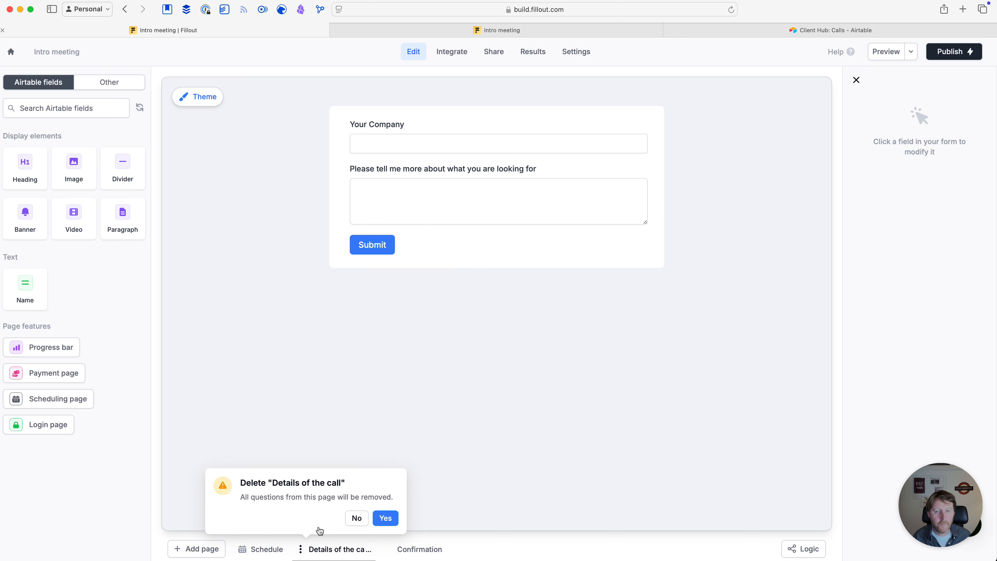
pyautogui.click(385, 518)
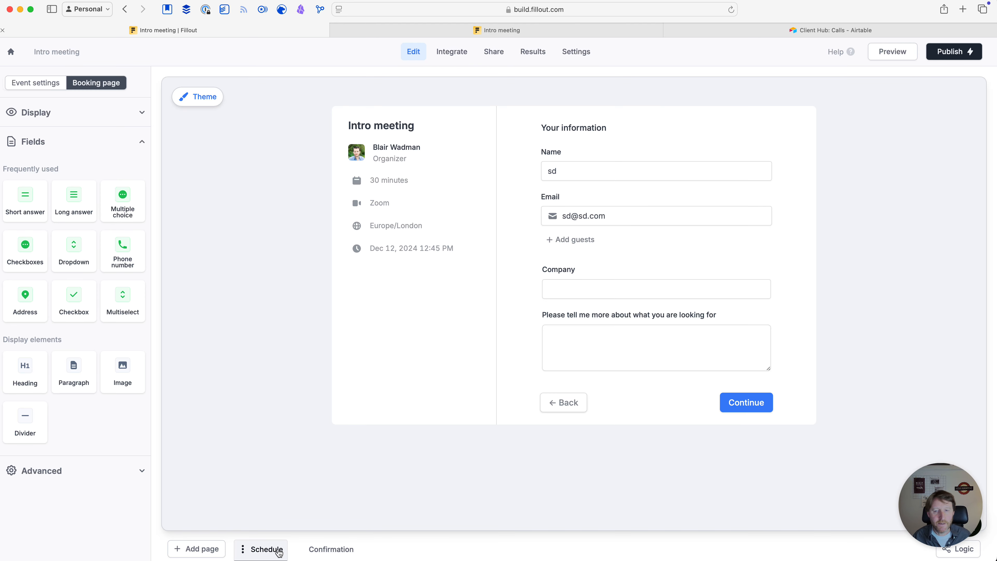
# Review event settings and the confirmation page, then open the published form link in a tab
pyautogui.click(39, 83)
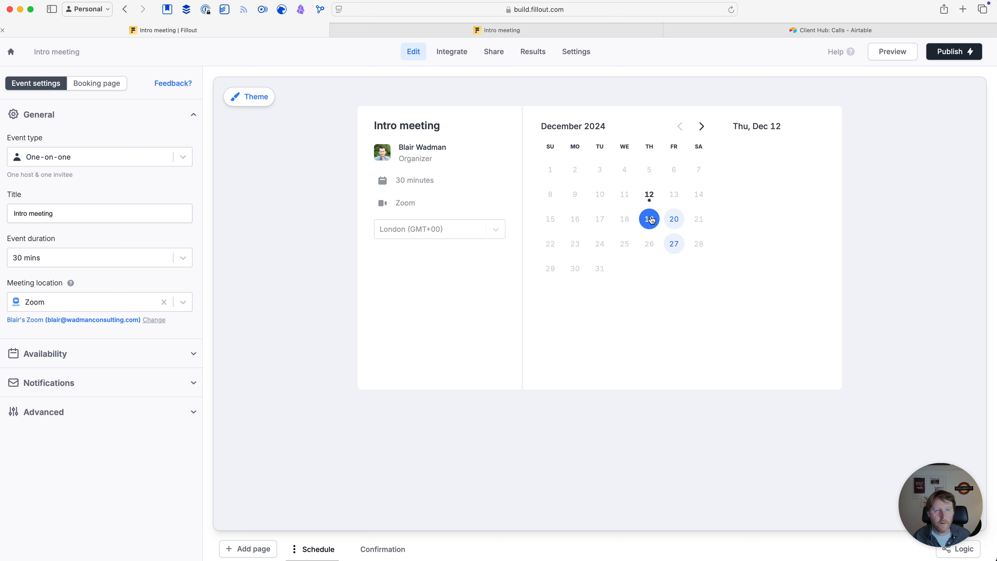
pyautogui.click(91, 83)
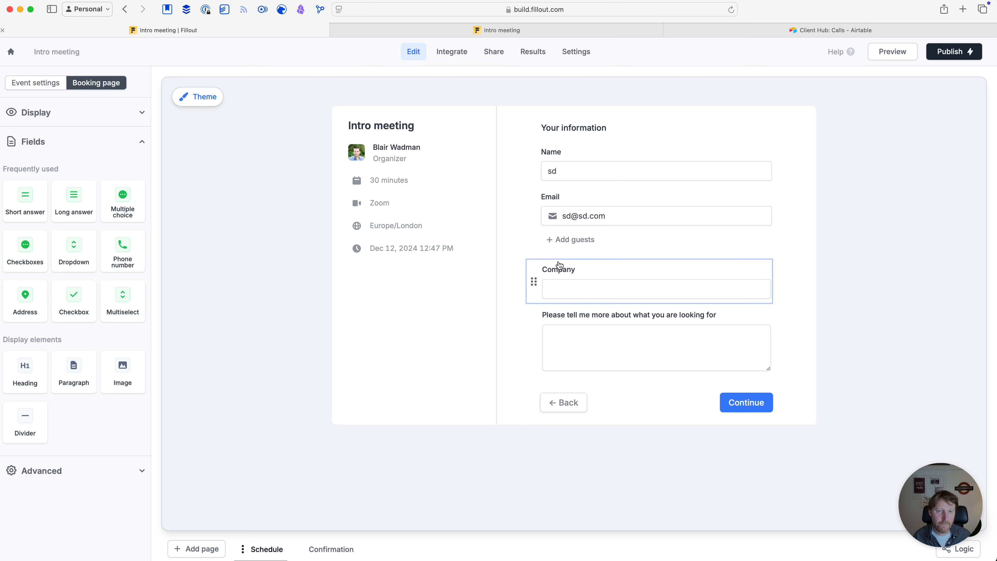
pyautogui.click(327, 549)
pyautogui.click(275, 551)
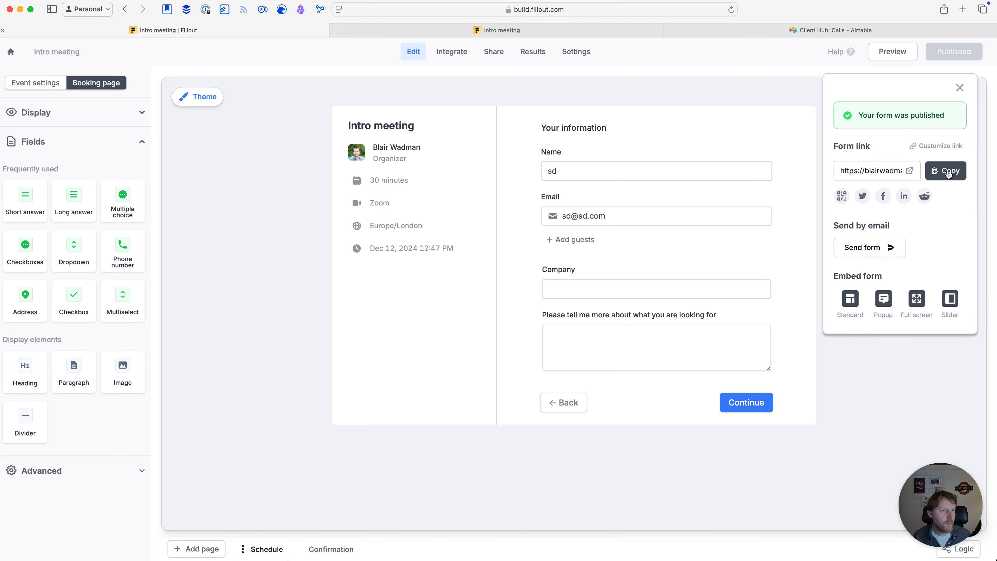
pyautogui.click(944, 171)
pyautogui.click(500, 30)
pyautogui.click(532, 9)
pyautogui.press('Return')
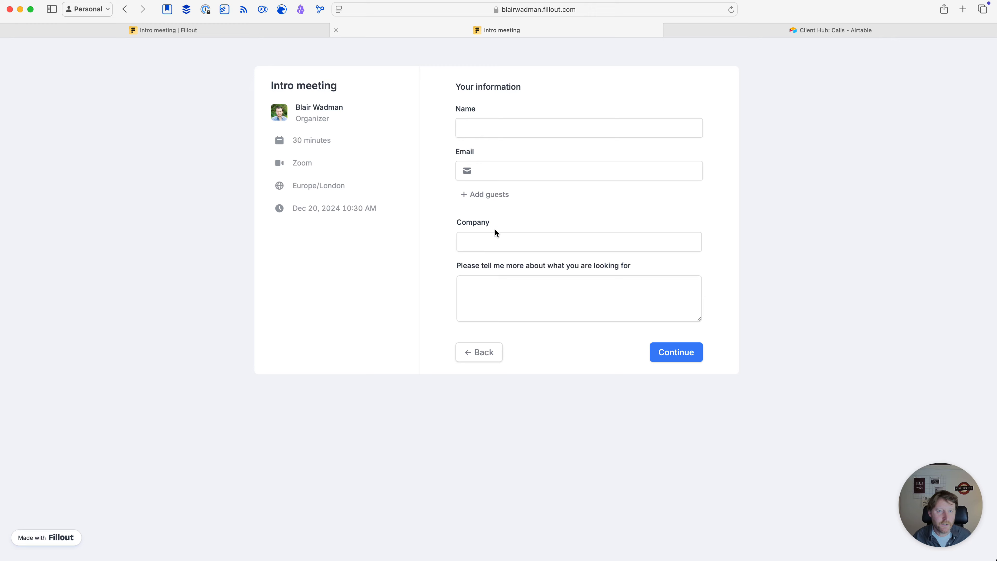
# Pick the Dec 20 10:30 am slot and enter the attendee's name and e-mail
pyautogui.click(496, 348)
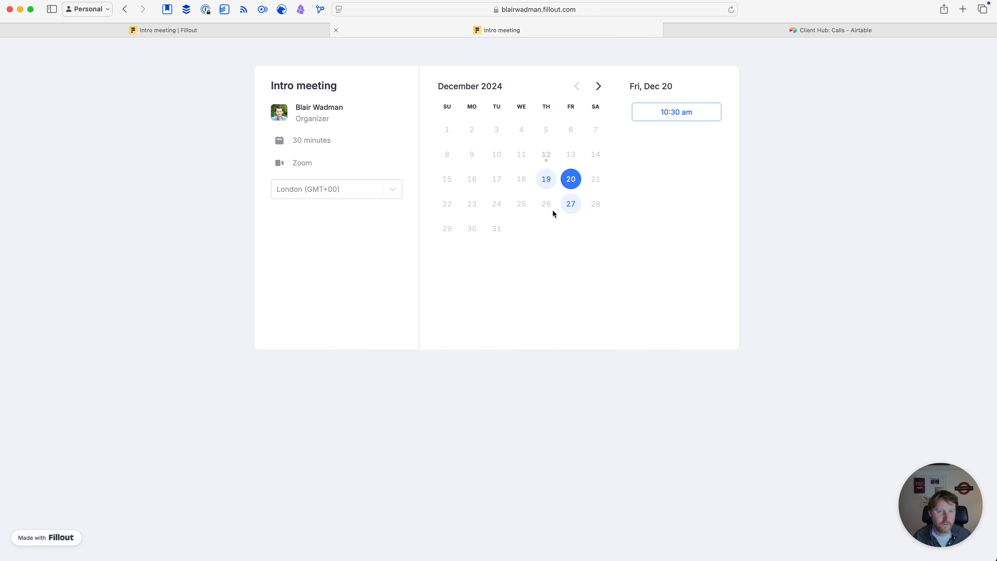
pyautogui.click(669, 113)
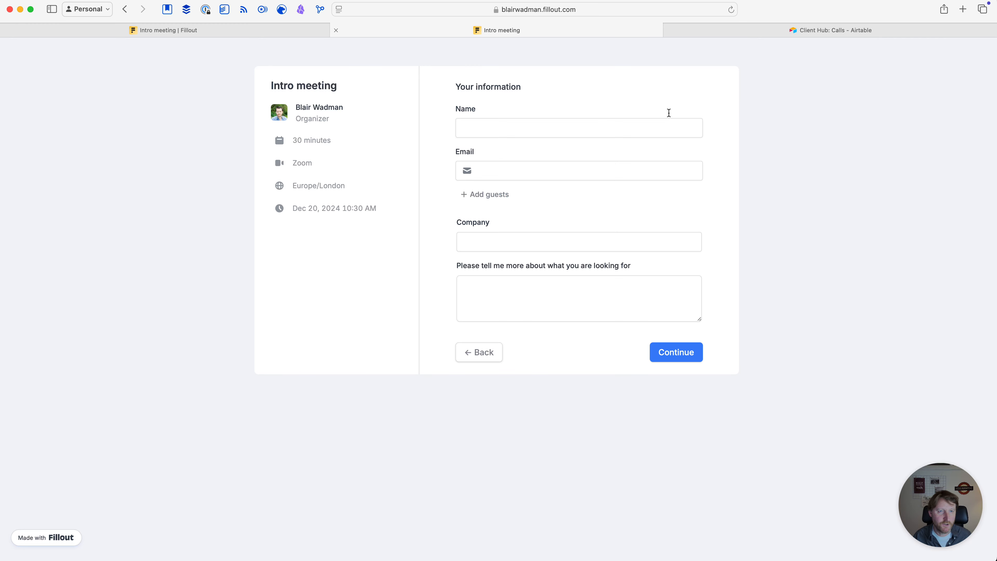
pyautogui.click(477, 128)
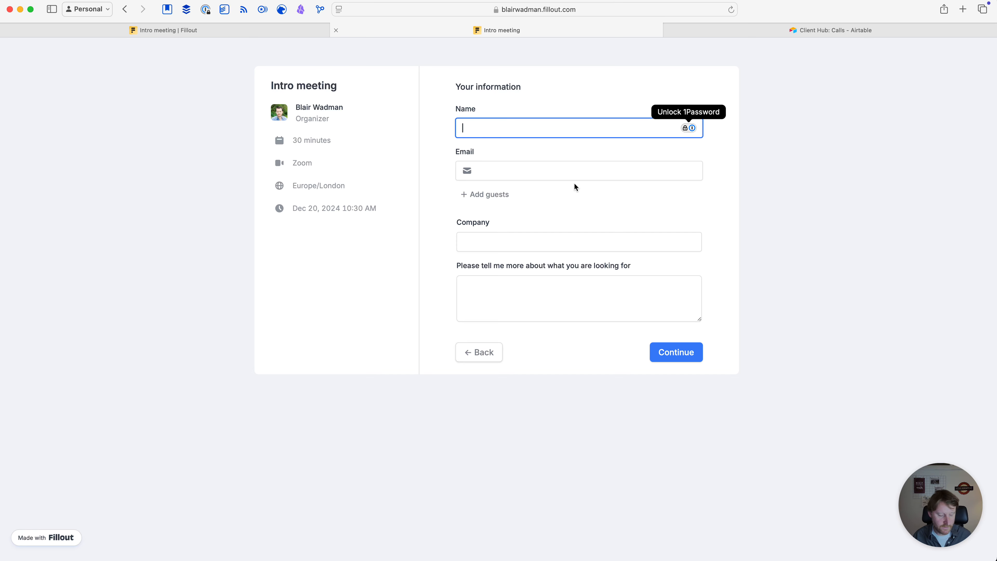
pyautogui.write('Meliss')
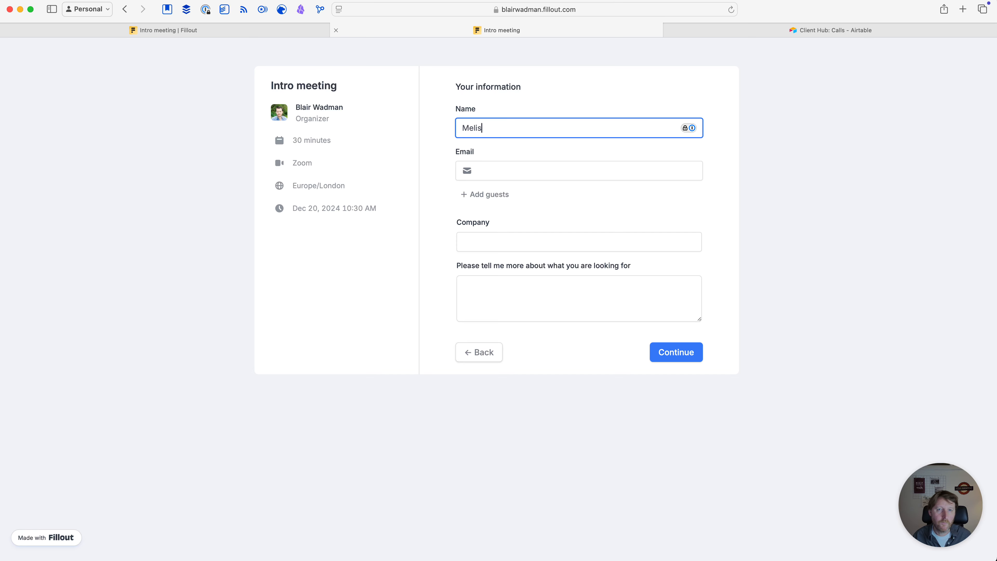
pyautogui.click(552, 171)
pyautogui.write('mie')
pyautogui.press('BackSpace')
pyautogui.press('BackSpace')
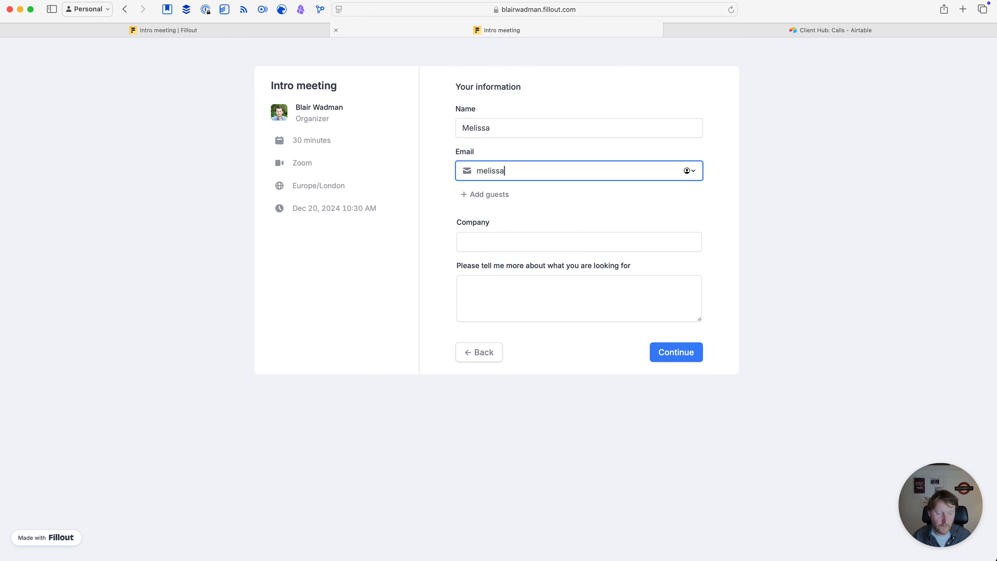
# Enter company Microsoft and 'I need help with Make.com', then submit the booking
pyautogui.click(525, 241)
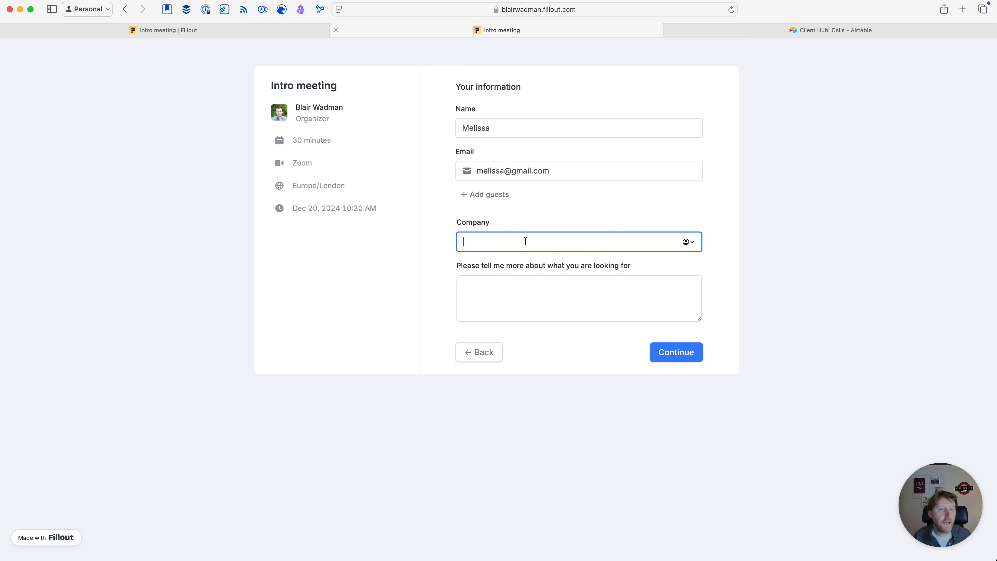
pyautogui.write('M')
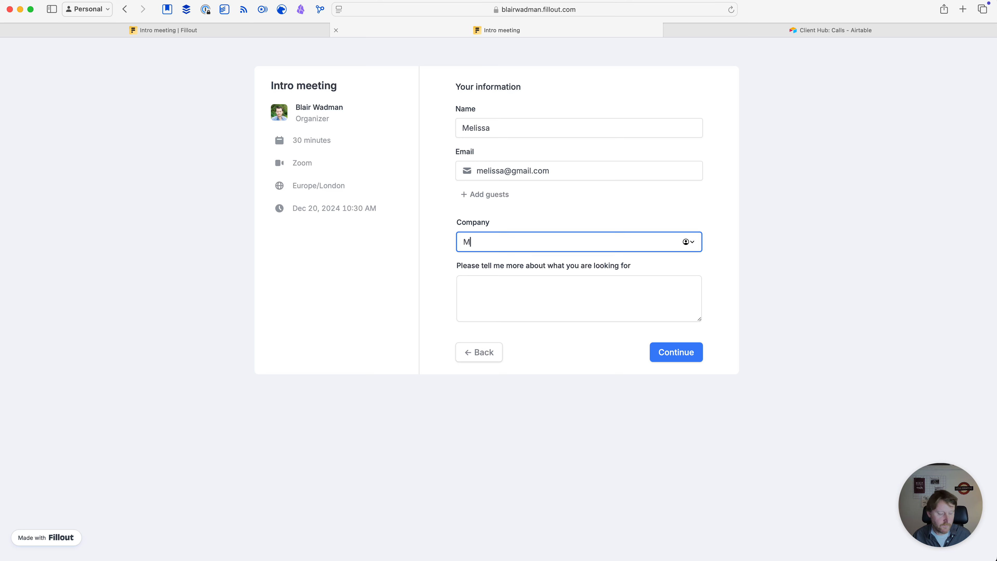
pyautogui.write('icrosfot')
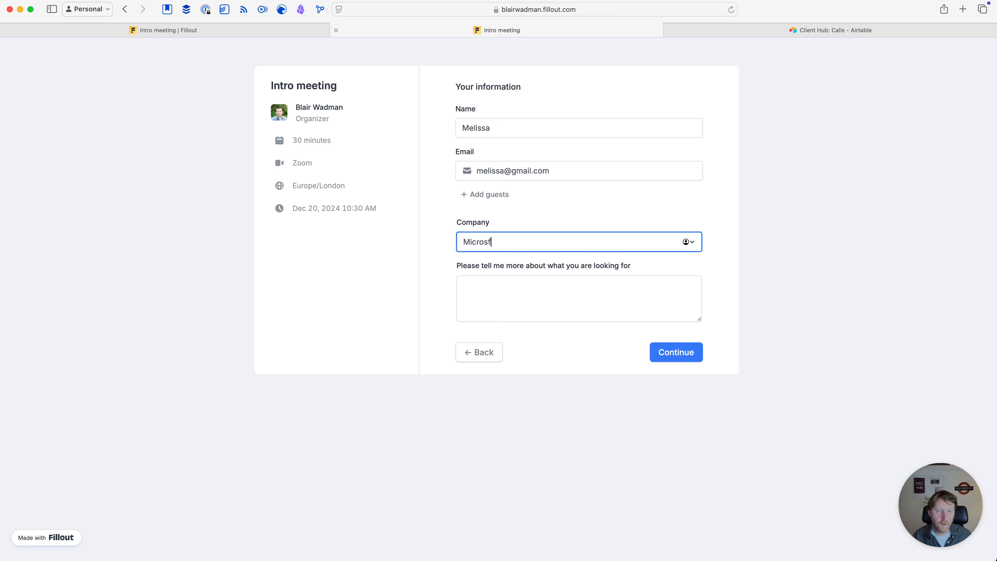
pyautogui.press('BackSpace')
pyautogui.press('BackSpace')
pyautogui.write('o')
pyautogui.press('BackSpace')
pyautogui.press('BackSpace')
pyautogui.write('oft')
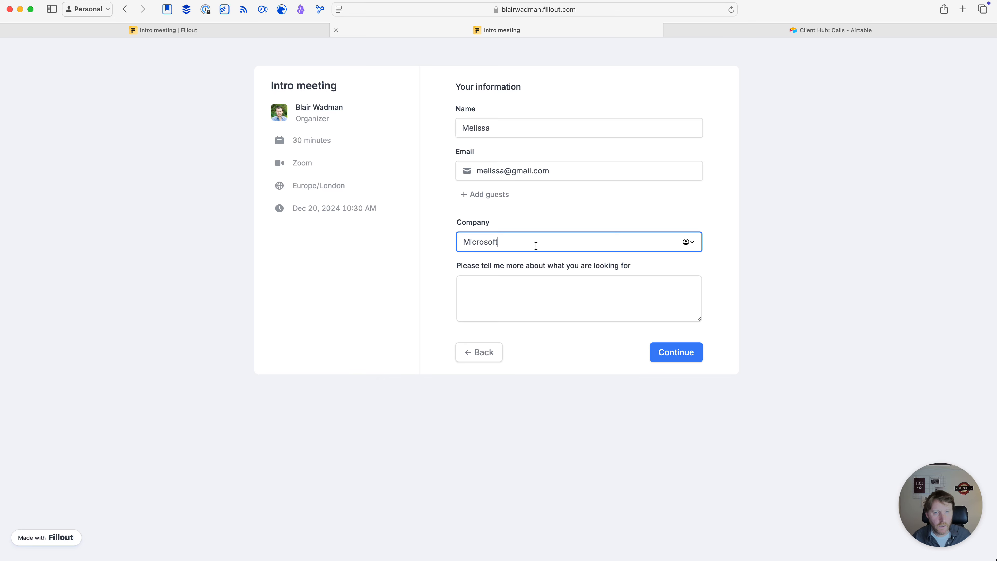
pyautogui.click(503, 294)
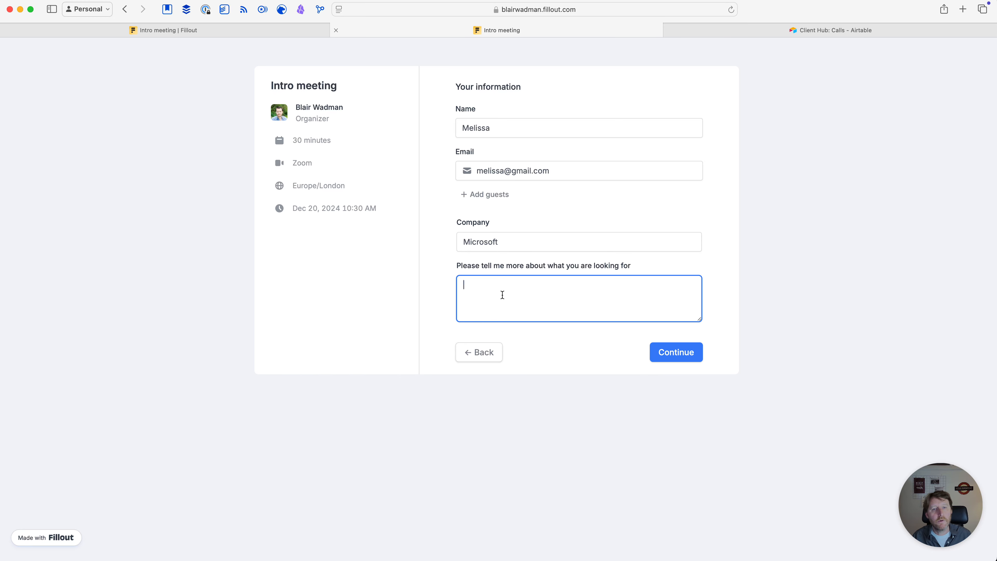
pyautogui.write('I ne')
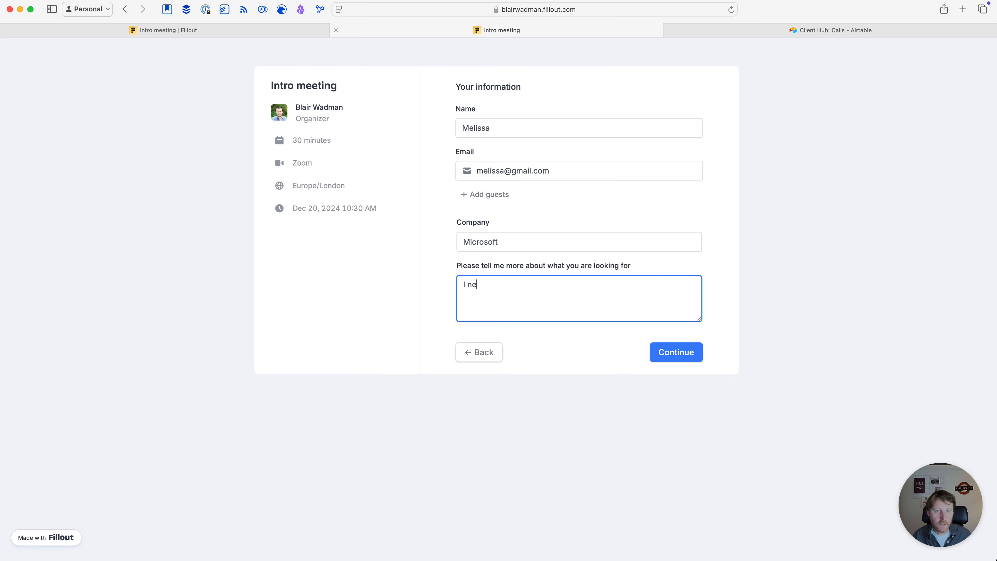
pyautogui.write('ed help wit')
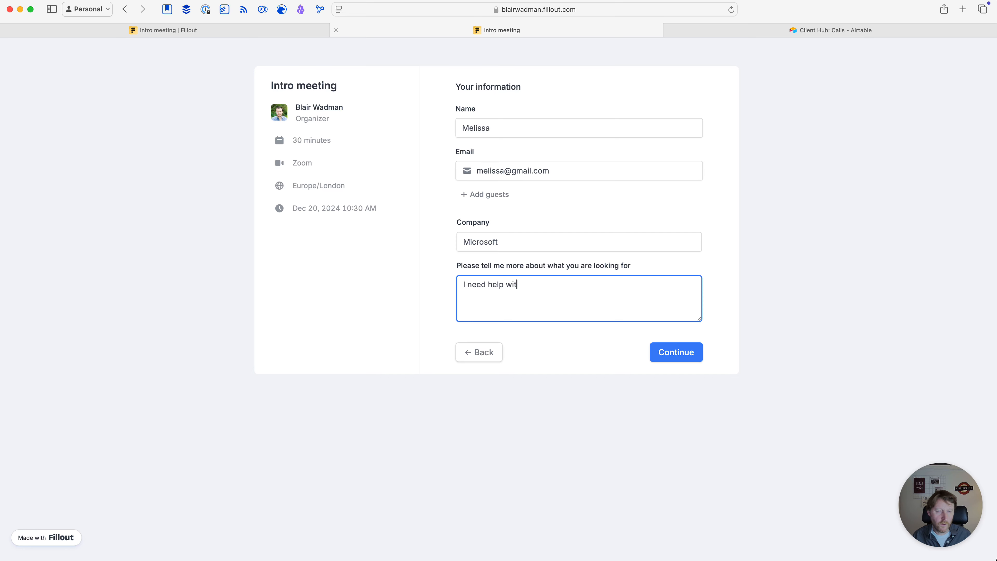
pyautogui.write('h Make.com')
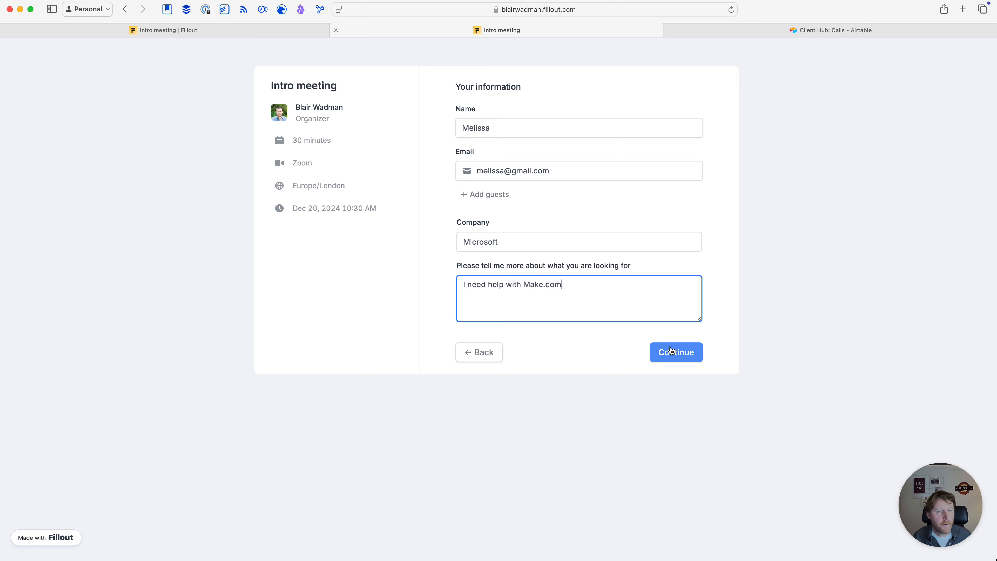
pyautogui.click(683, 353)
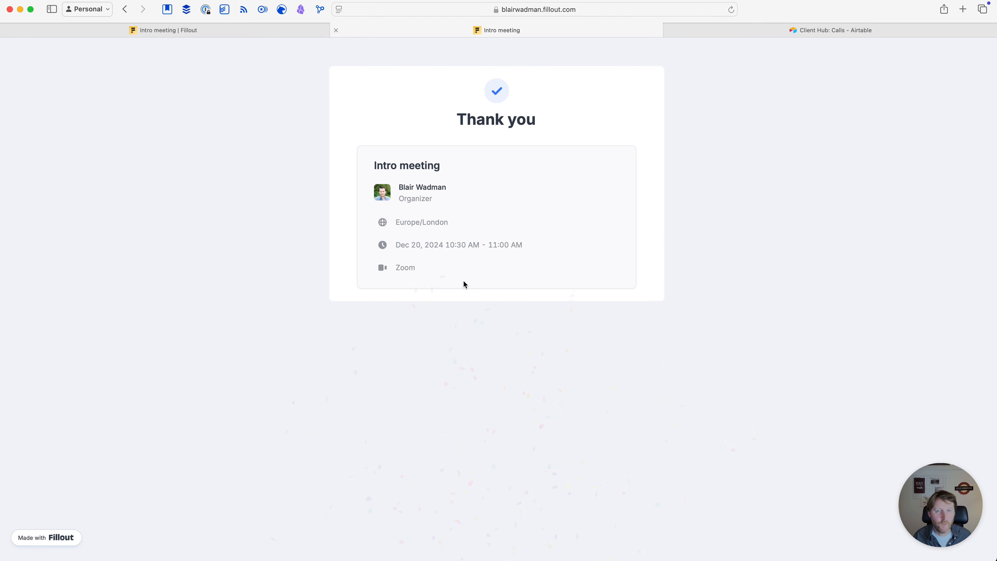
# Check the Microsoft booking in the Calls grid and on Dec 20 in Calendar view
pyautogui.click(804, 31)
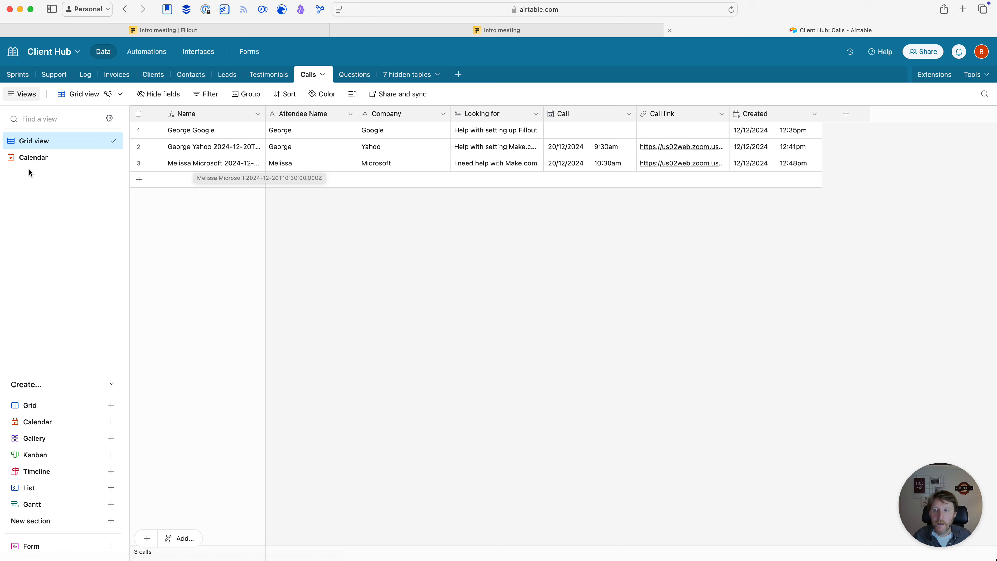
pyautogui.click(40, 158)
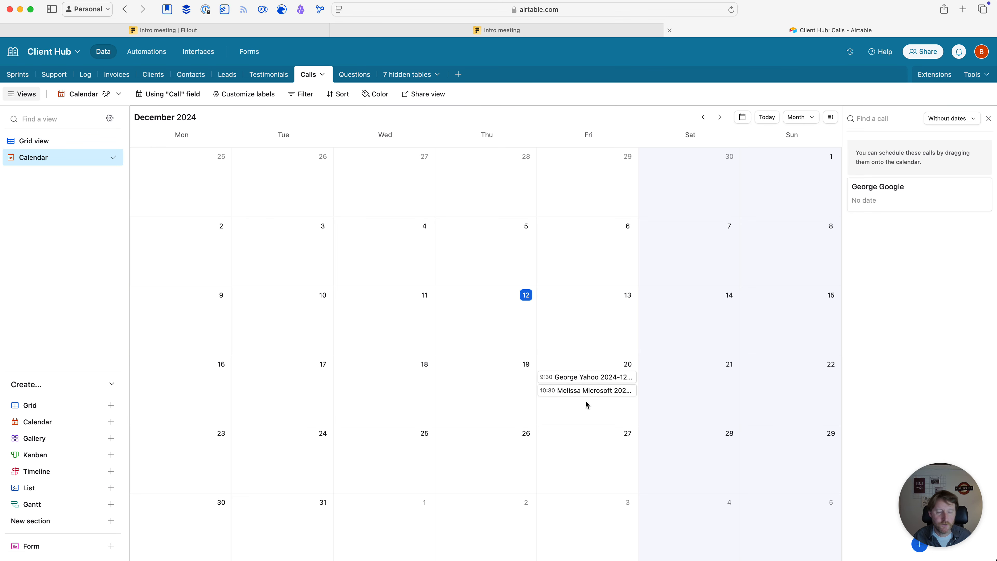
pyautogui.click(51, 141)
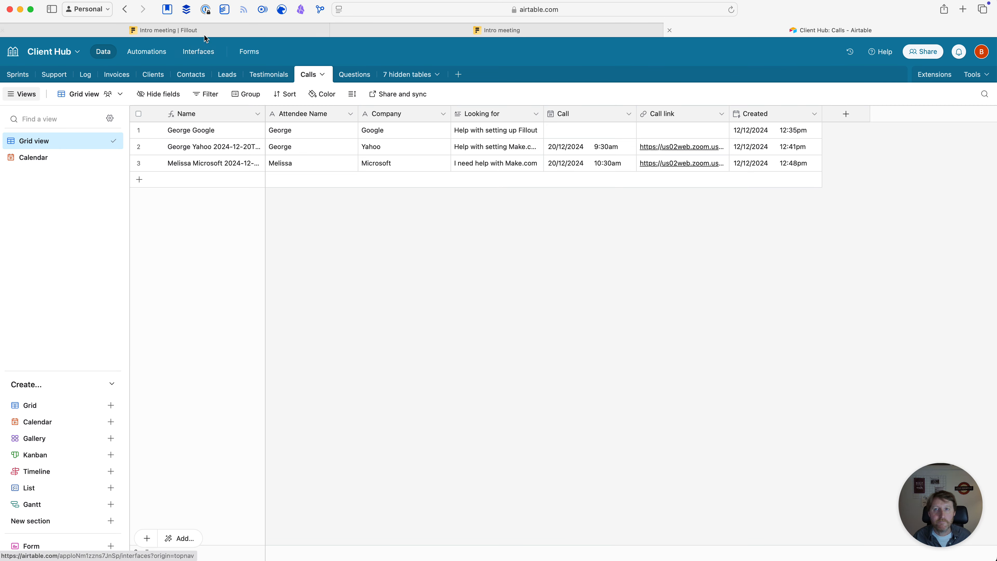
pyautogui.click(188, 30)
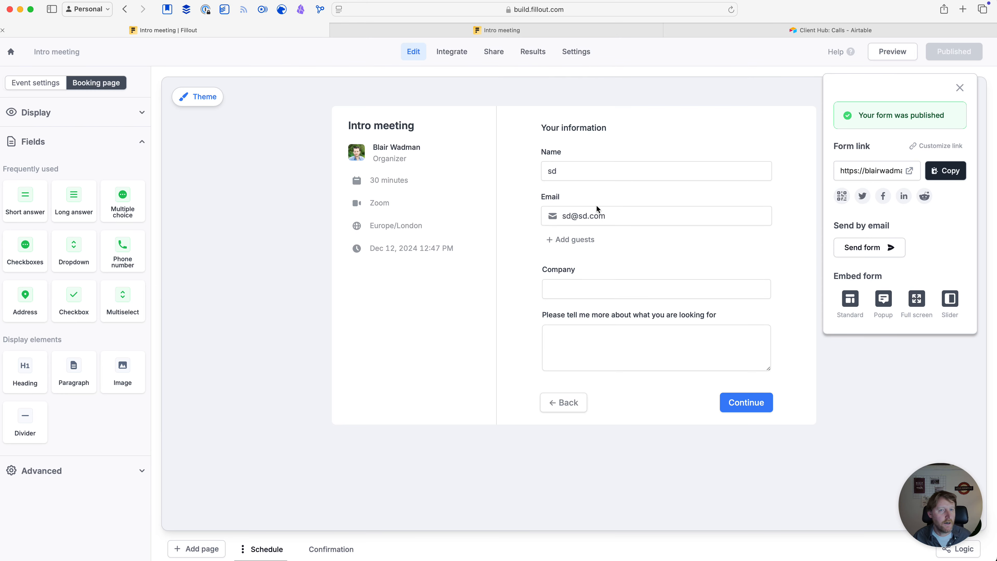